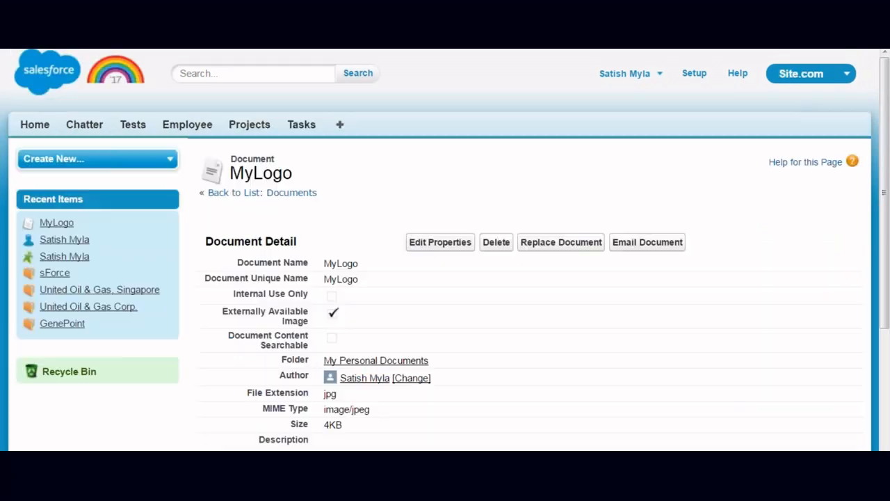
Go from the MyLogo document page to the Pharma org's Setup home page
click(695, 73)
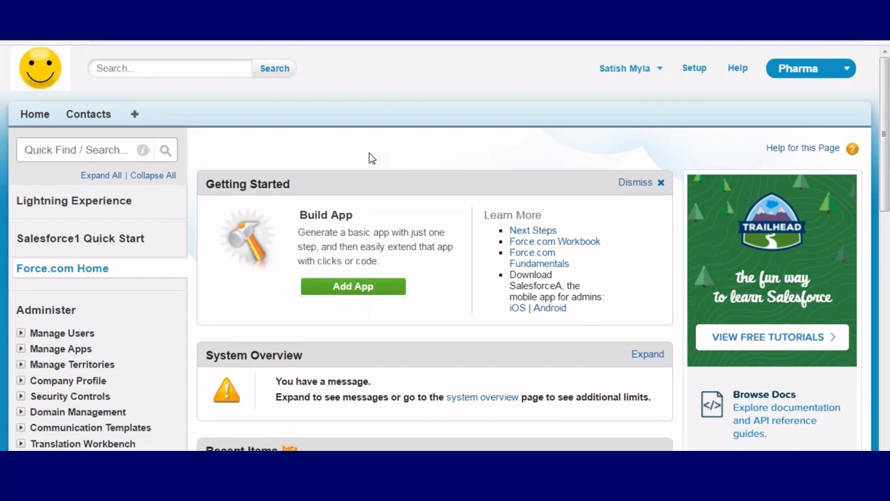
Tick Enable in Customize > Salesforce to Salesforce Settings and save
click(695, 69)
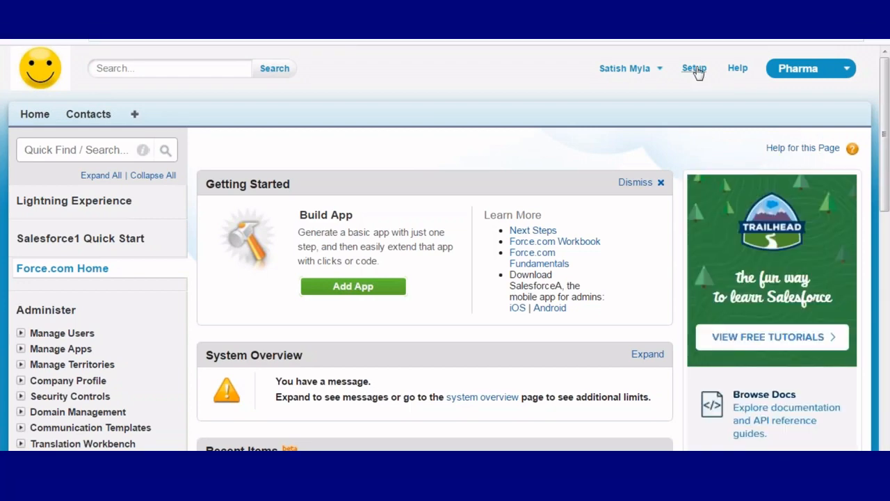
scroll(144, 243, down, 7)
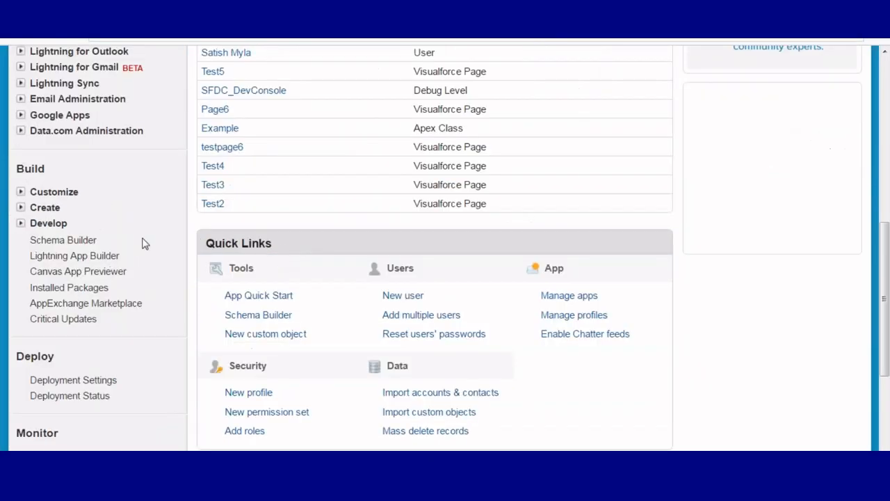
click(21, 192)
scroll(139, 208, down, 4)
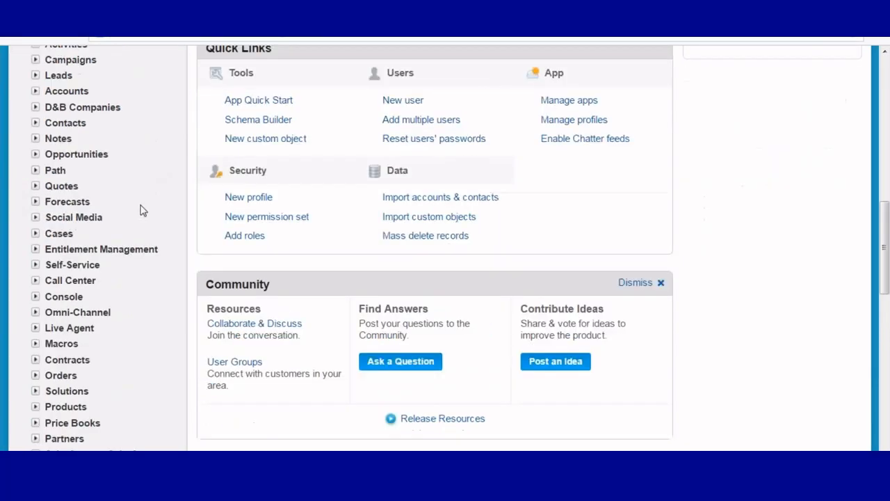
scroll(21, 257, down, 3)
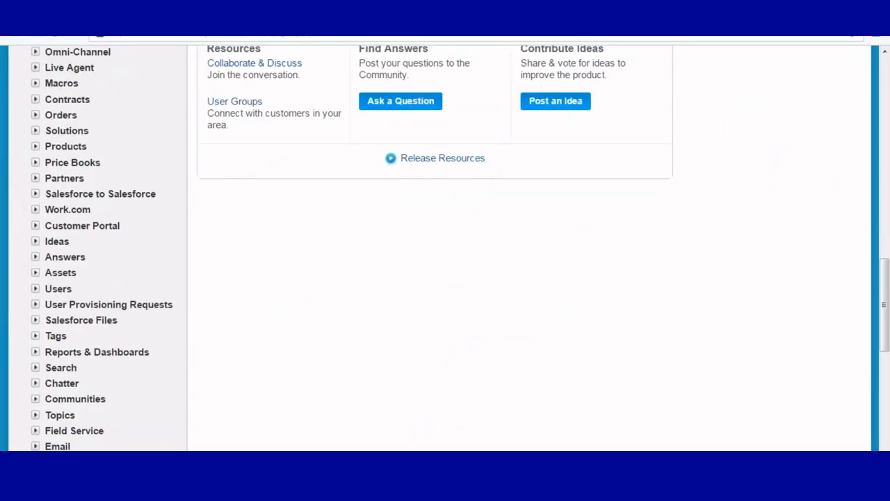
click(40, 193)
click(127, 211)
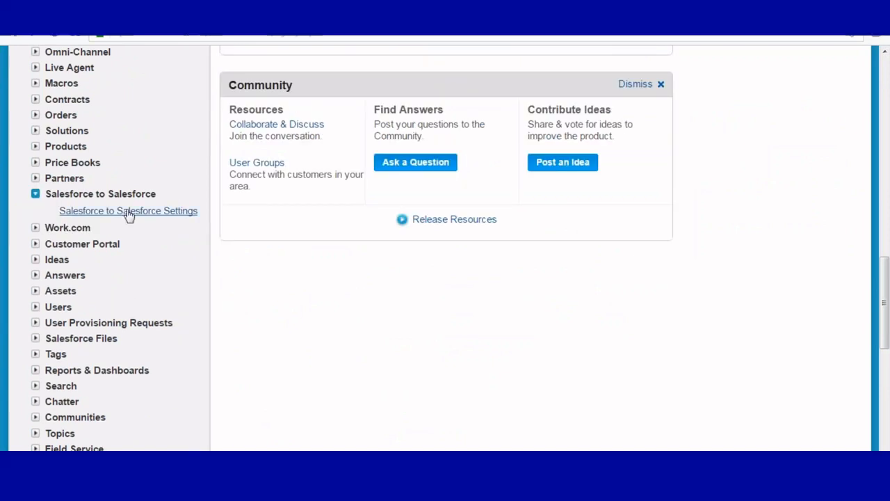
click(436, 236)
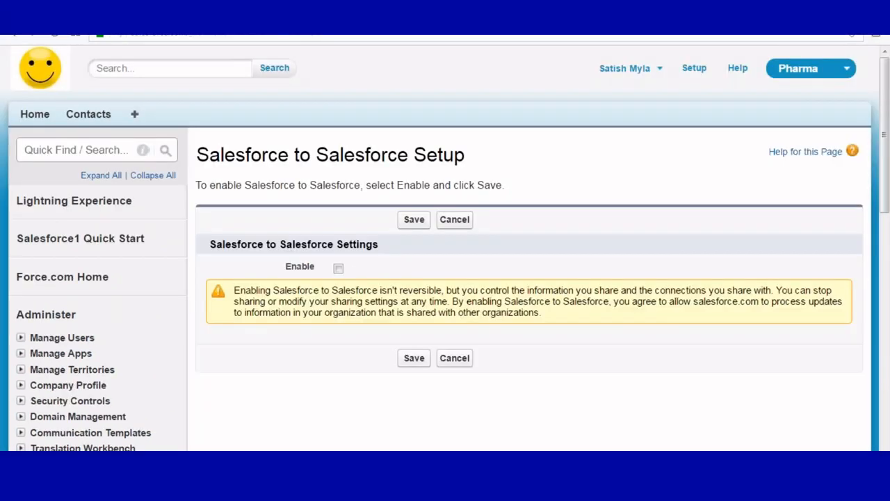
click(339, 269)
click(414, 220)
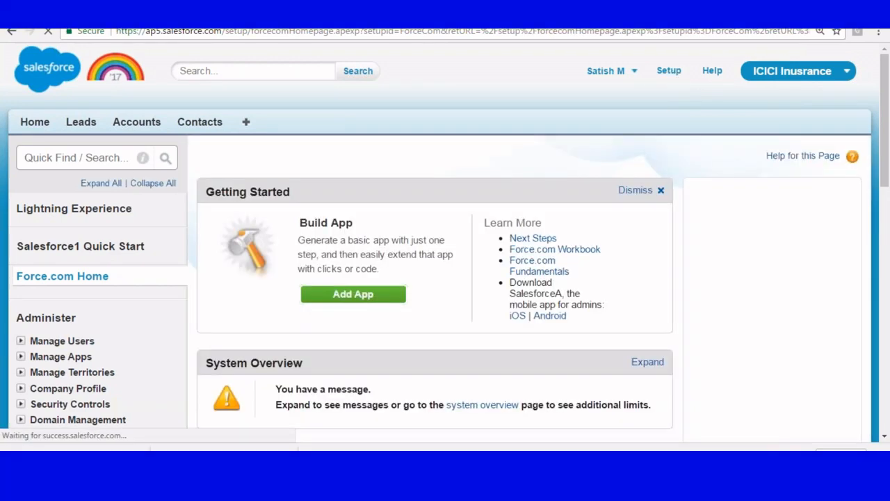
Check the ICICI Insurance org's Salesforce to Salesforce Settings page to confirm the feature is enabled
scroll(47, 180, down, 10)
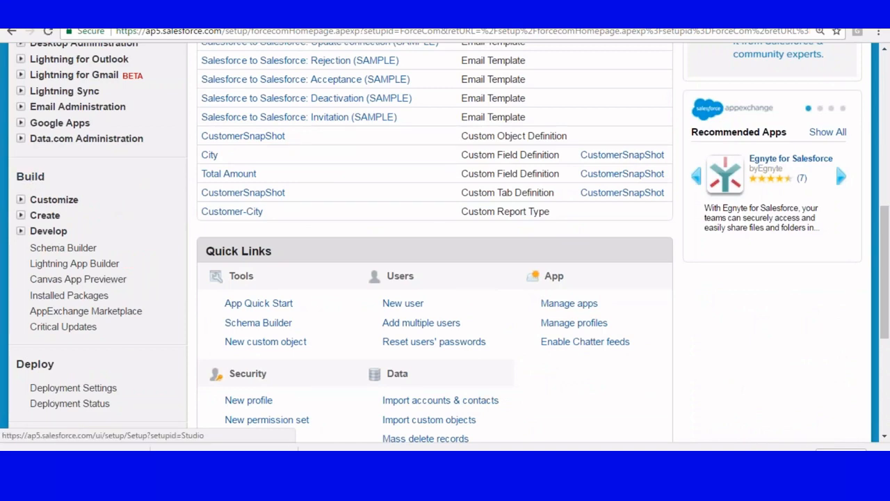
click(22, 200)
scroll(143, 188, down, 6)
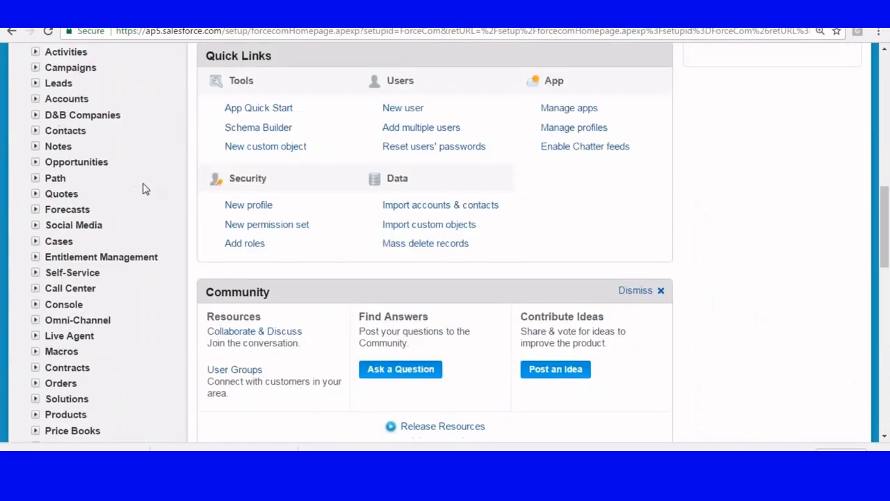
click(35, 201)
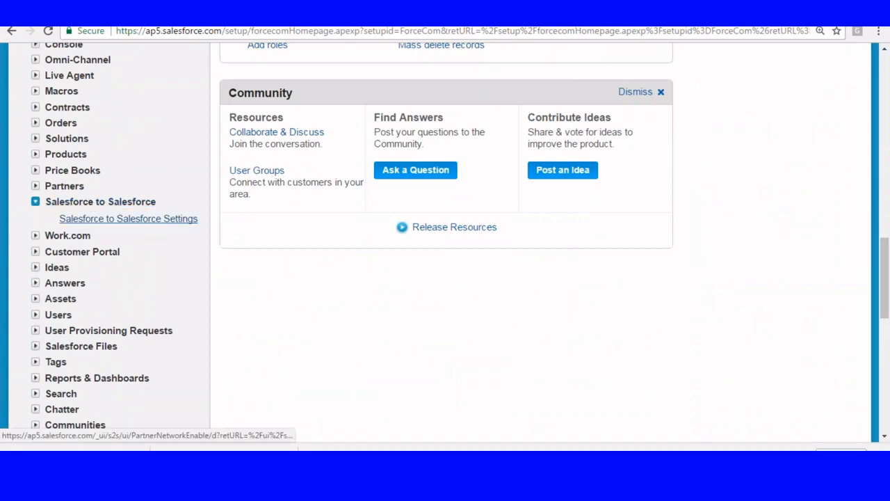
click(128, 218)
scroll(352, 165, down, 2)
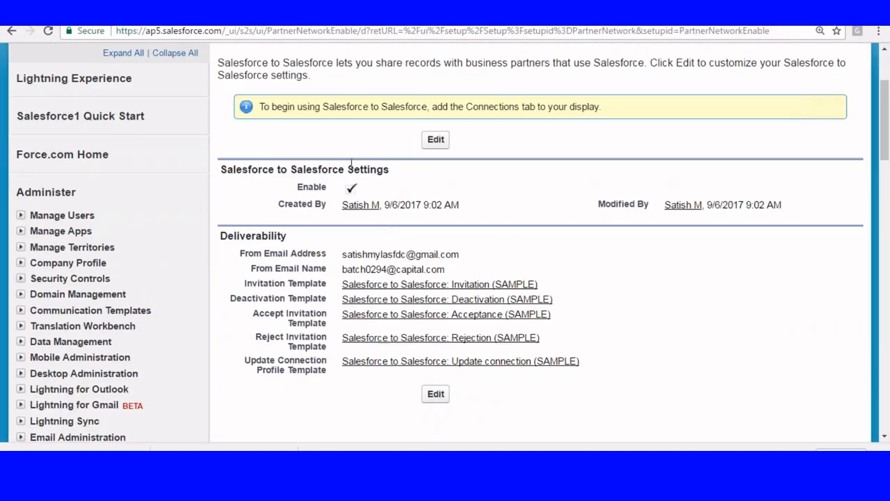
scroll(368, 162, up, 2)
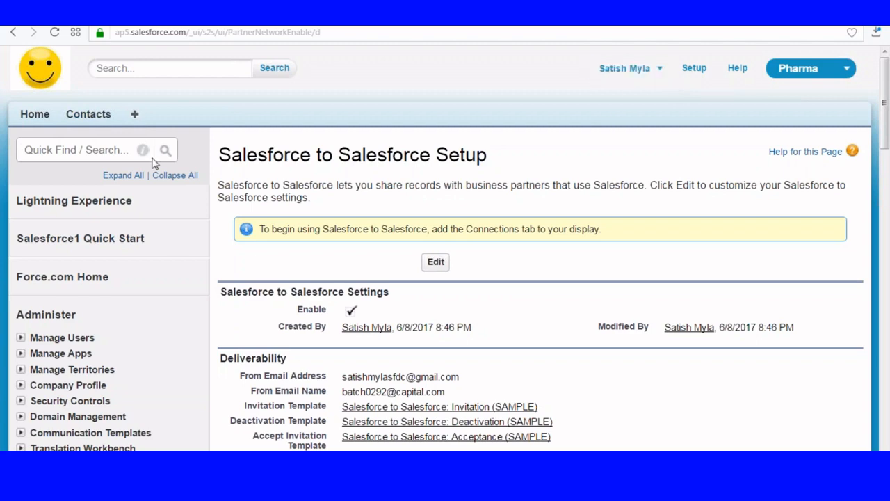
Create and save a contact with last name ICICIInsurance and the contact's e-mail address
click(78, 119)
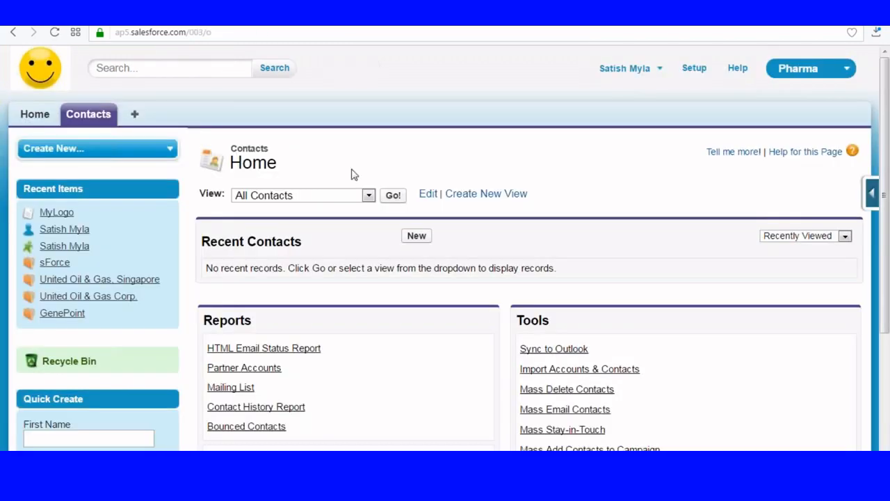
scroll(418, 185, down, 1)
click(420, 174)
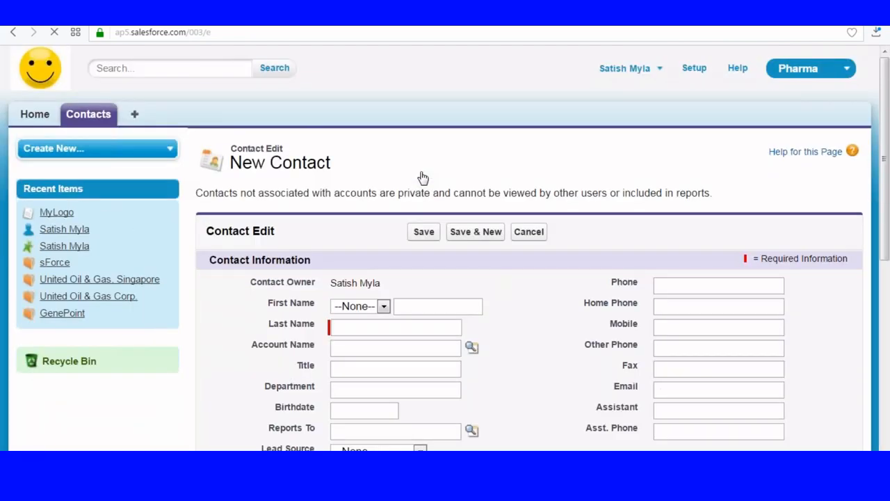
scroll(421, 176, down, 3)
click(358, 134)
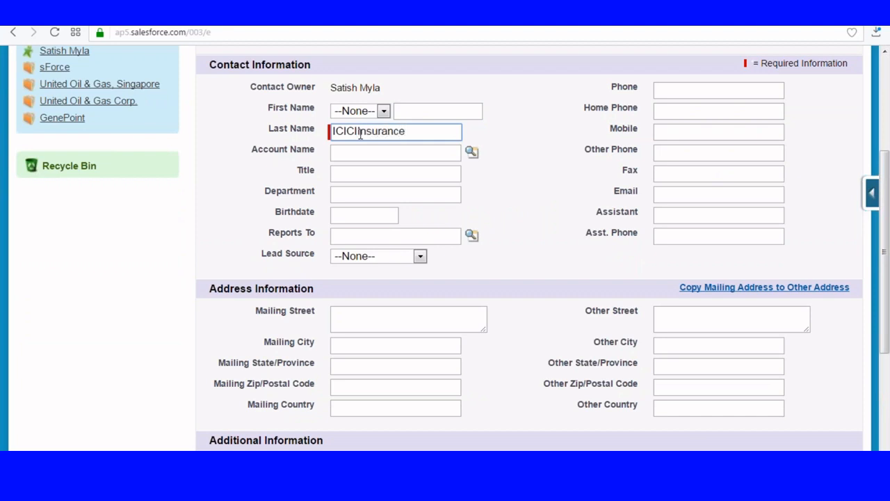
click(368, 154)
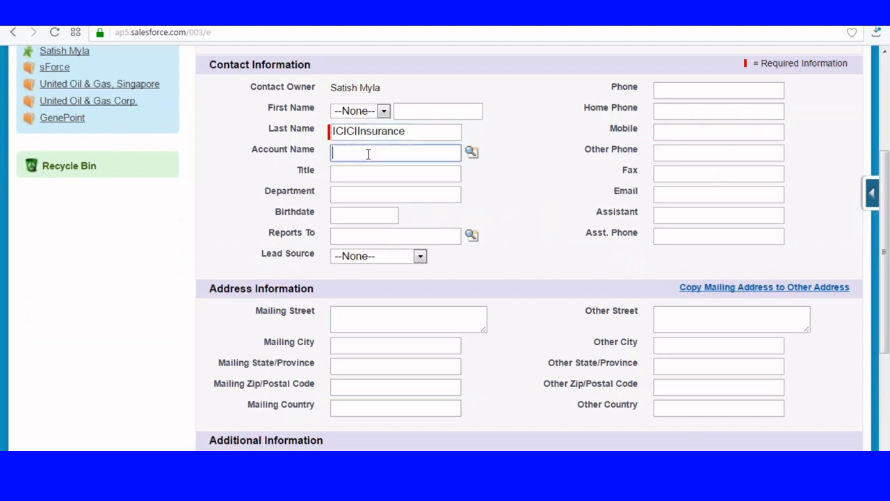
click(672, 196)
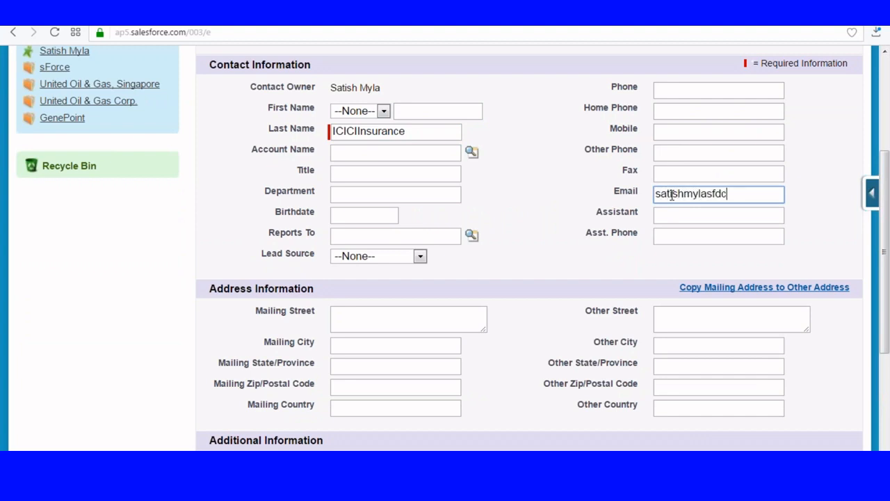
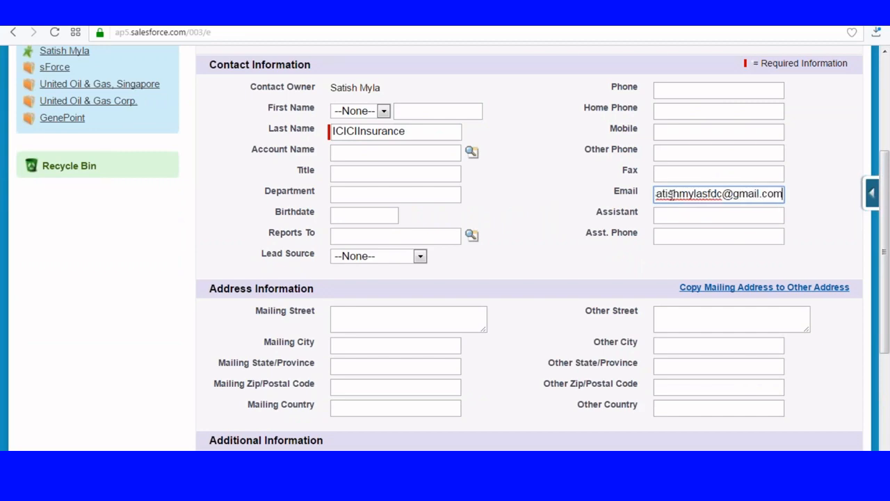
scroll(664, 195, up, 3)
click(422, 167)
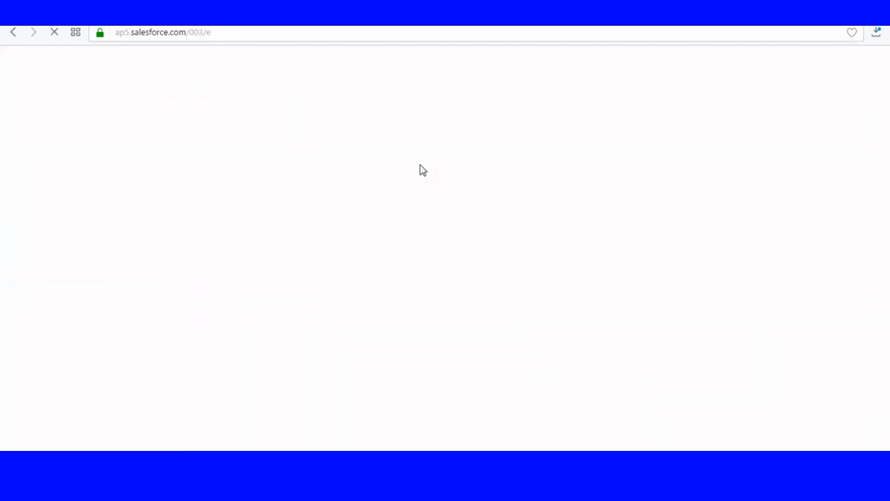
Review the saved ICICIInsurance contact record, then return to Setup
scroll(422, 171, down, 2)
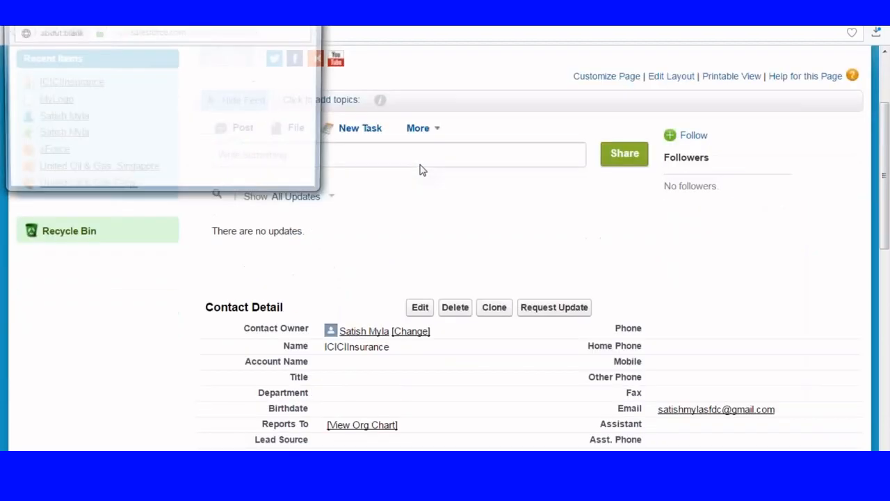
scroll(421, 169, down, 3)
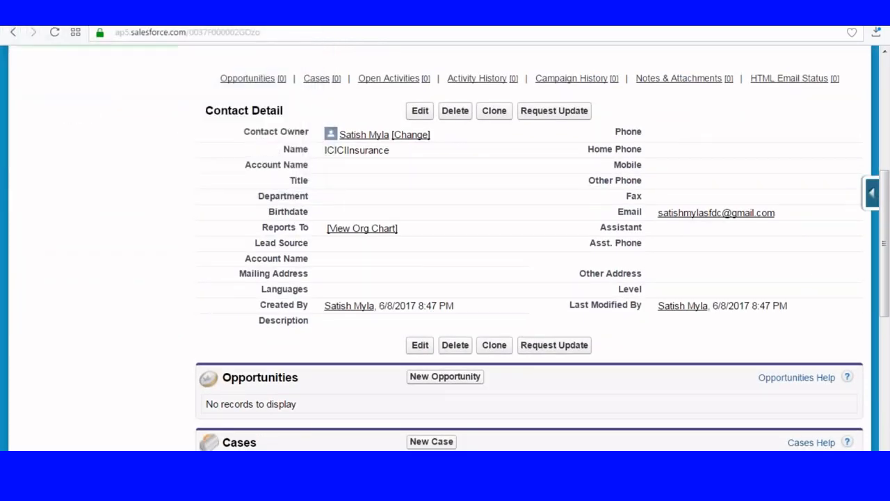
scroll(364, 260, up, 5)
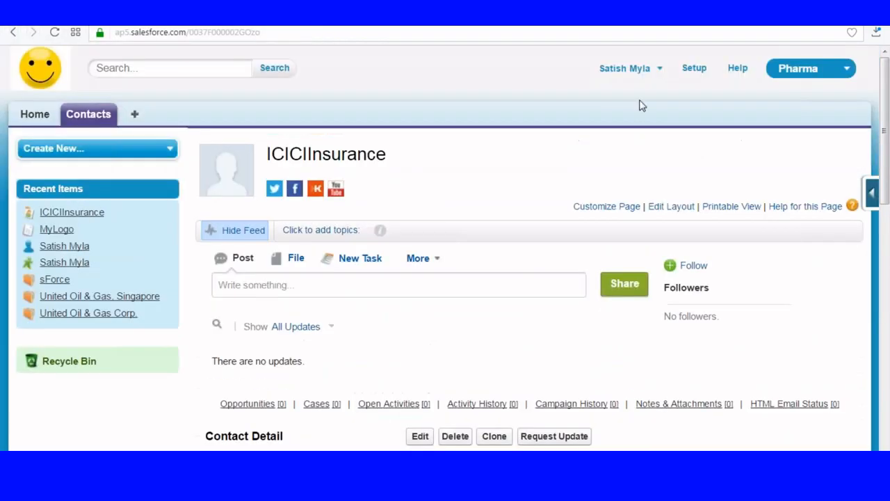
click(695, 69)
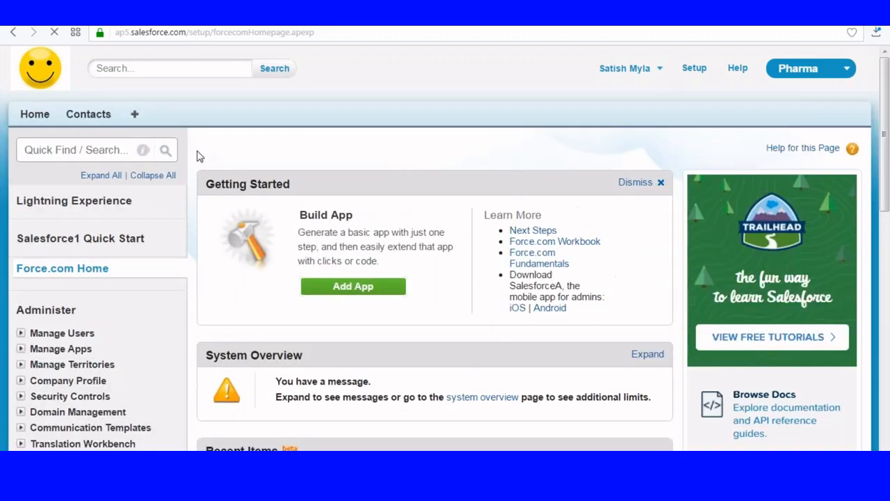
Open the Pharma app's edit page from Create > Apps
scroll(100, 238, down, 7)
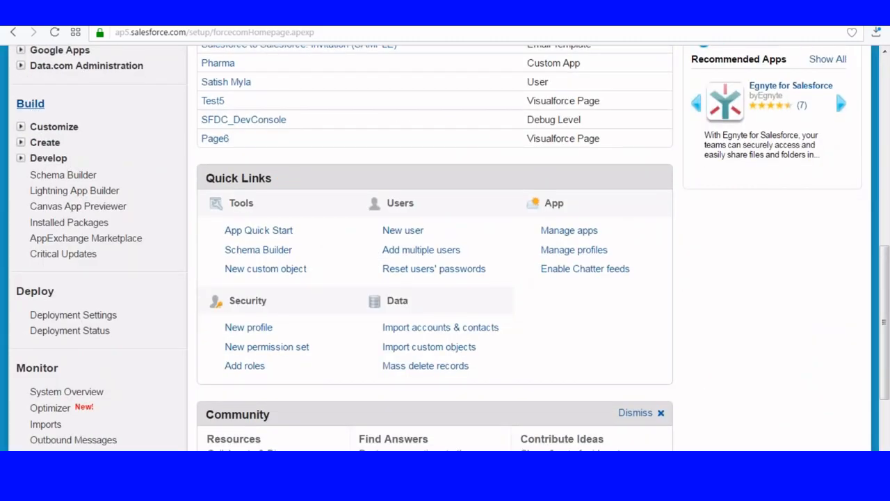
click(23, 143)
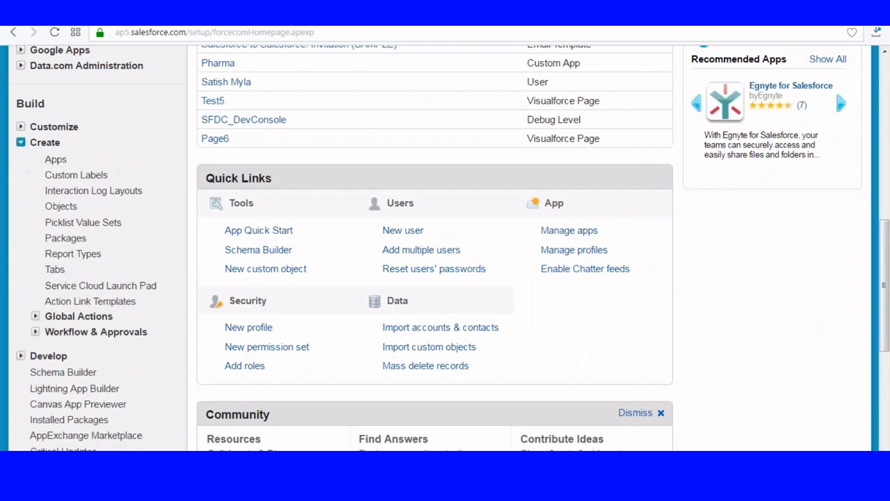
click(55, 161)
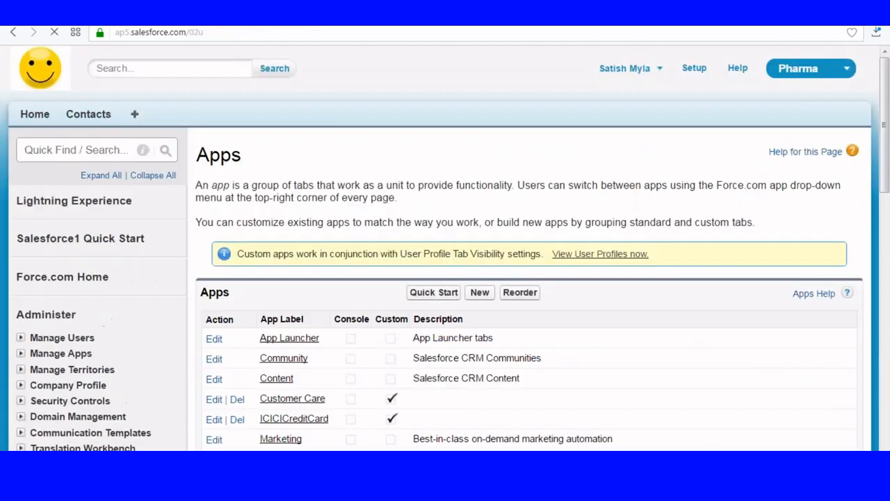
scroll(249, 170, down, 4)
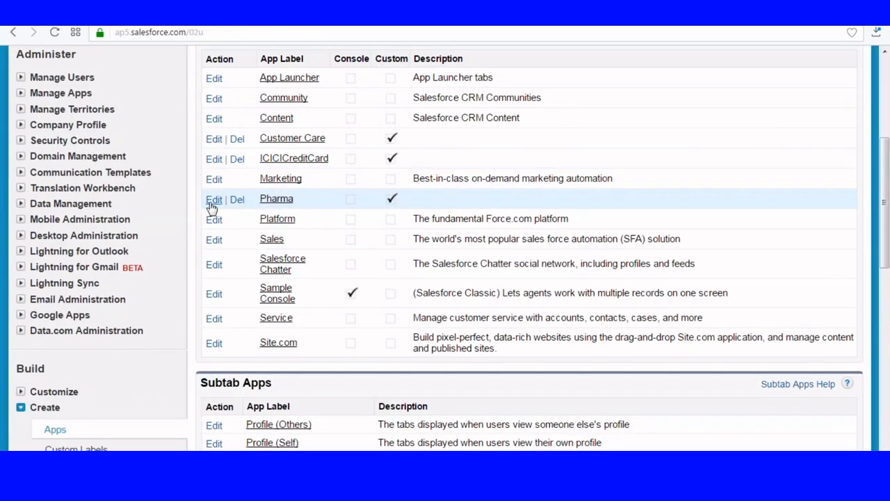
click(213, 201)
Move Connections from Available Tabs to Selected Tabs and save the app
scroll(603, 201, down, 5)
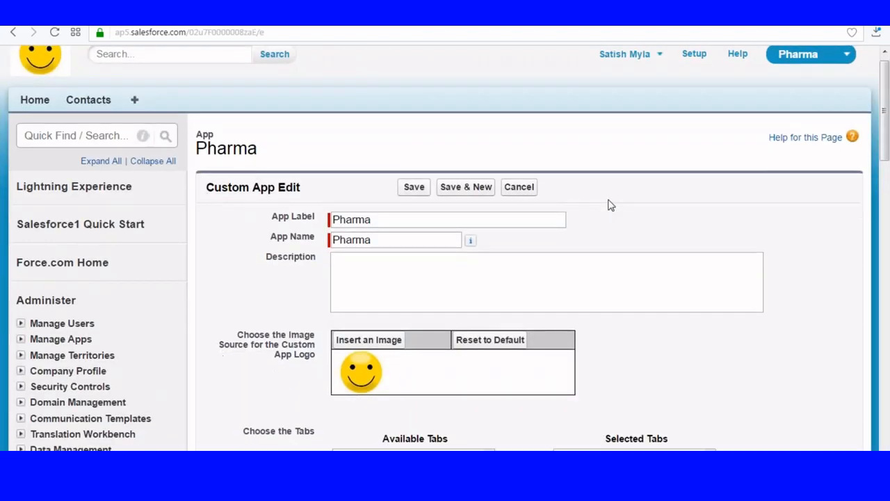
scroll(416, 174, down, 2)
scroll(427, 175, up, 2)
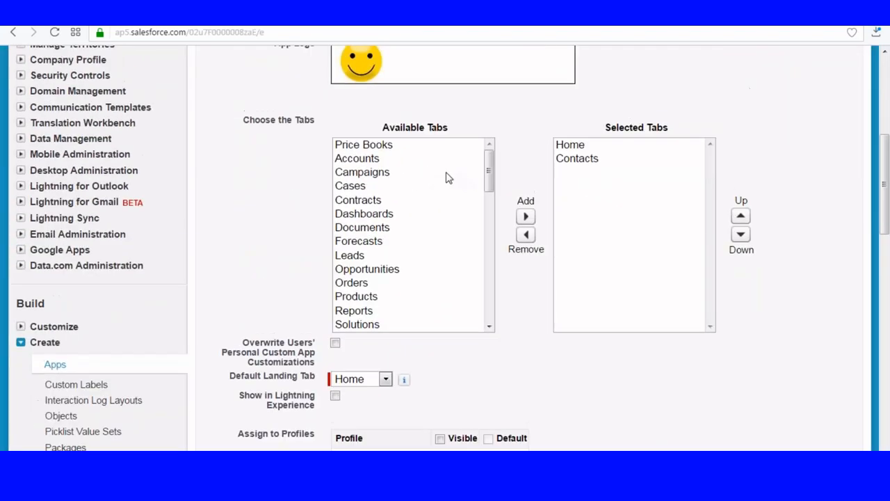
drag(491, 177, 491, 209)
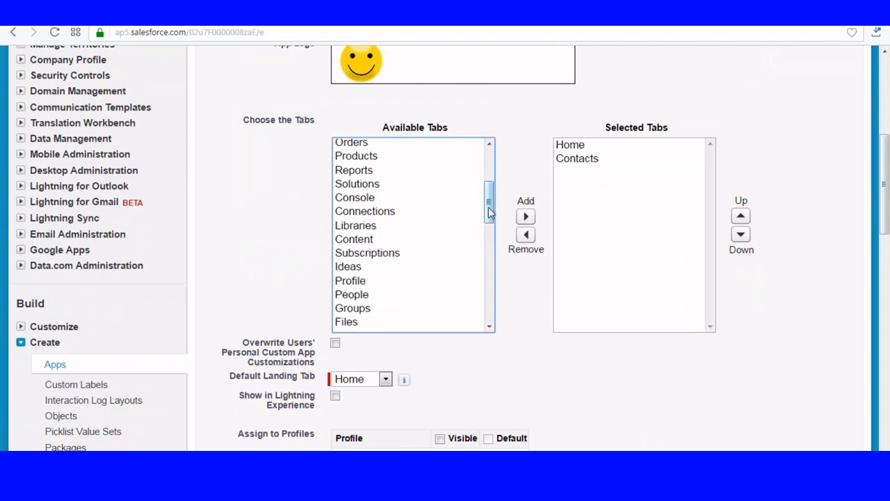
click(370, 216)
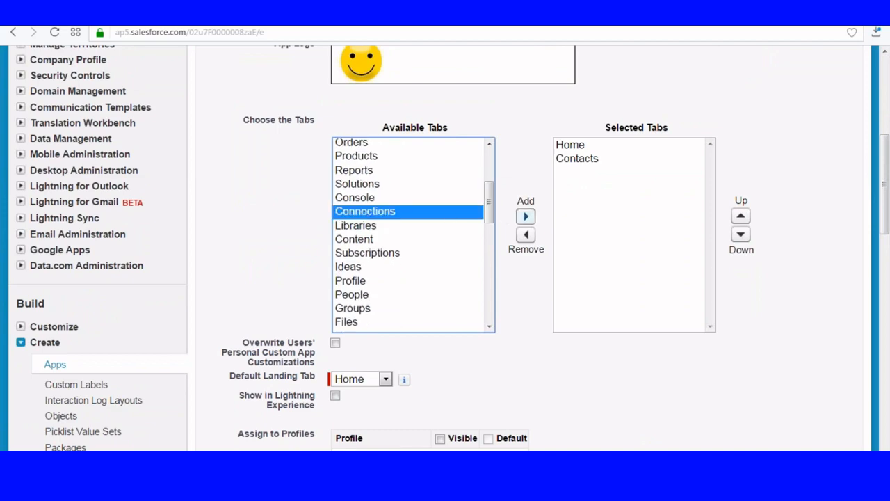
click(526, 217)
scroll(668, 244, down, 1)
scroll(667, 250, down, 12)
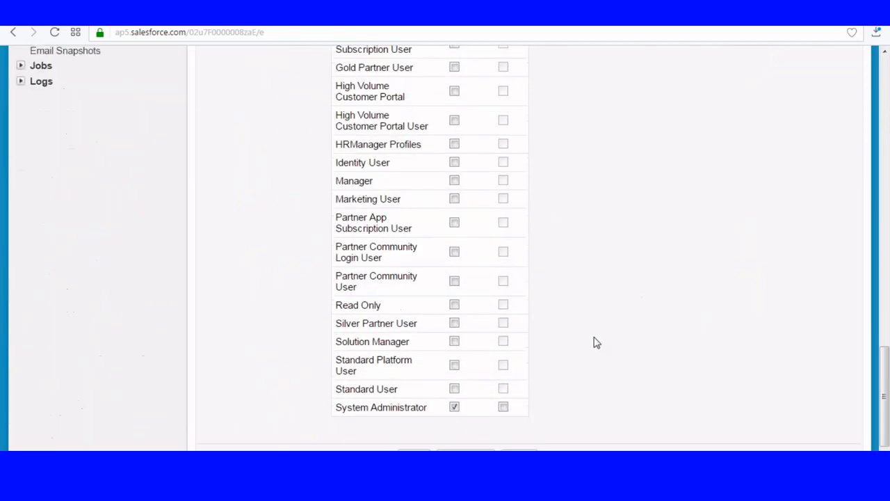
click(413, 393)
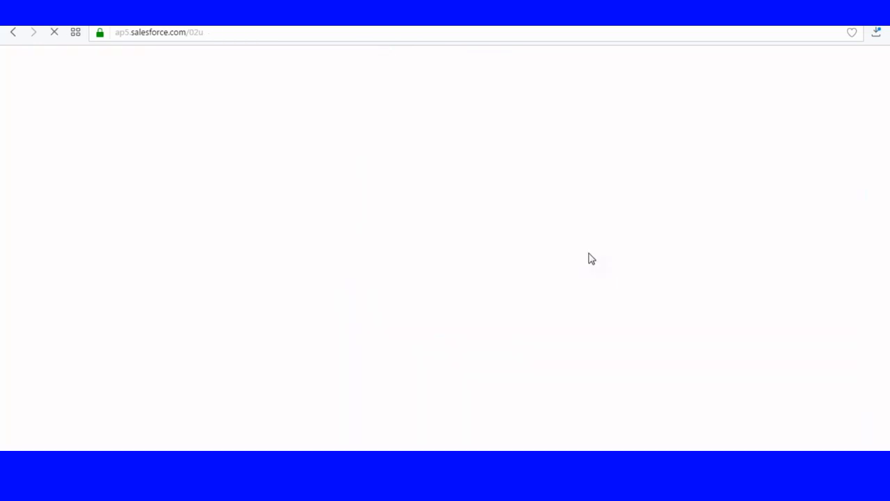
scroll(590, 258, down, 2)
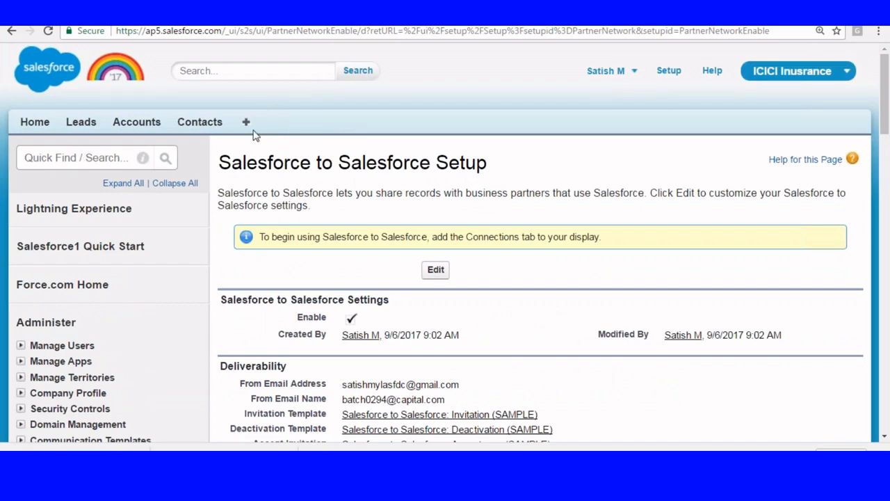
Open the ICICI Insurance app's edit page from Setup > Create > Apps
click(663, 75)
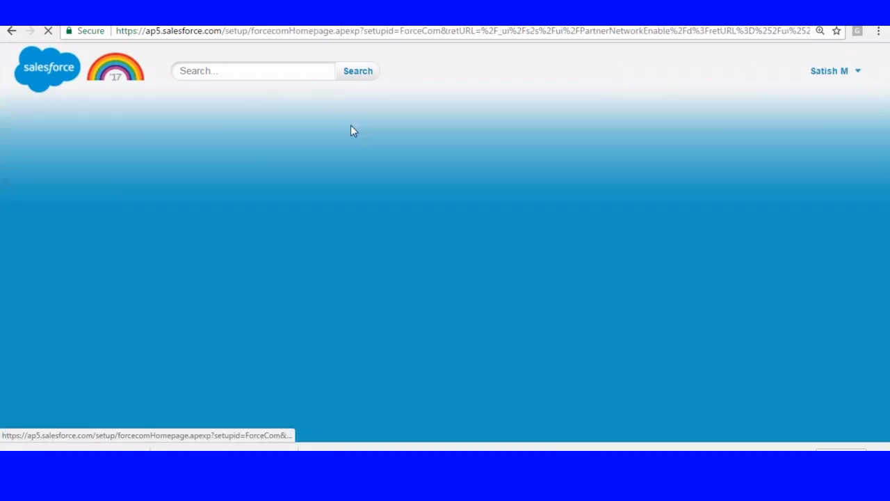
scroll(302, 165, down, 7)
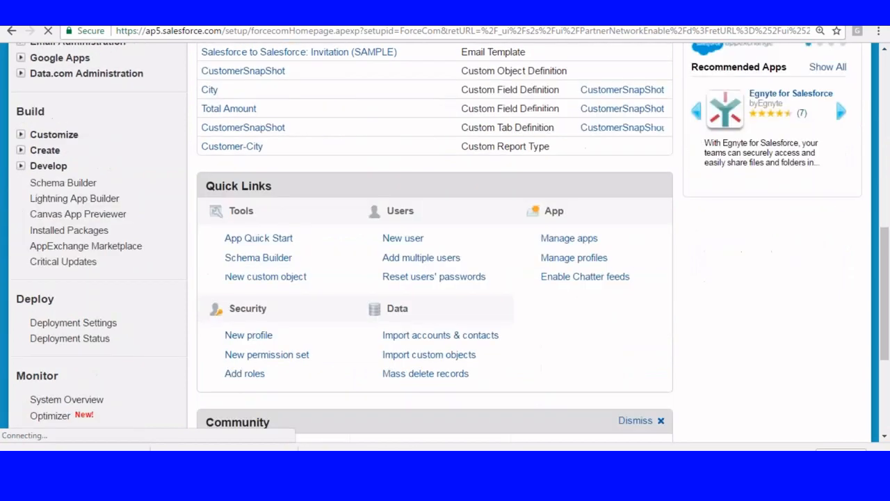
click(21, 151)
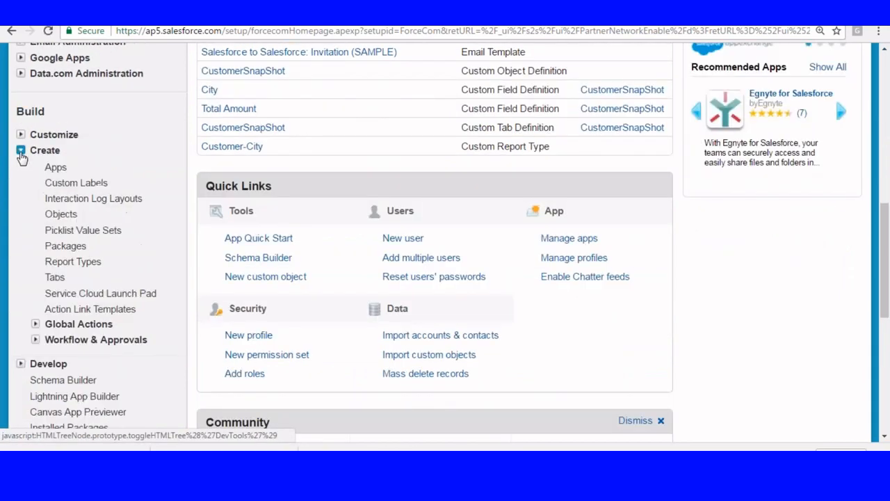
scroll(17, 143, down, 2)
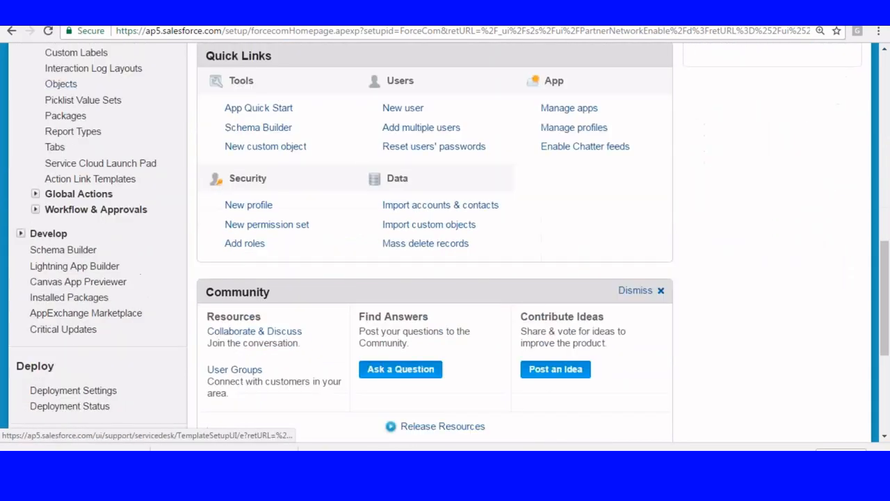
scroll(69, 88, up, 2)
click(61, 102)
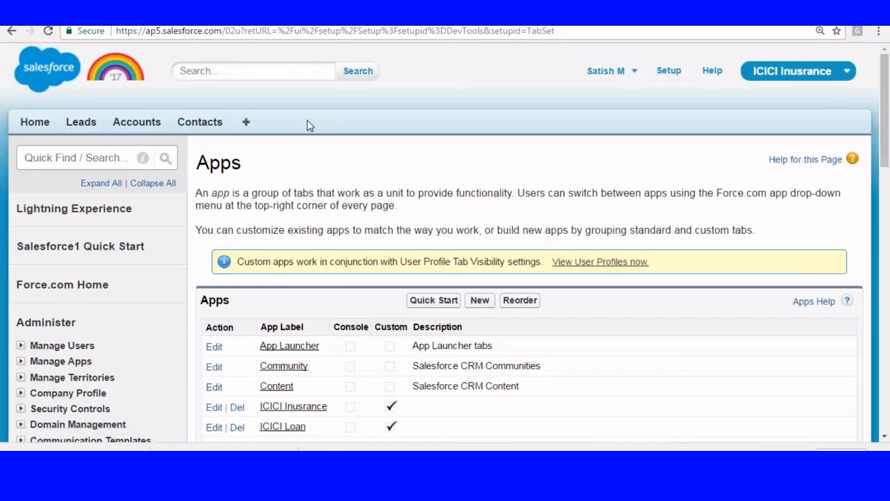
scroll(309, 125, down, 3)
click(214, 212)
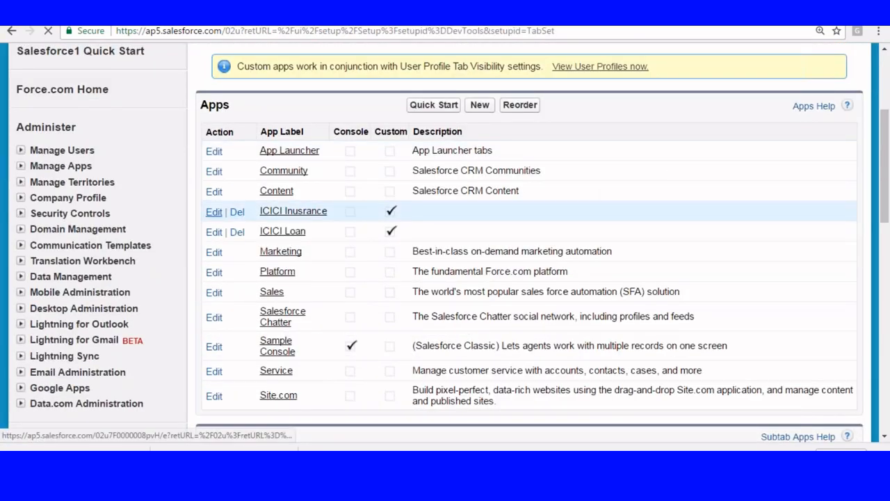
Move Connections into the selected tabs alongside Home, Leads, Accounts and Contacts
scroll(503, 231, down, 5)
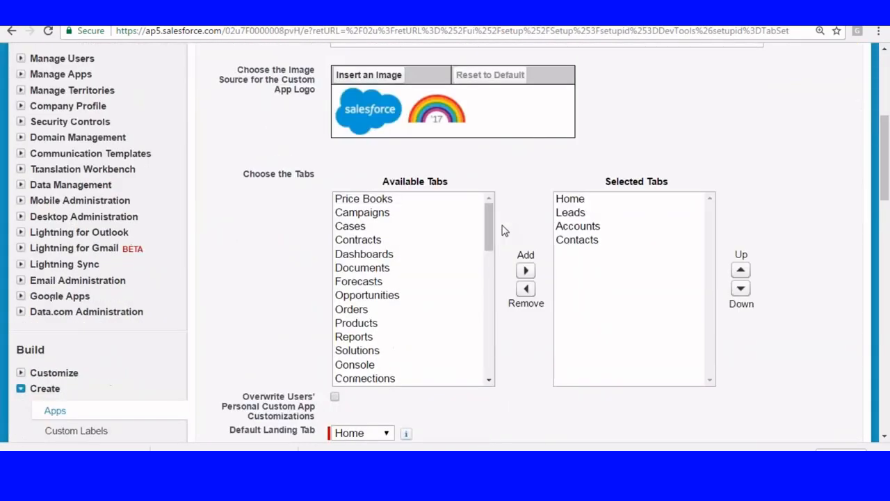
scroll(503, 230, down, 2)
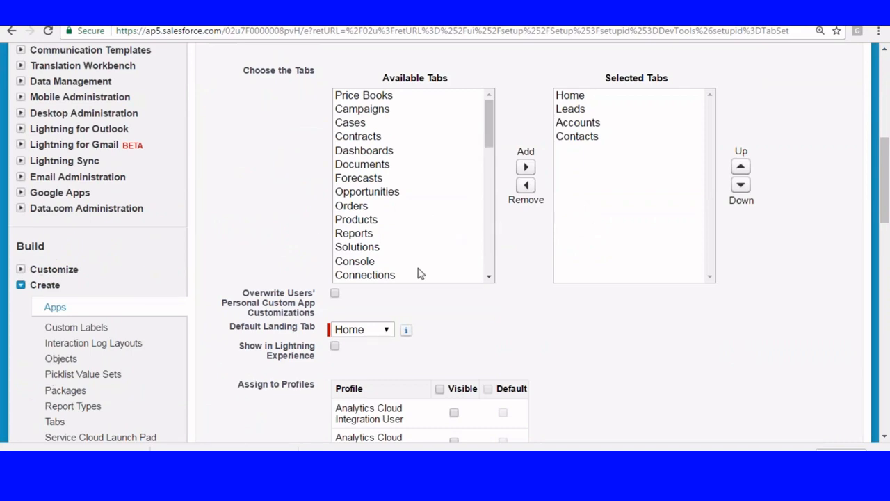
click(383, 275)
click(526, 167)
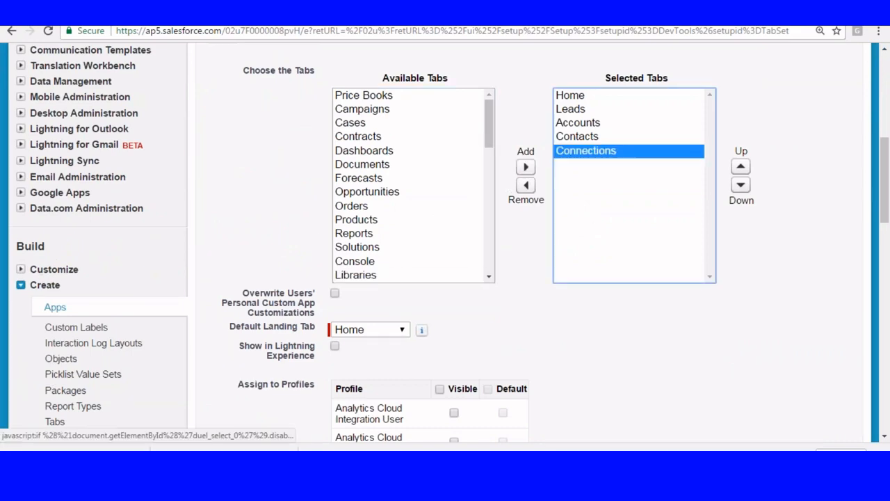
scroll(588, 290, down, 10)
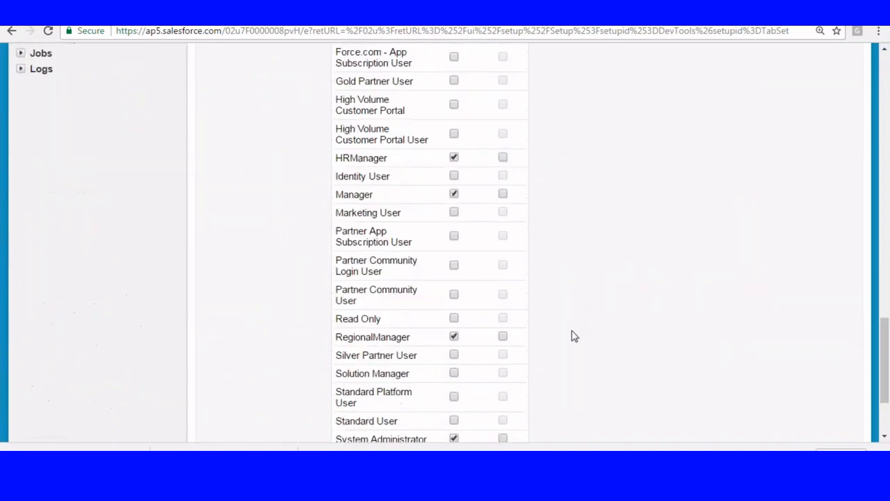
scroll(575, 336, down, 2)
Save the ICICI Insurance app, then view the Pharma org's empty Connections tab
click(419, 364)
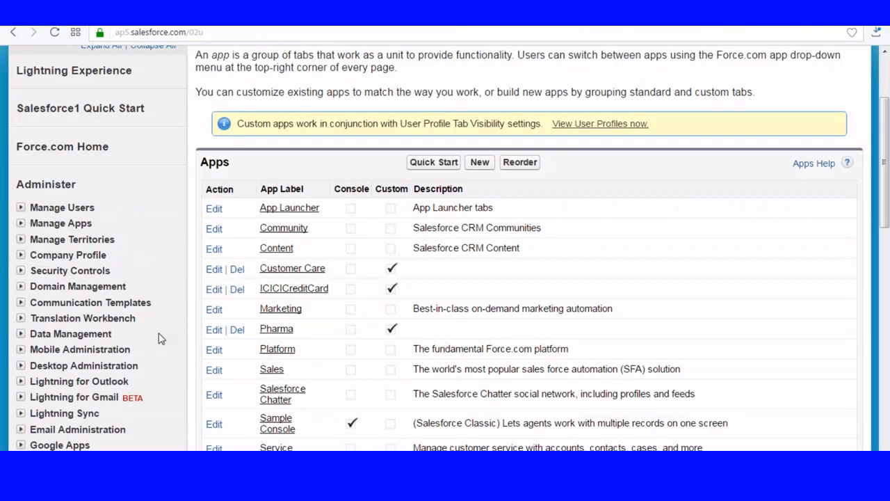
scroll(159, 338, up, 2)
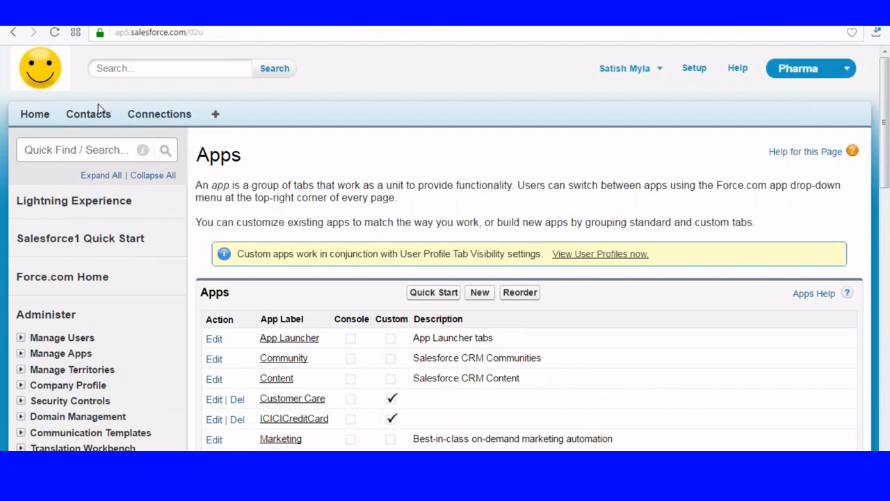
click(156, 118)
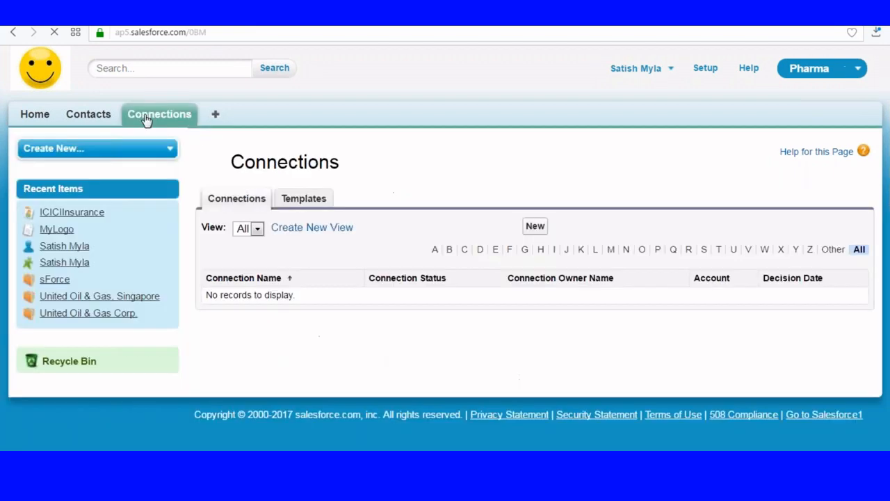
Create a new connection for the ICICIInsurance contact and send the invitation
click(536, 227)
scroll(312, 197, down, 2)
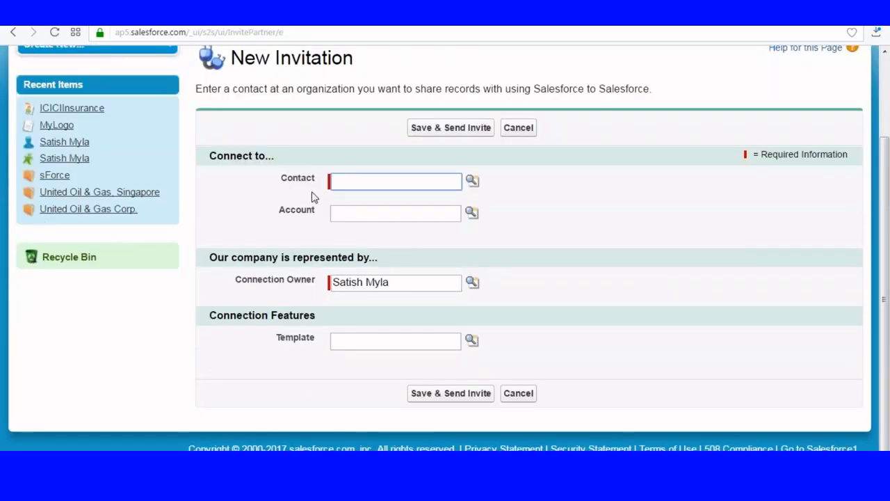
click(473, 181)
click(297, 366)
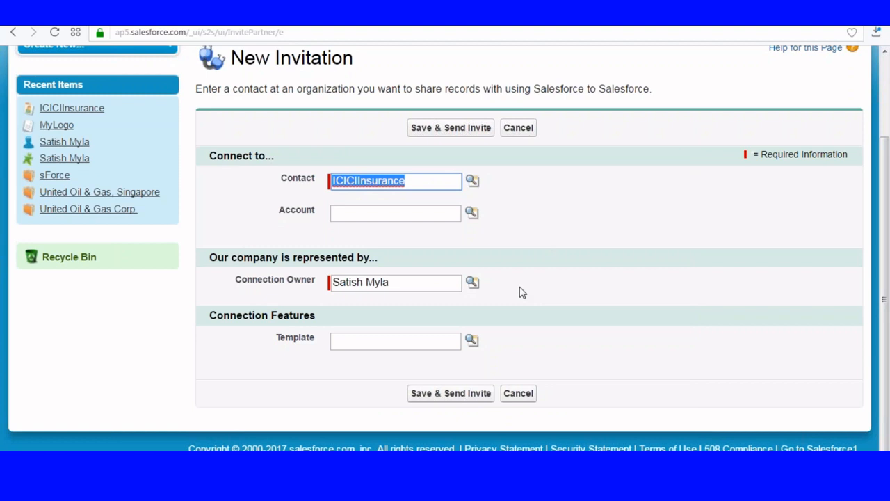
click(437, 393)
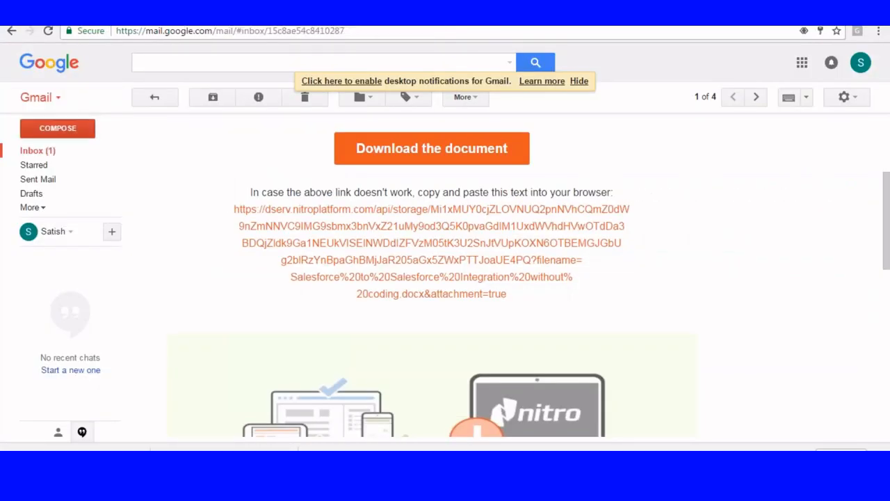
Open the 'CapitalGroup has invited you to connect' e-mail and follow its login.salesforce.com link
click(37, 151)
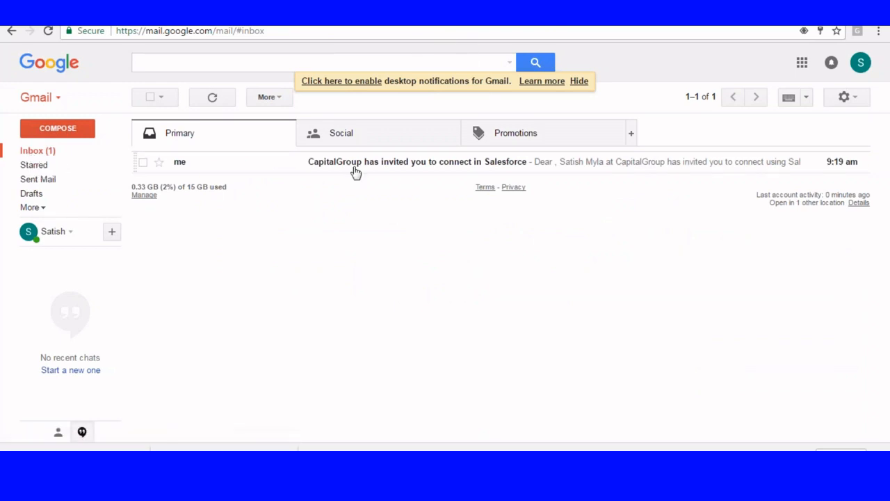
click(388, 166)
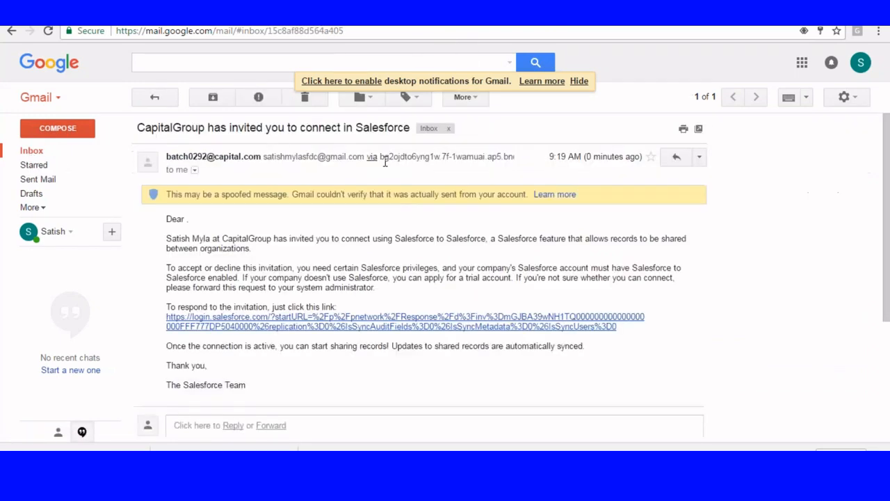
scroll(391, 194, down, 1)
scroll(392, 195, down, 1)
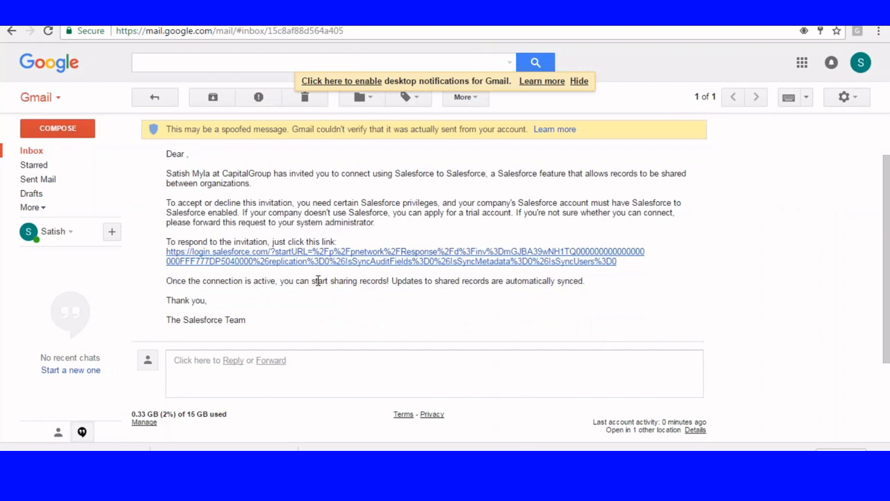
click(359, 259)
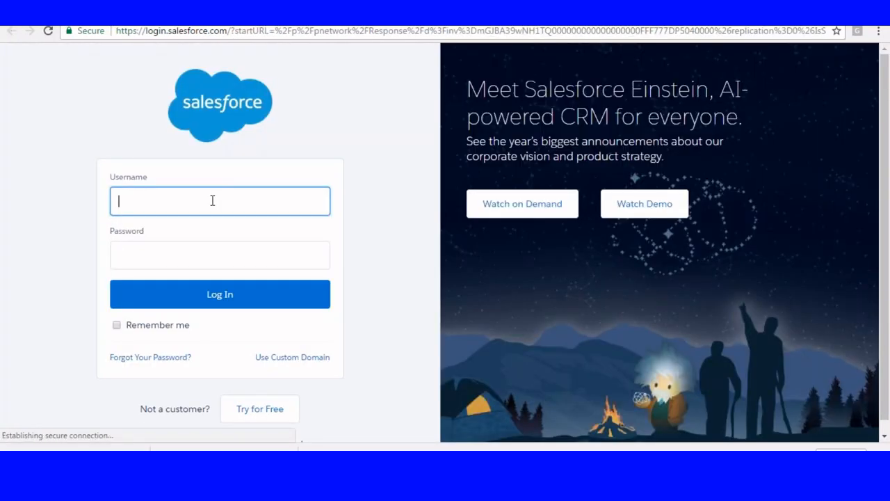
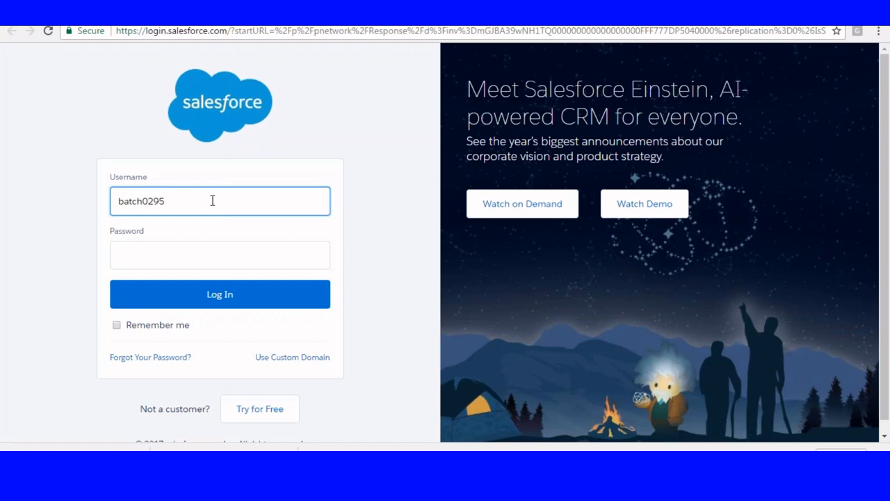
Log in to the receiving org with the account's username and password
key(Tab)
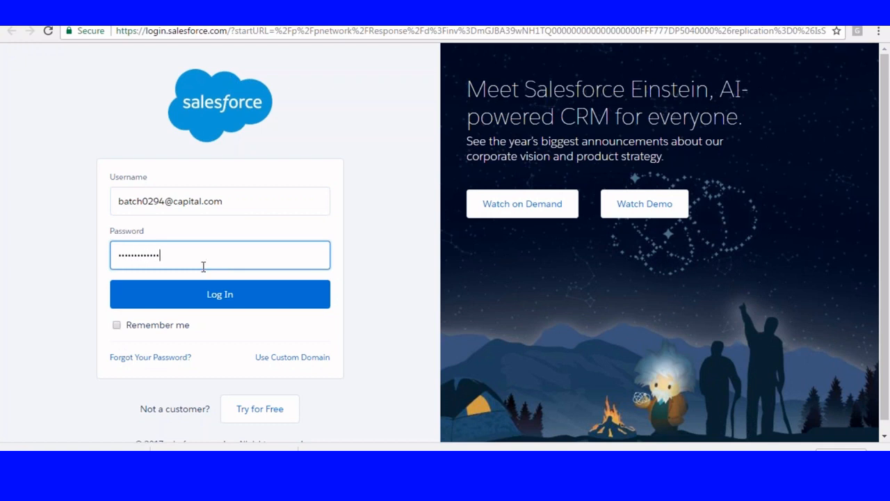
key(Return)
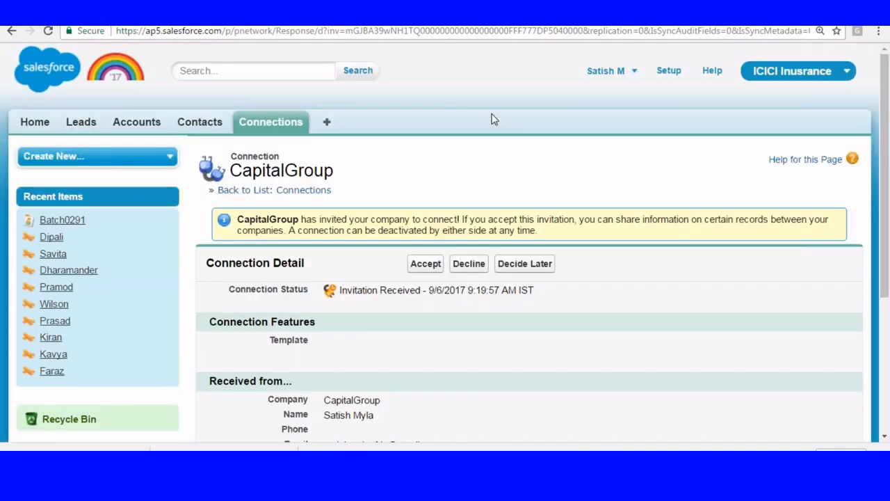
Accept the CapitalGroup connection invitation so it shows as Active
scroll(492, 119, down, 1)
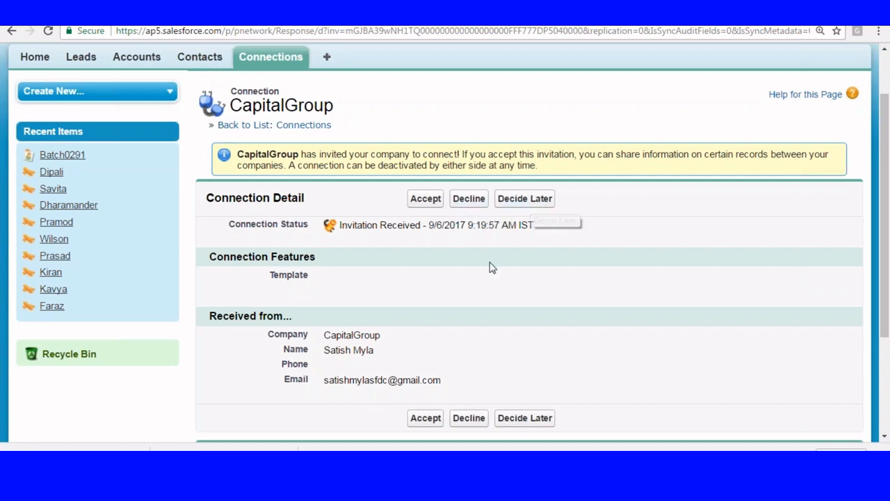
click(427, 201)
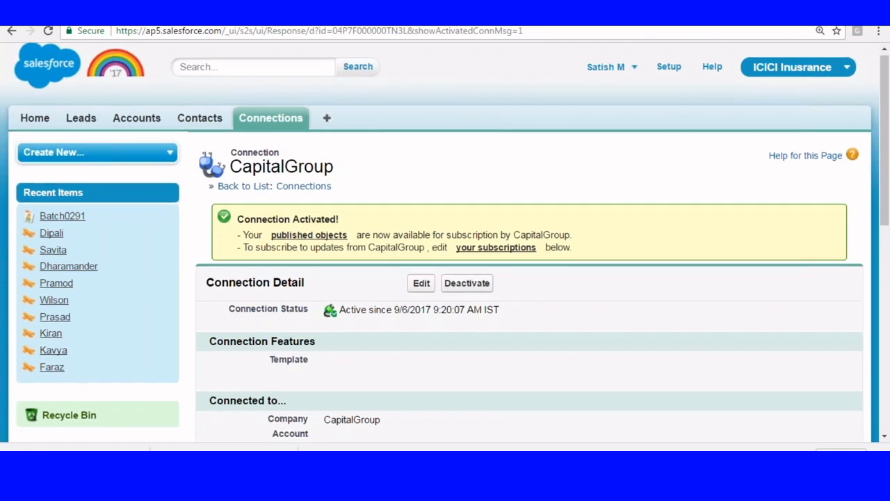
scroll(442, 103, down, 2)
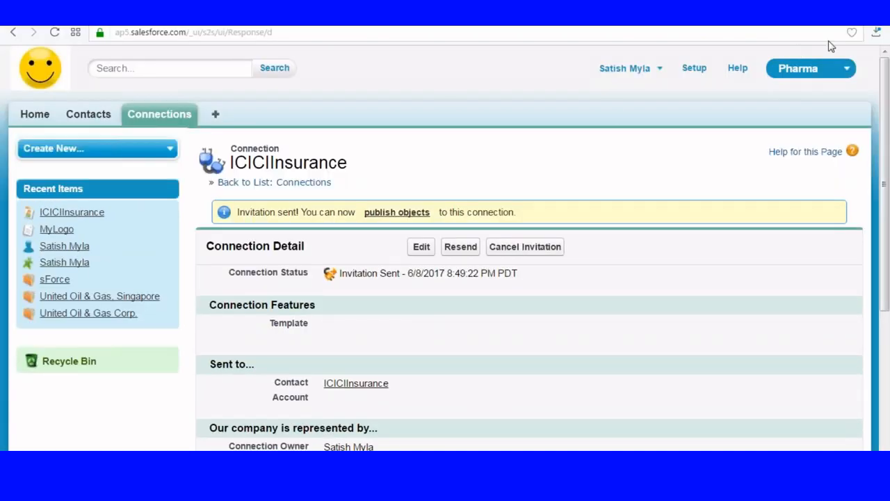
scroll(516, 155, down, 3)
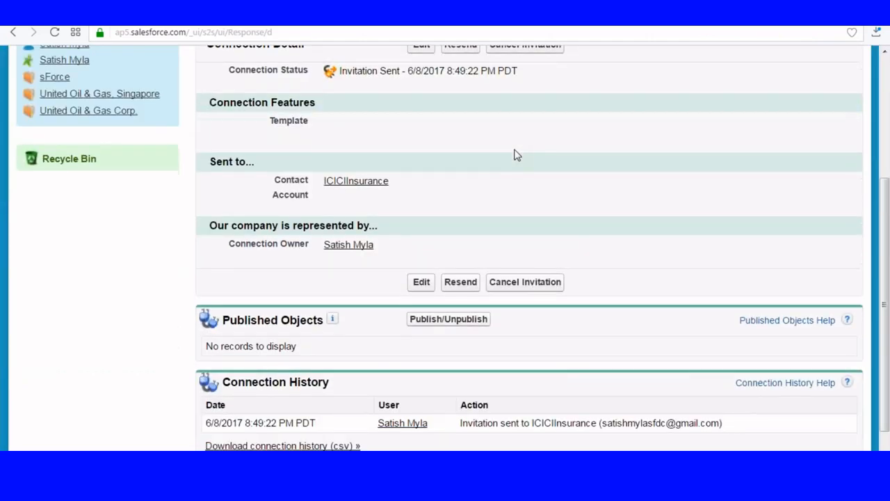
scroll(516, 154, down, 1)
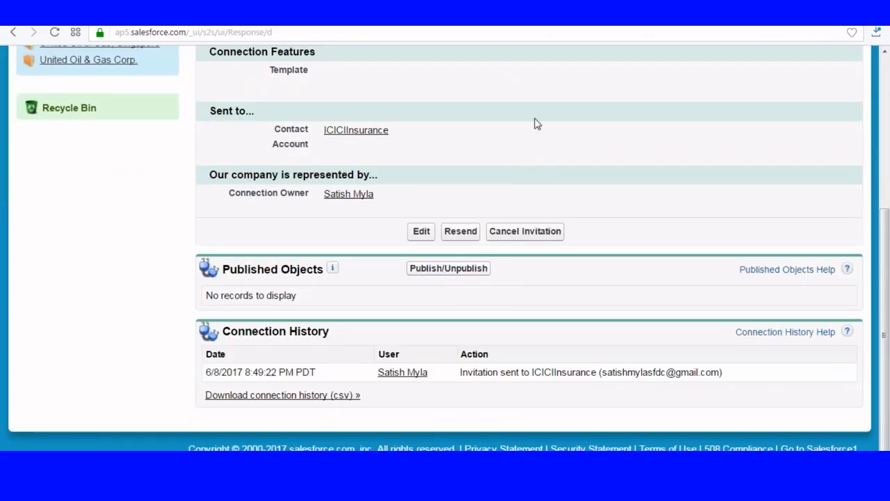
scroll(532, 123, up, 5)
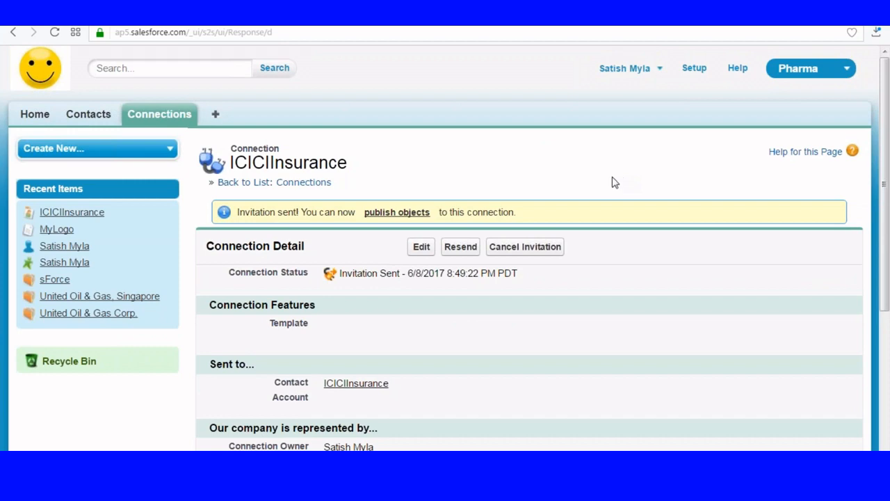
scroll(823, 44, down, 1)
scroll(594, 129, down, 3)
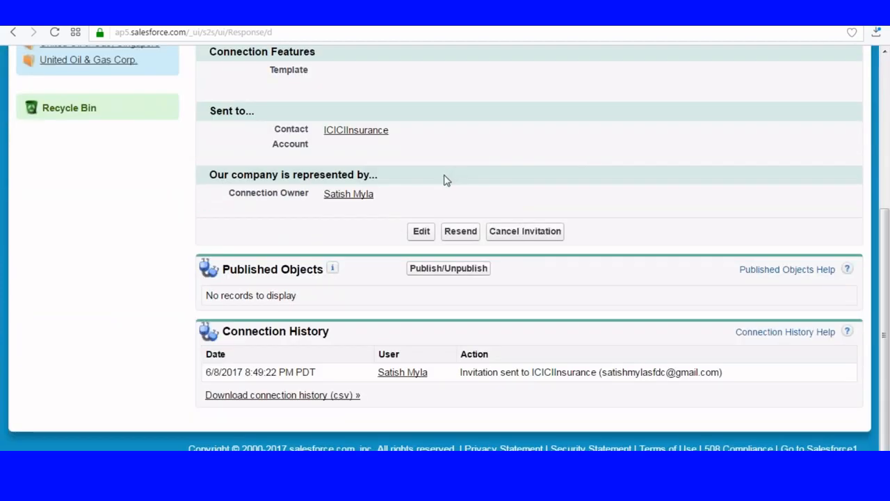
Add Lead and Contact to Account as published objects on the connection and save
click(435, 268)
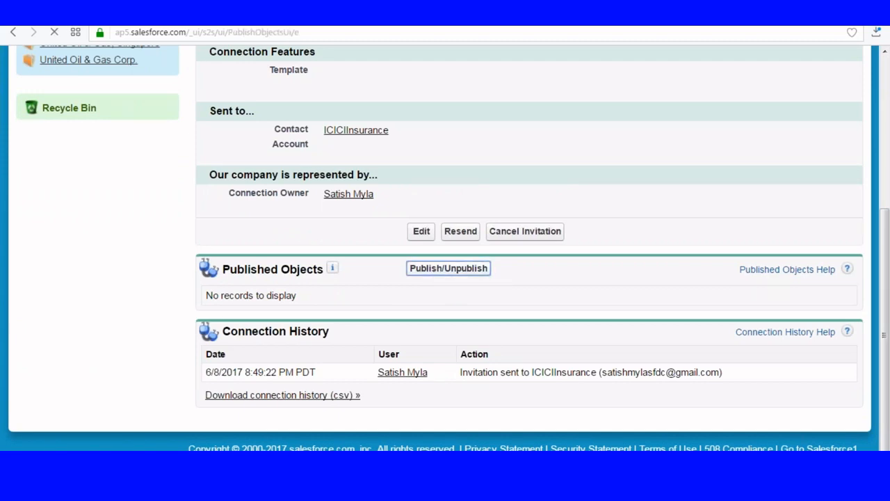
scroll(529, 279, down, 2)
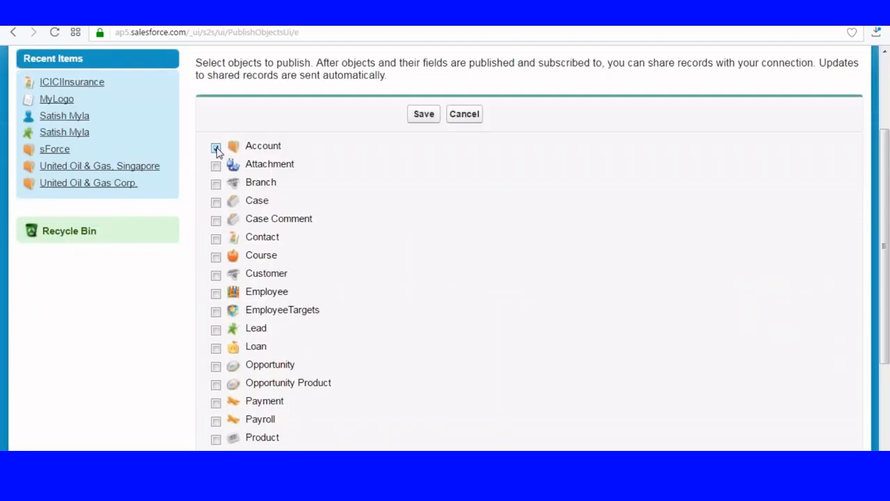
scroll(295, 190, down, 2)
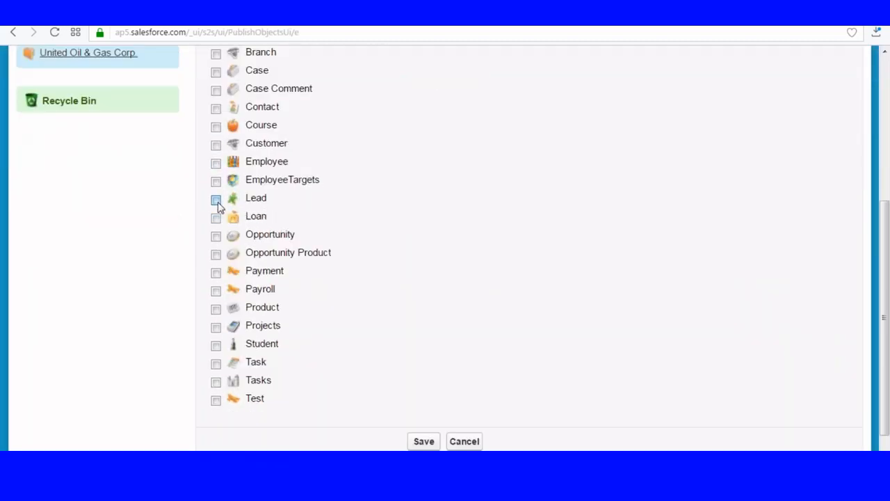
click(217, 200)
click(215, 109)
click(424, 442)
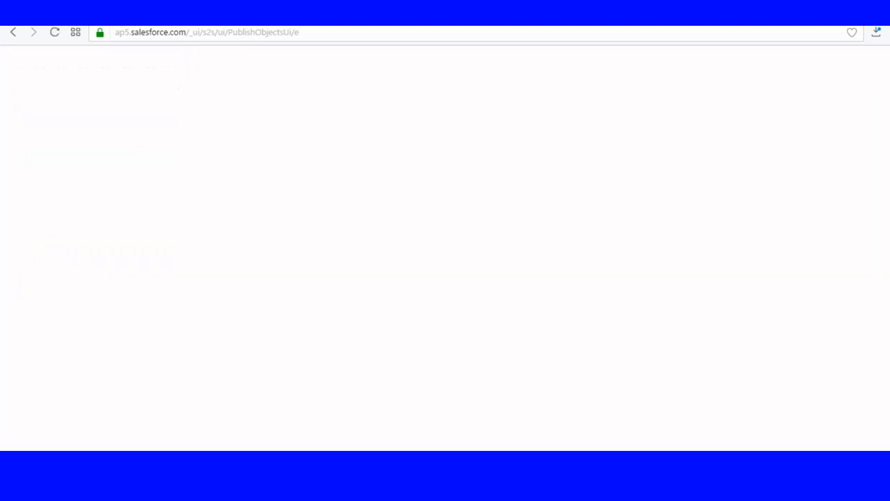
scroll(522, 291, down, 7)
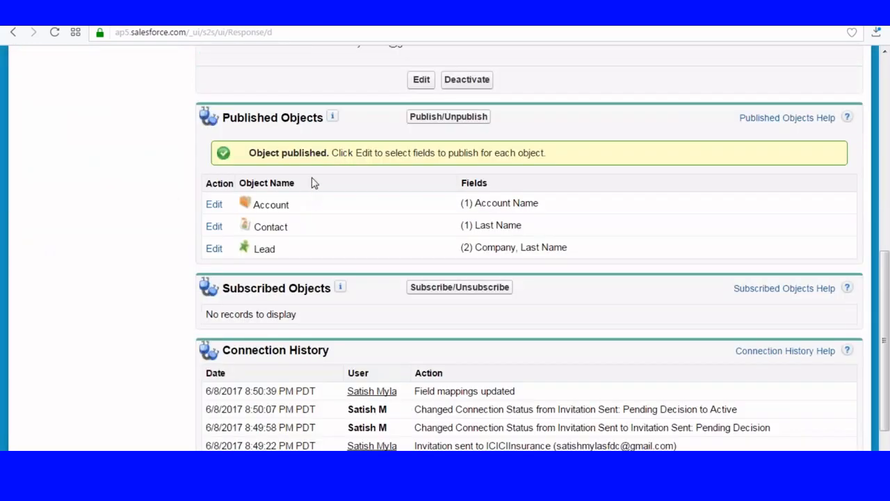
Publish the Account Phone and Industry fields for Account
click(213, 206)
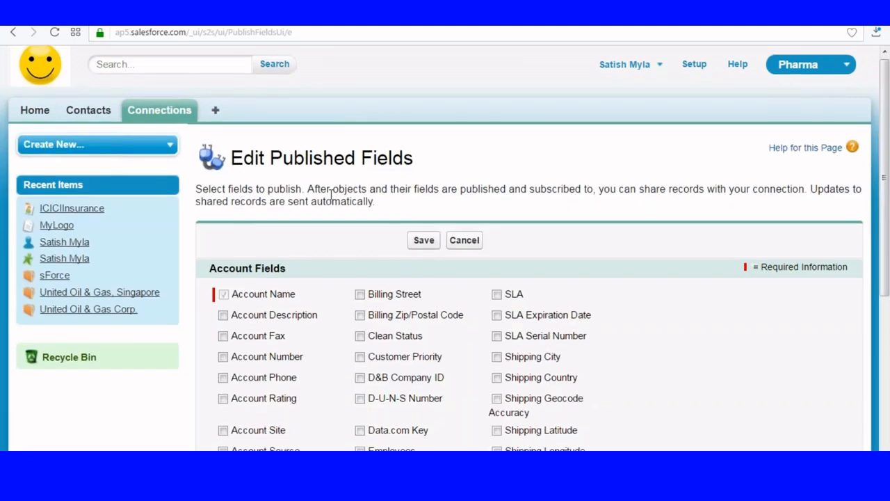
scroll(440, 253, down, 2)
click(222, 251)
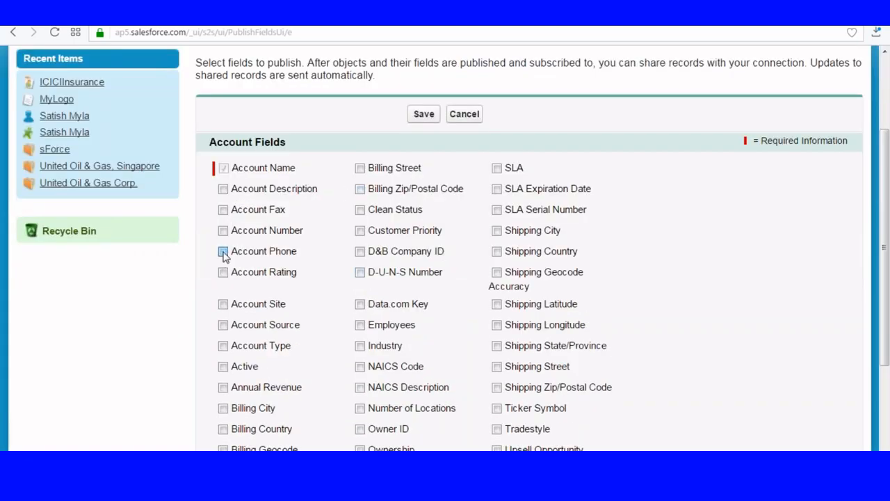
scroll(414, 233, down, 1)
scroll(445, 201, down, 2)
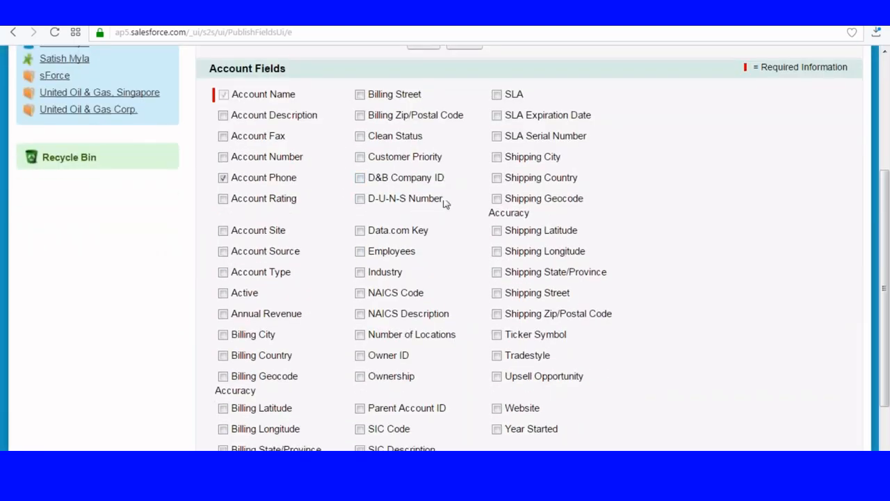
click(360, 173)
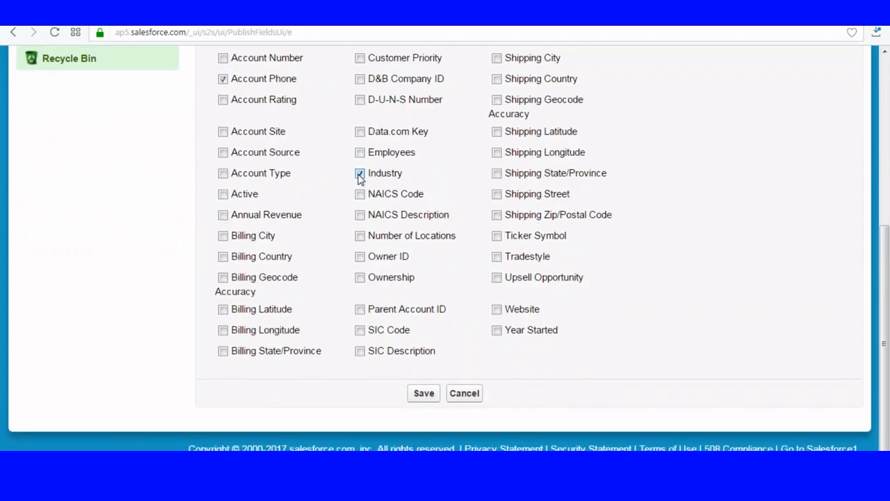
click(423, 394)
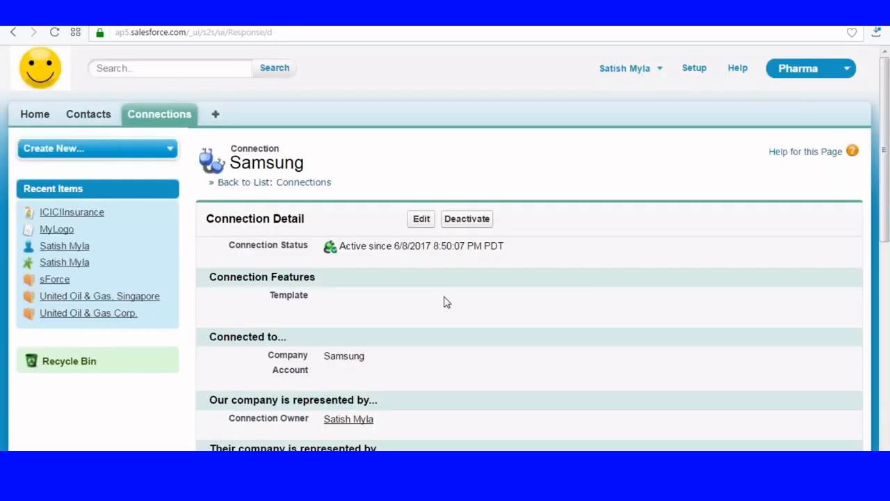
scroll(447, 302, down, 6)
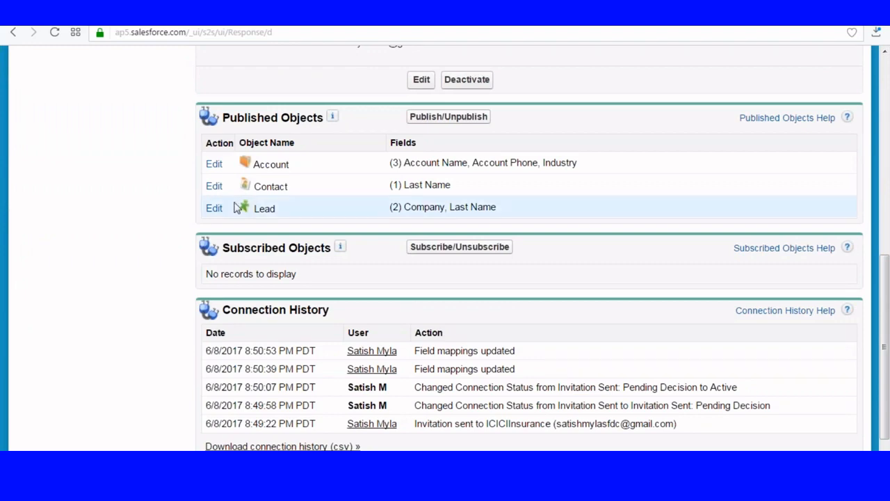
Publish the First Name field for Contact
click(214, 186)
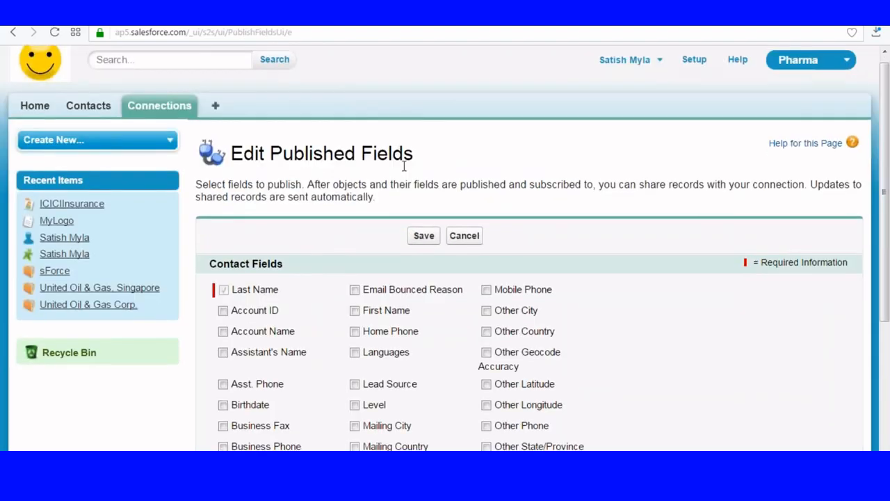
scroll(336, 171, down, 2)
scroll(284, 204, down, 1)
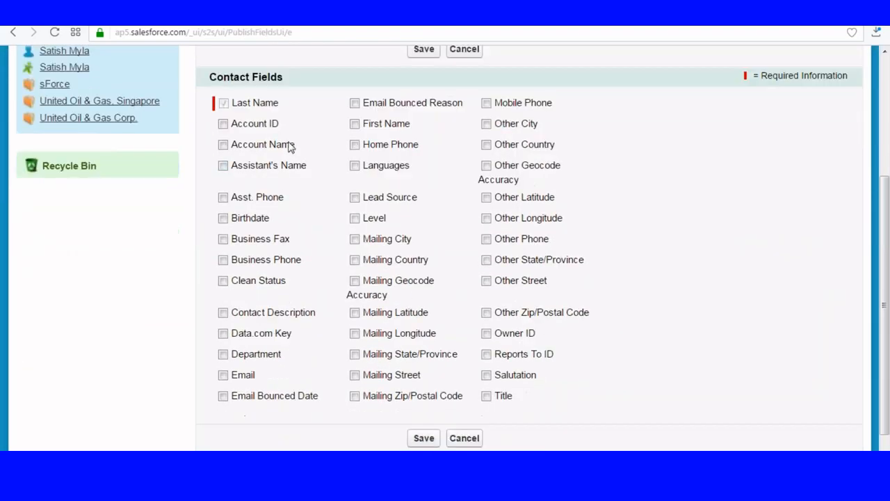
click(355, 124)
scroll(454, 371, down, 1)
click(424, 393)
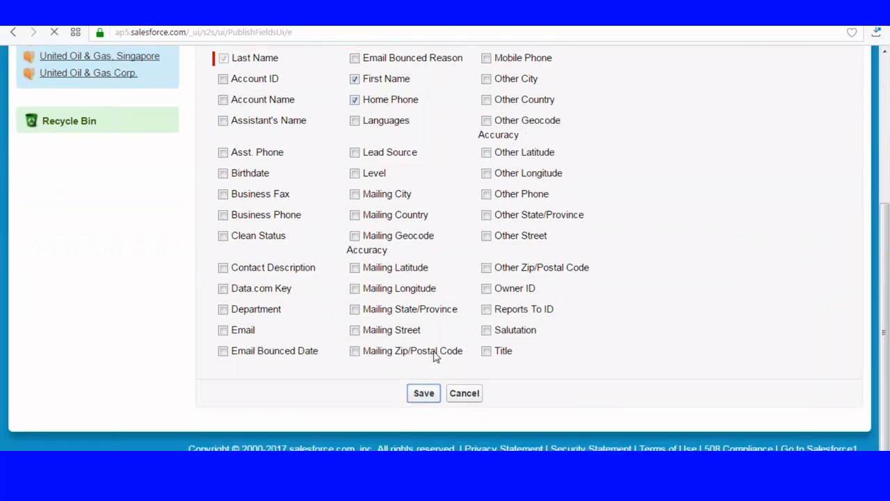
Publish the First Name and Phone fields for Lead
scroll(339, 252, down, 7)
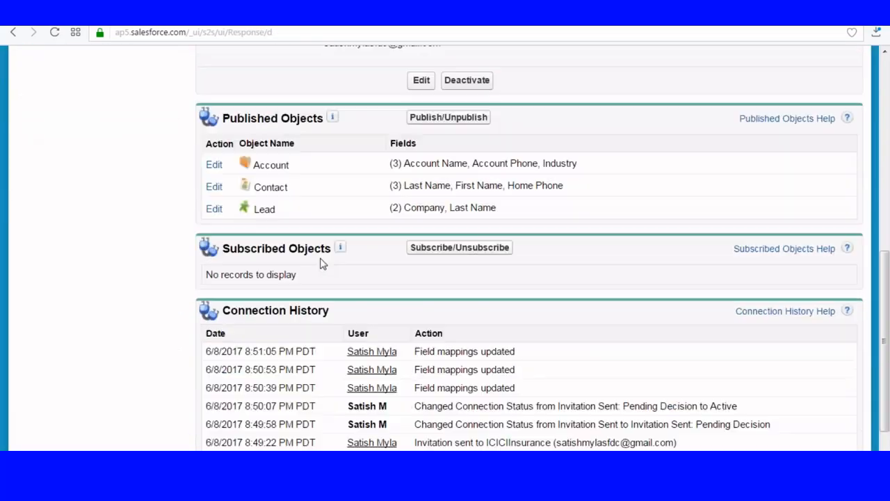
scroll(239, 174, down, 3)
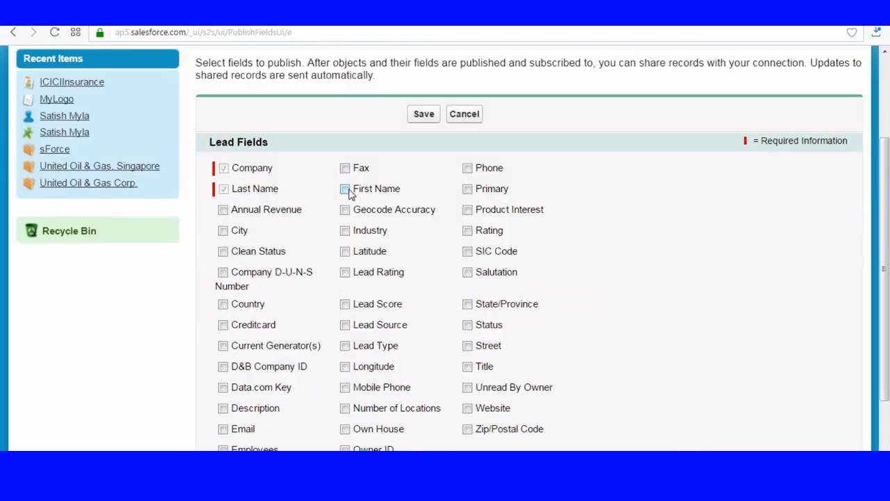
click(345, 188)
click(467, 168)
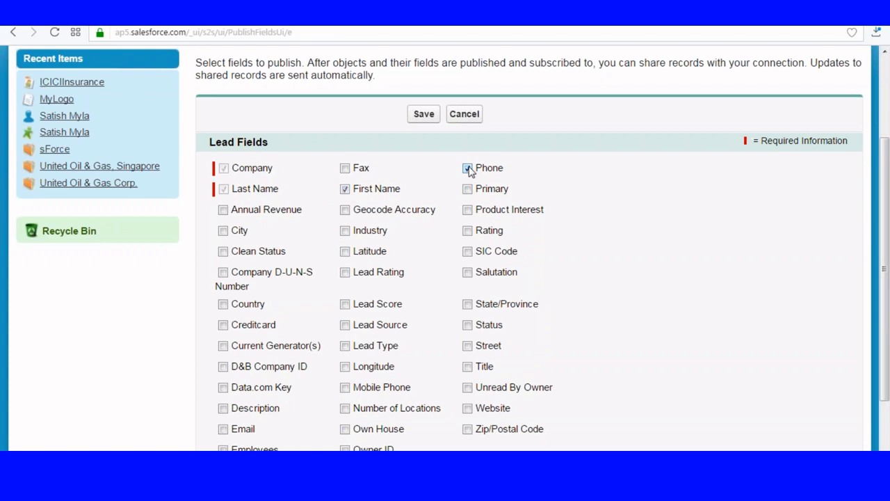
click(421, 113)
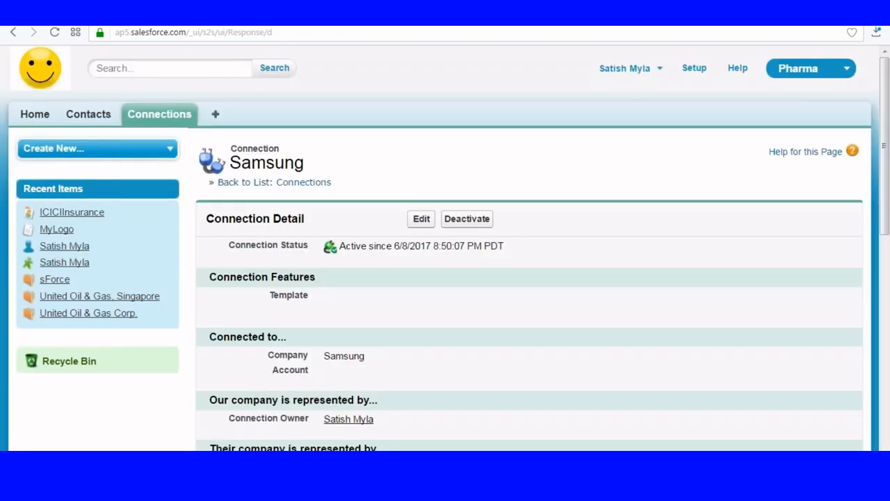
scroll(292, 251, down, 6)
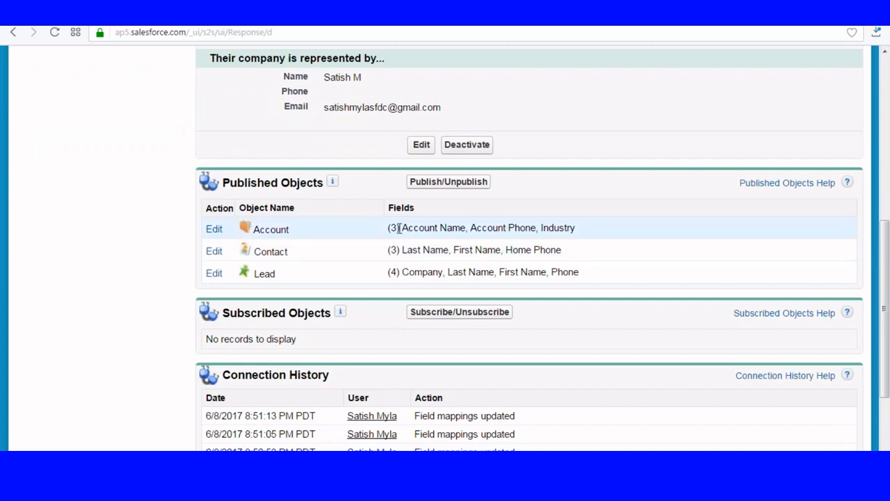
scroll(623, 351, up, 4)
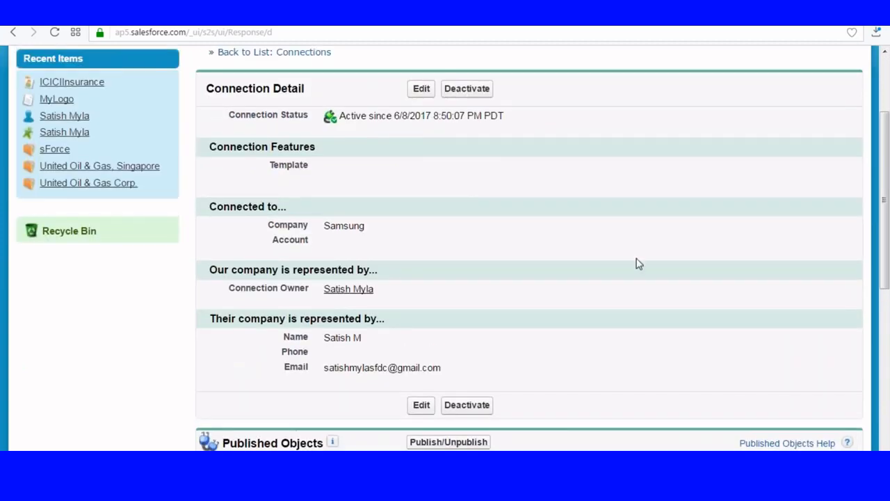
scroll(638, 264, up, 2)
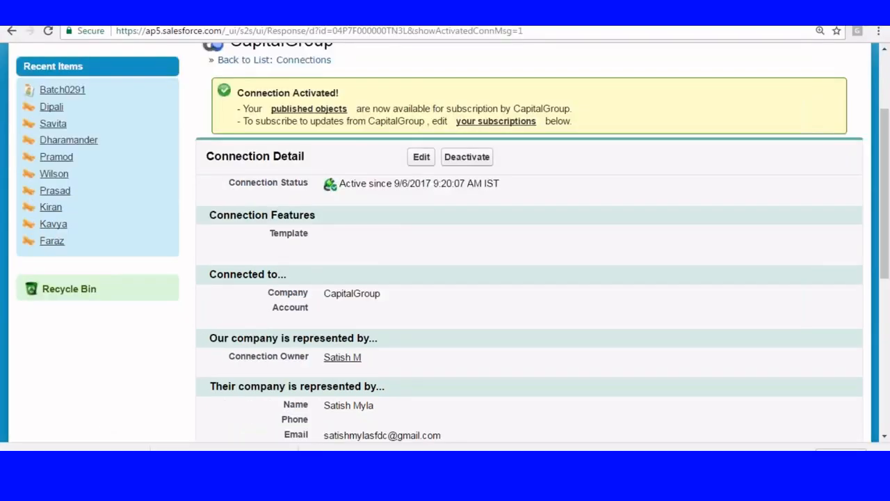
Map the subscribed Account, Contact and Lead objects to the local Account, Contact and Lead objects
scroll(529, 278, up, 2)
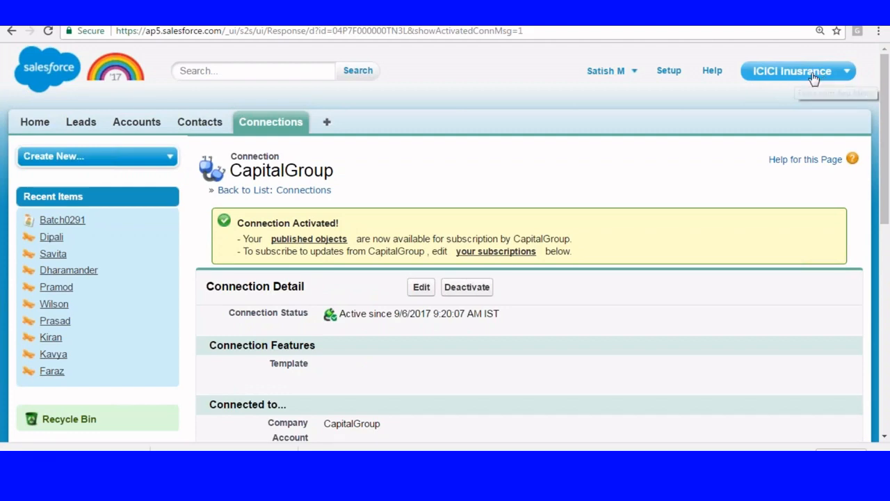
scroll(547, 177, down, 6)
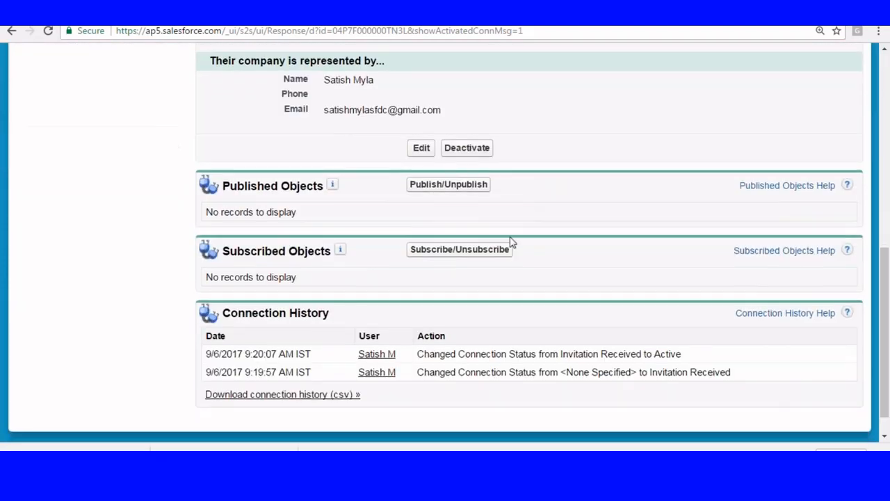
drag(219, 221, 325, 224)
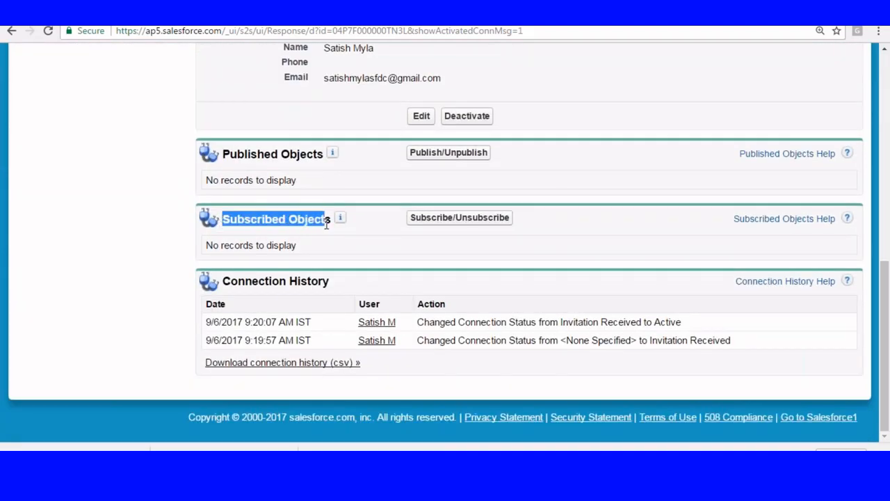
click(442, 218)
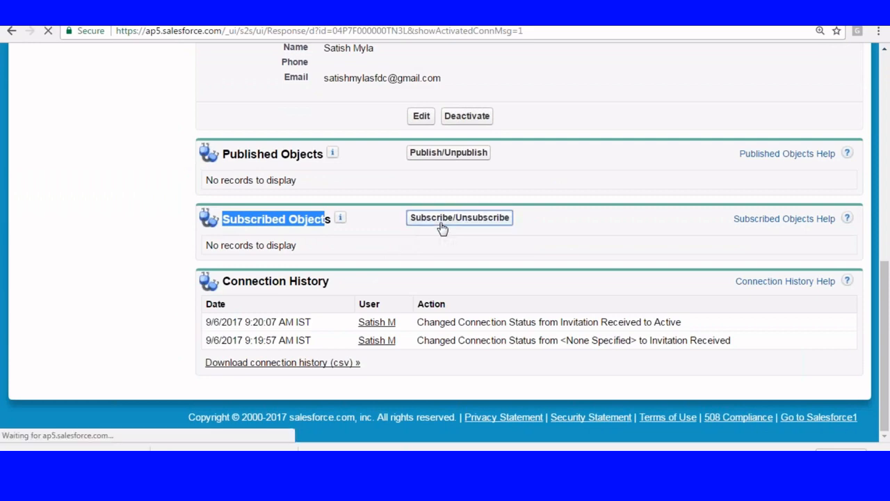
scroll(443, 230, down, 2)
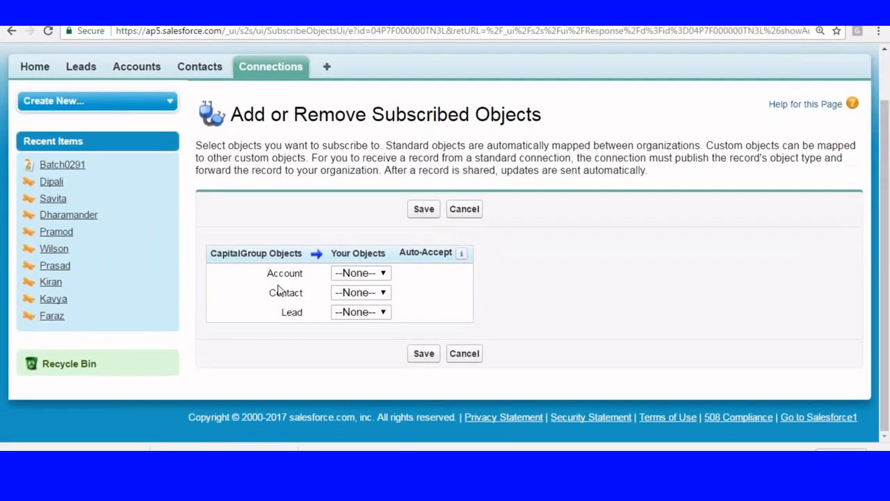
click(382, 275)
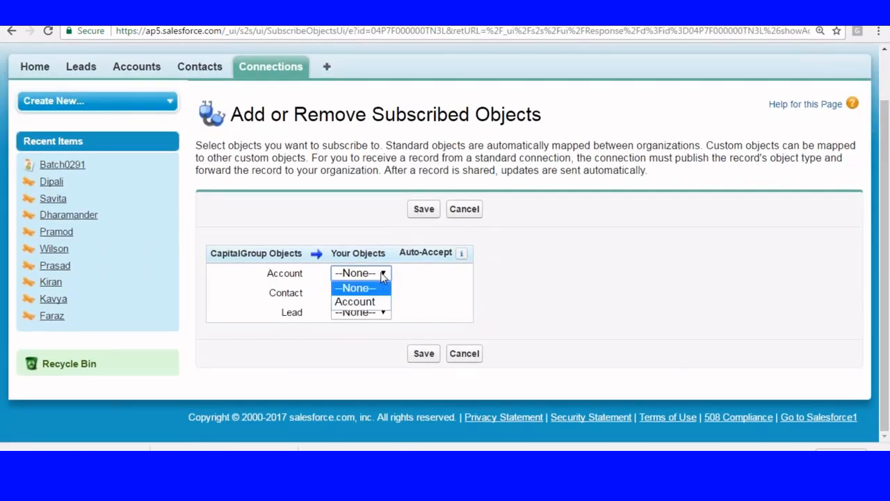
click(360, 304)
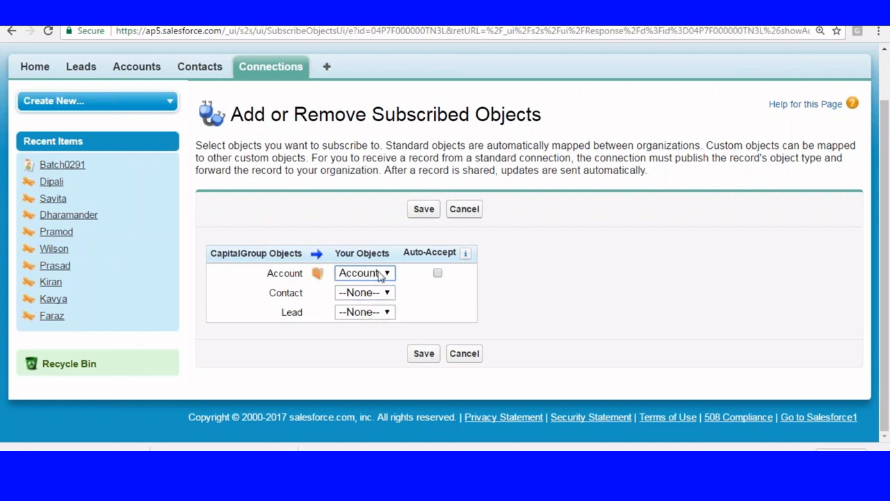
click(370, 293)
click(369, 325)
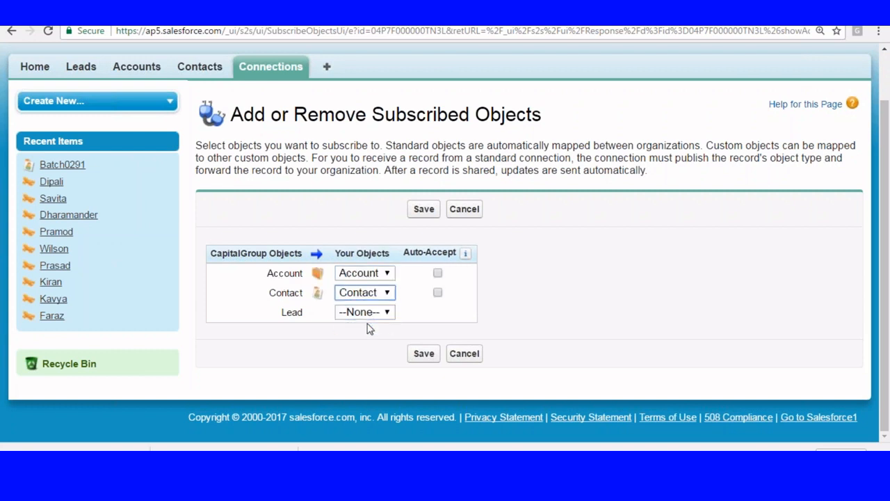
click(374, 313)
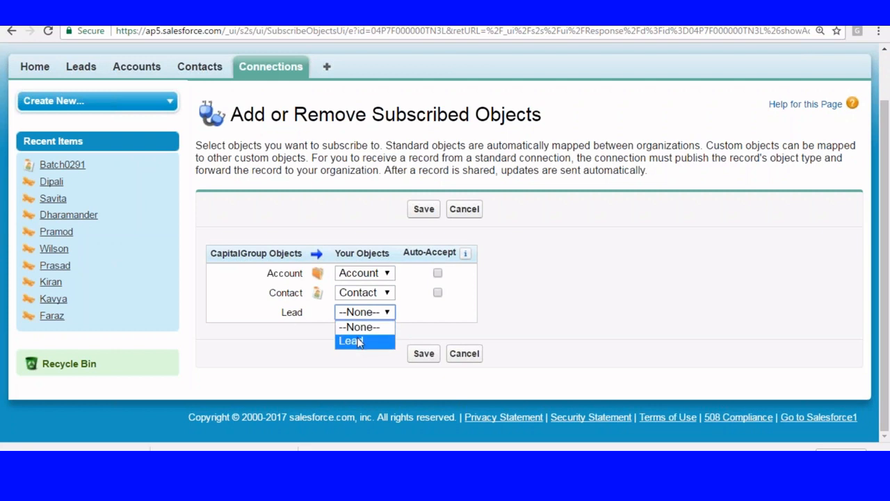
click(359, 341)
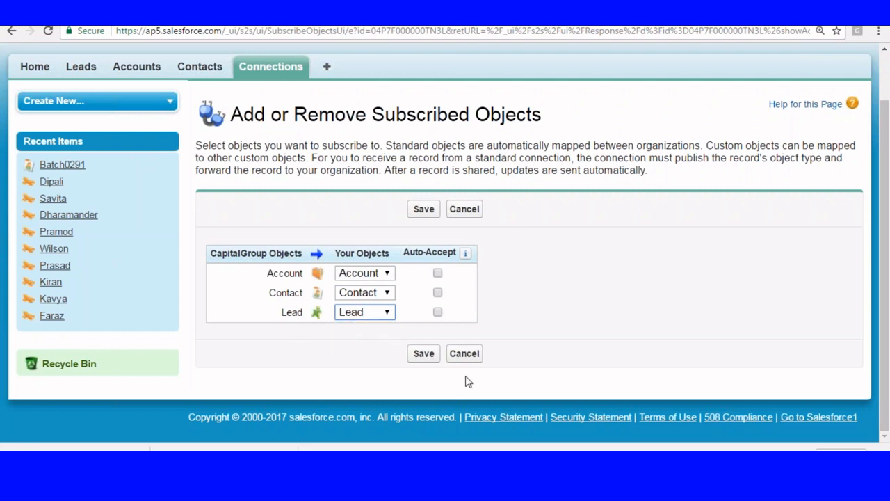
Auto-accept incoming Account and Contact records and save the subscriptions
click(438, 273)
click(437, 292)
click(424, 353)
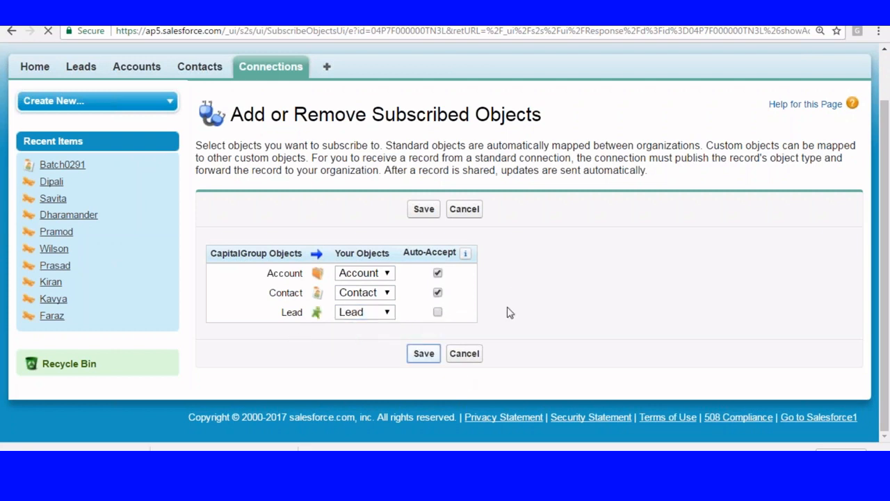
scroll(508, 313, down, 10)
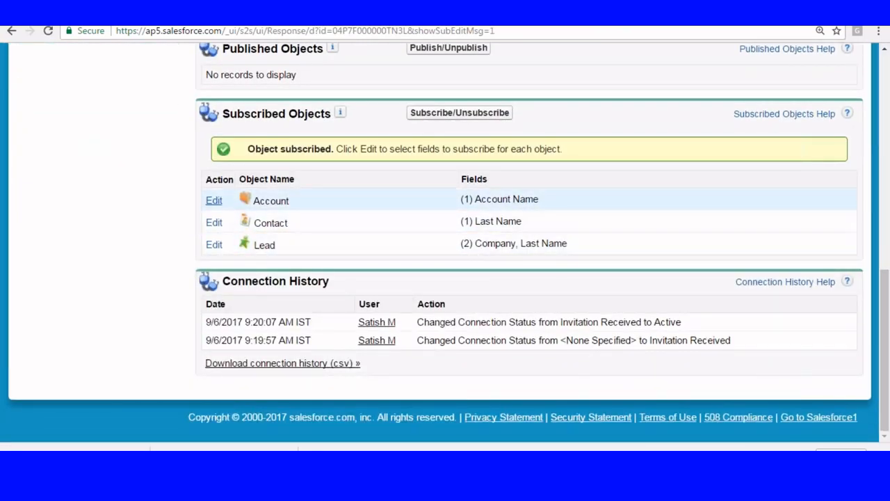
click(214, 201)
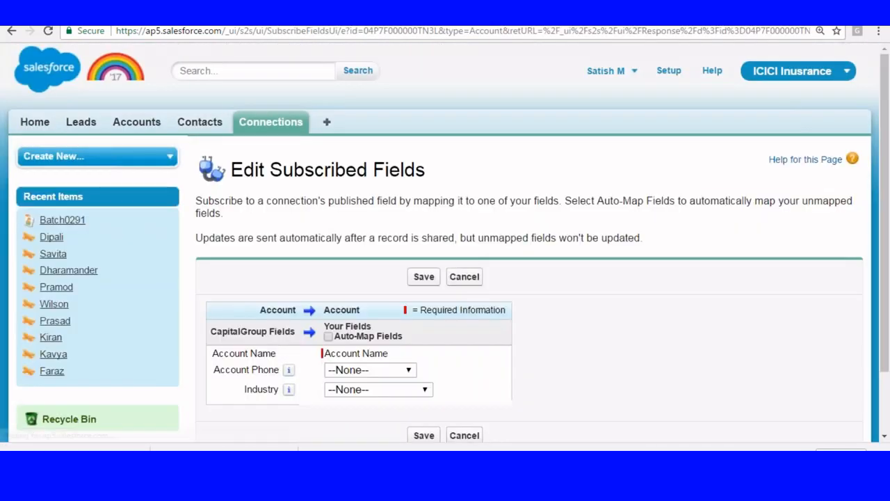
Auto-map the subscribed Account and Contact fields and save each mapping
scroll(445, 243, down, 2)
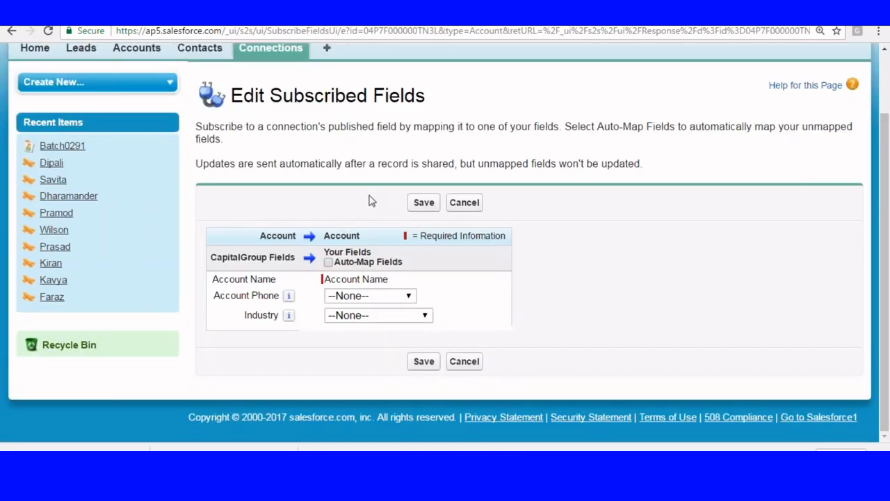
click(329, 263)
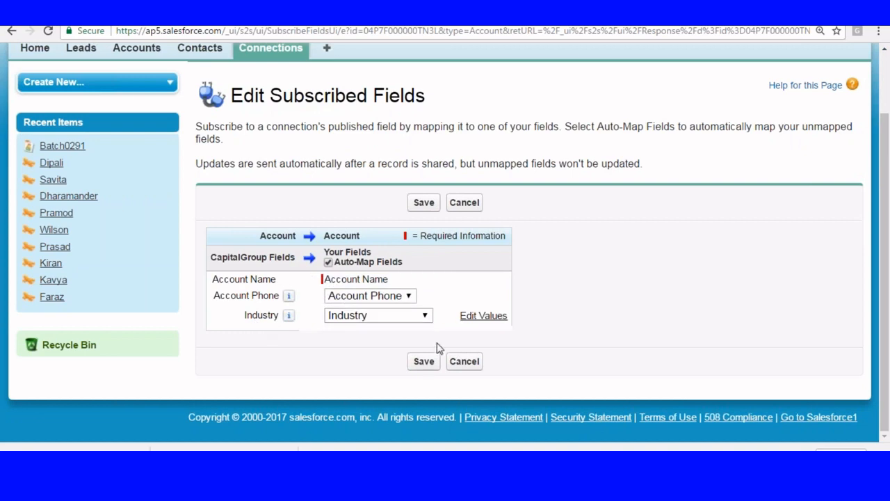
click(425, 362)
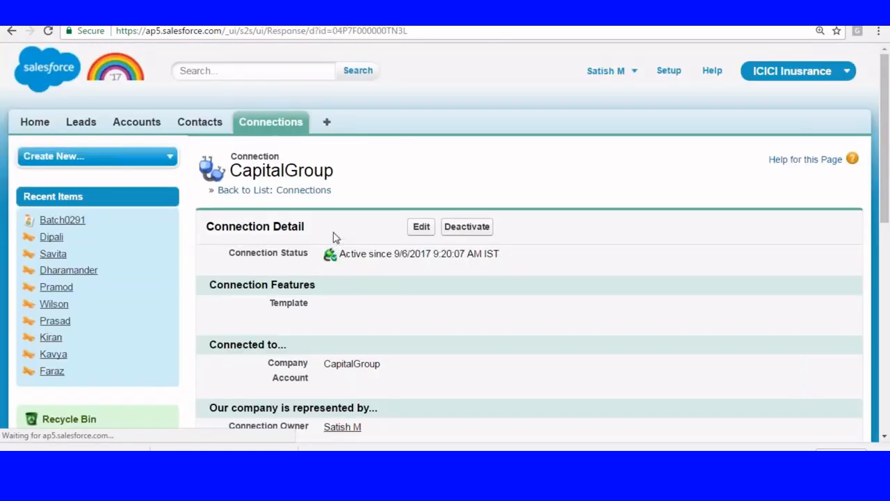
scroll(334, 237, down, 1)
scroll(335, 237, down, 6)
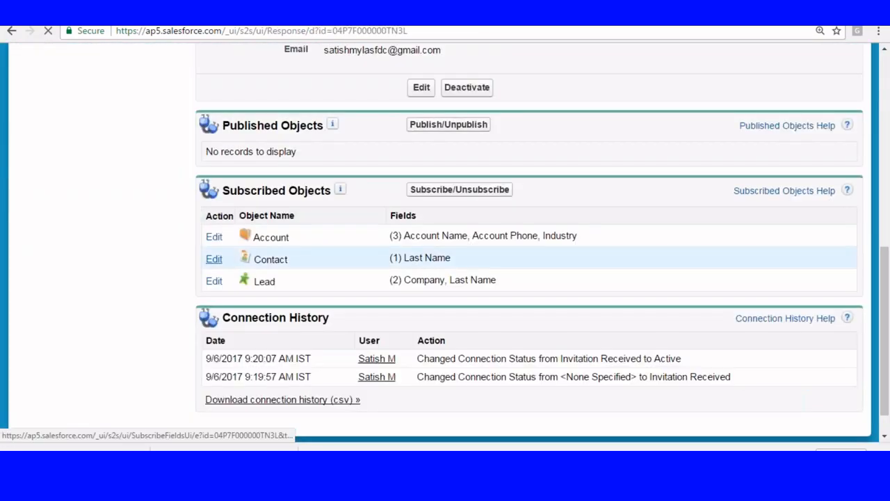
scroll(453, 202, down, 1)
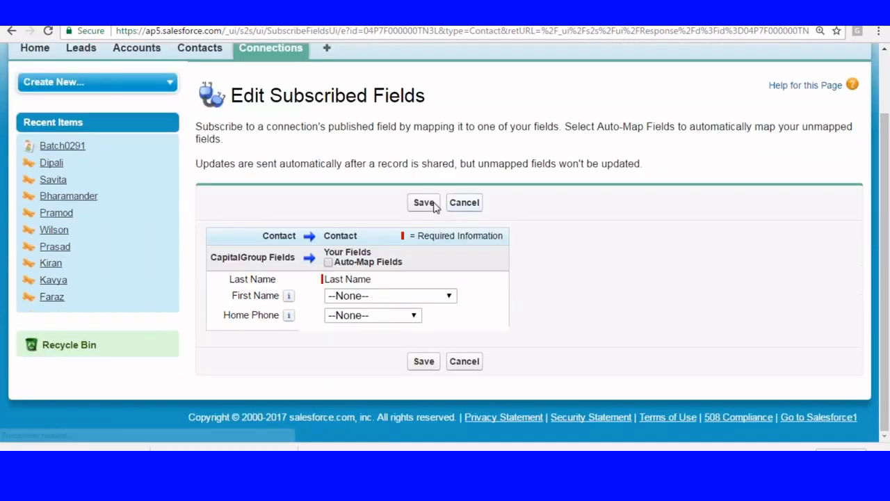
click(328, 262)
click(420, 361)
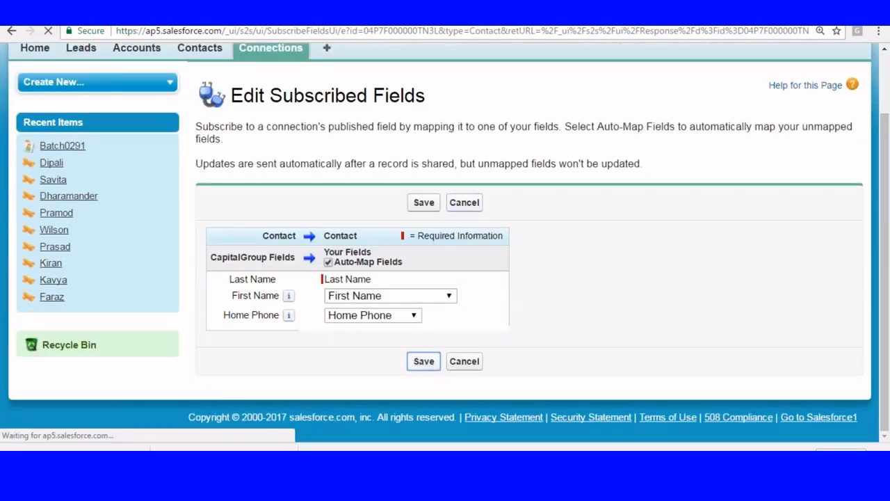
Auto-map the subscribed Lead fields and save the mapping
scroll(310, 197, down, 8)
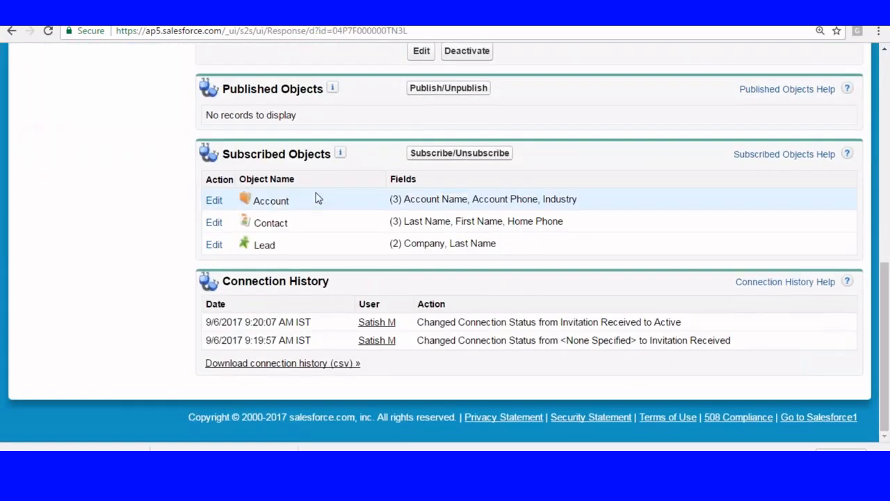
click(214, 244)
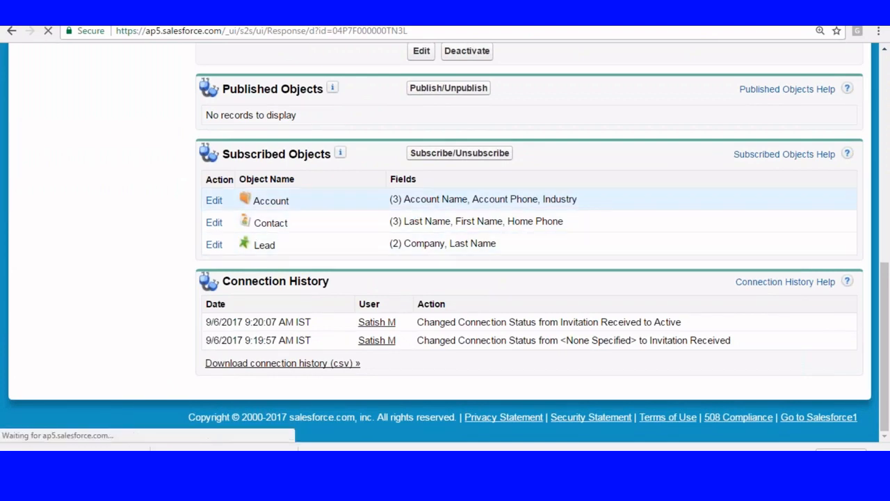
scroll(348, 256, down, 3)
click(329, 248)
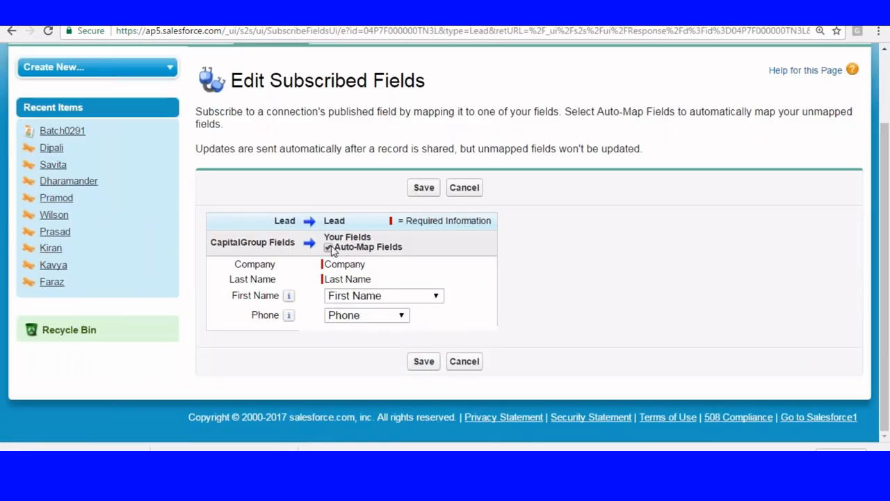
click(425, 361)
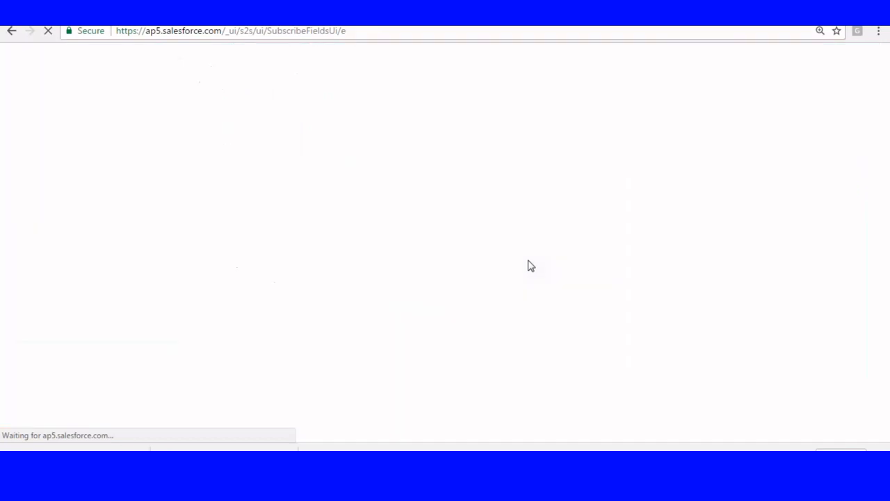
Start a new contact, entering the first name and choosing the Mr. salutation
scroll(529, 266, down, 2)
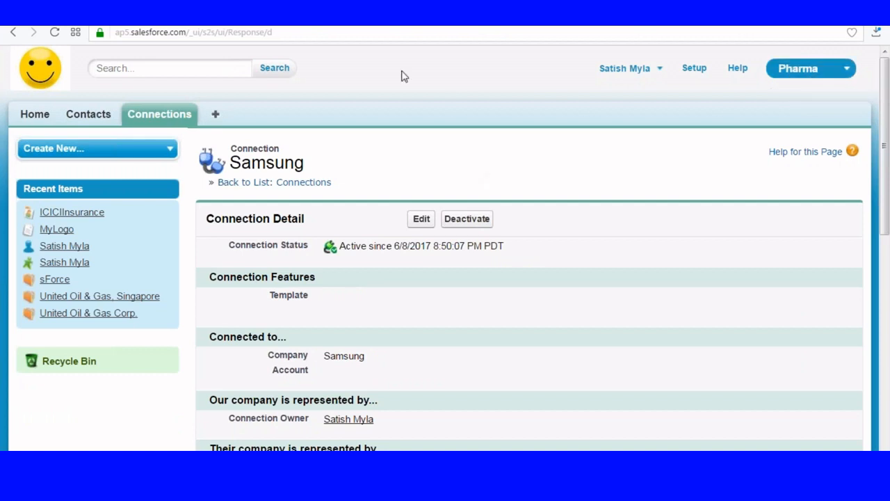
click(88, 117)
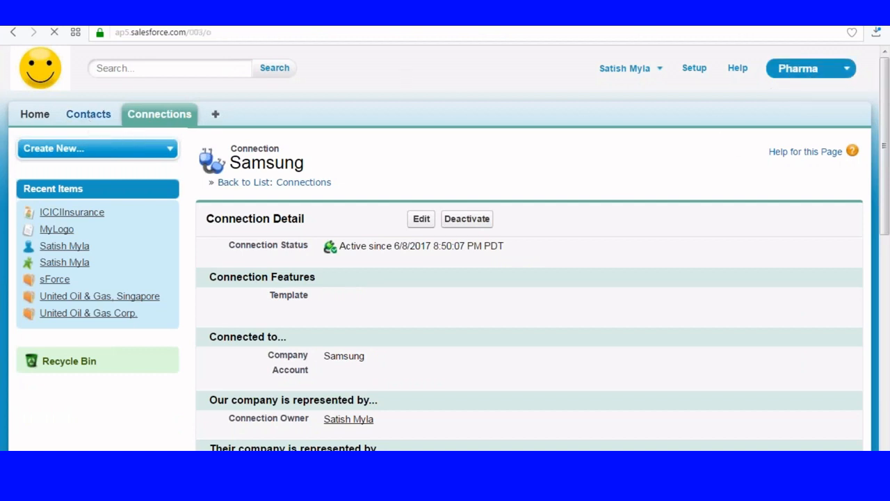
click(417, 236)
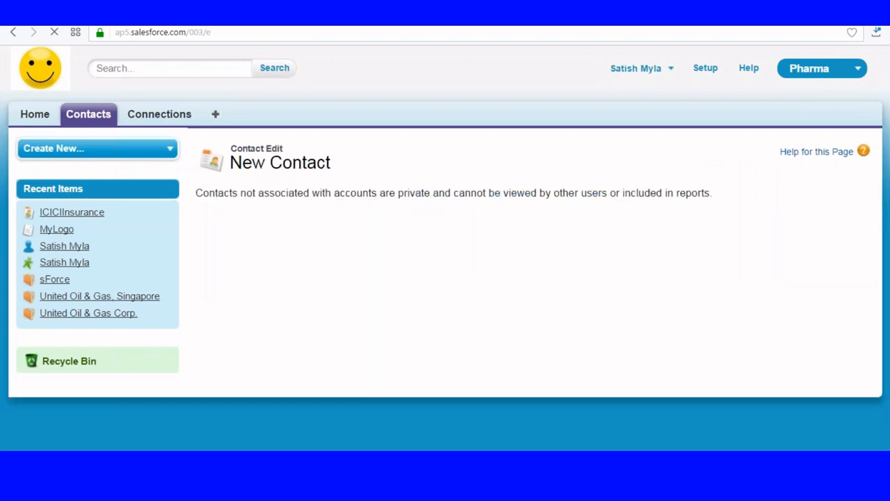
scroll(410, 232, down, 1)
click(411, 231)
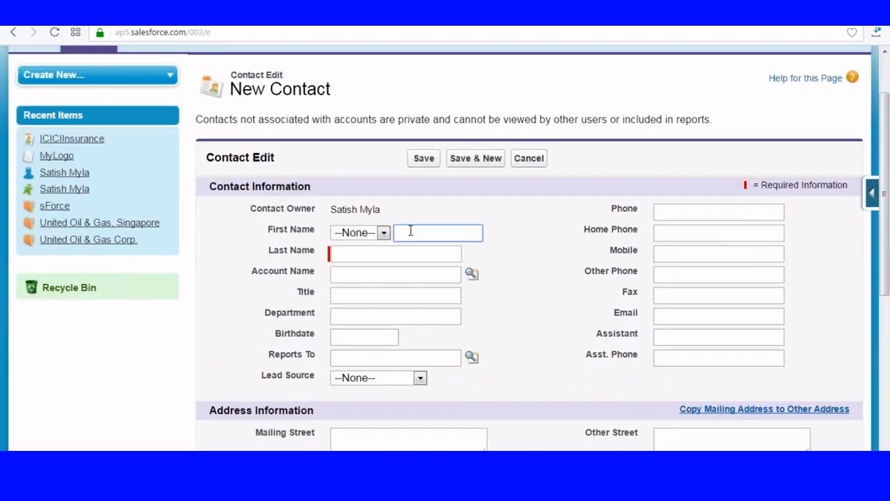
click(362, 233)
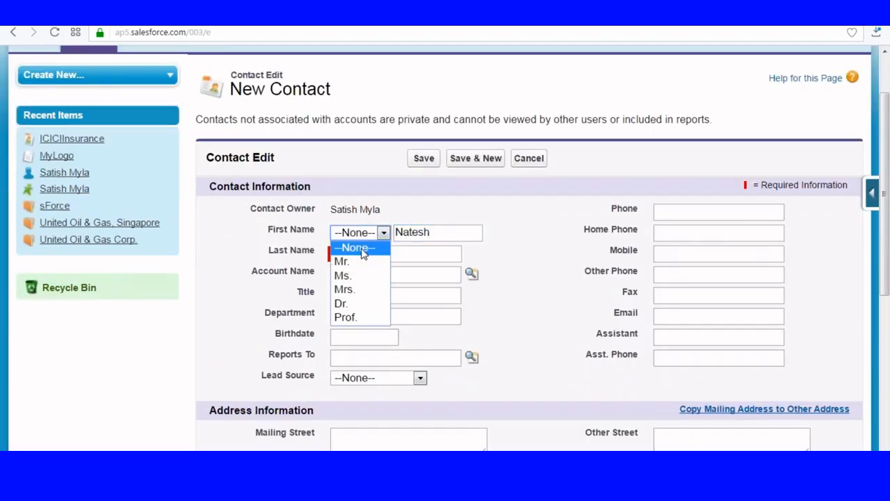
click(356, 249)
click(384, 233)
click(346, 259)
Fill in the last name, title Test1, phone and home phone, and save the contact
click(347, 259)
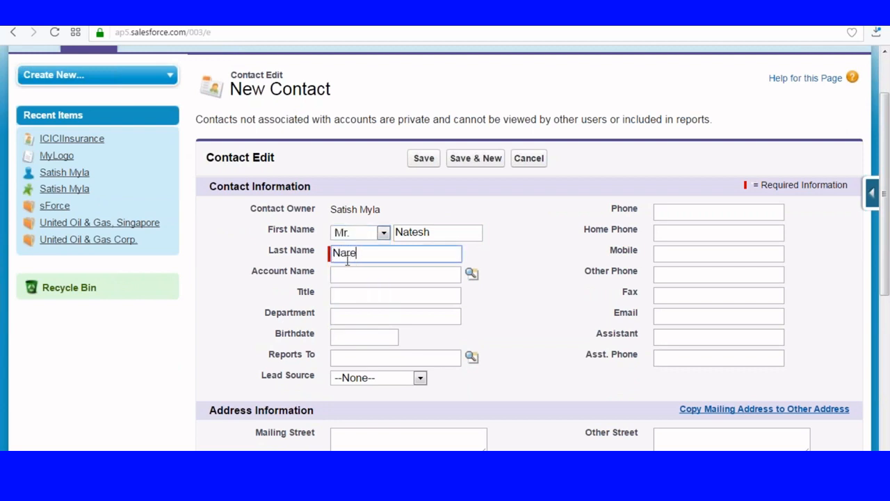
scroll(347, 259, up, 1)
scroll(401, 290, down, 1)
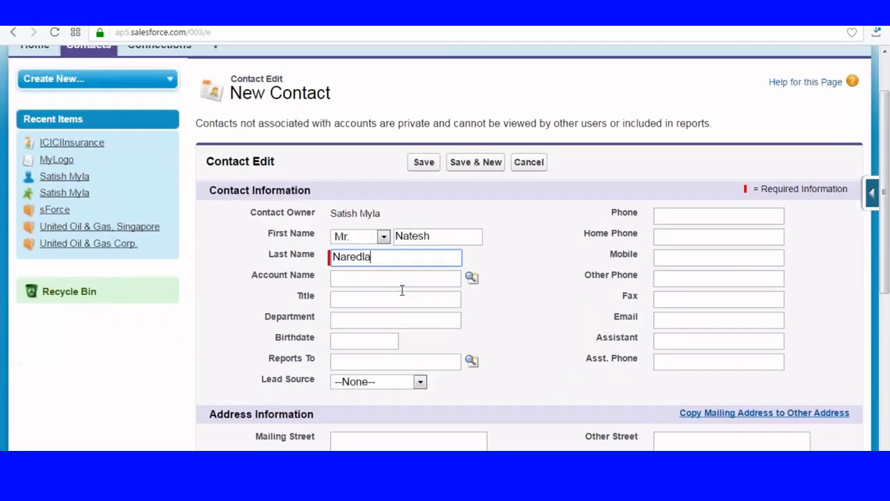
click(354, 293)
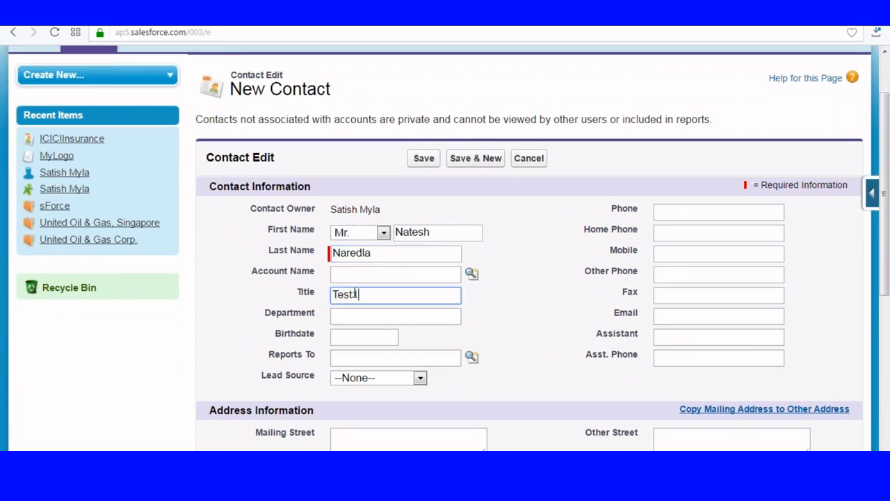
click(685, 212)
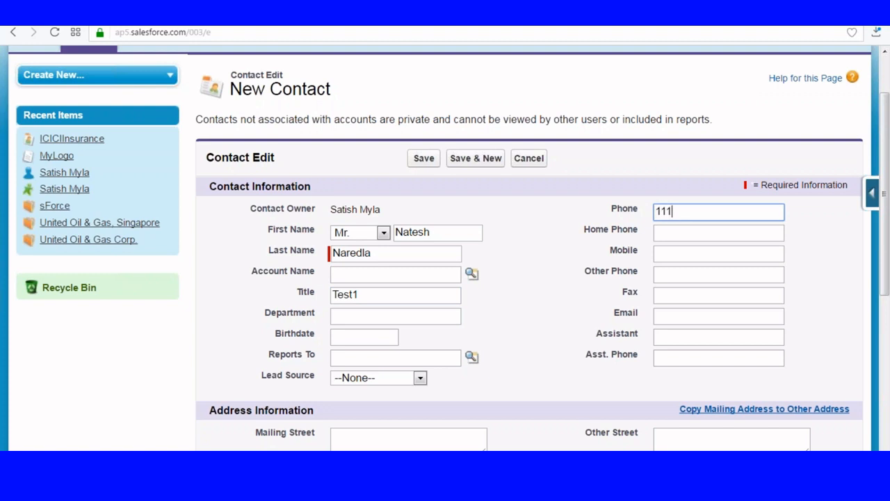
click(676, 232)
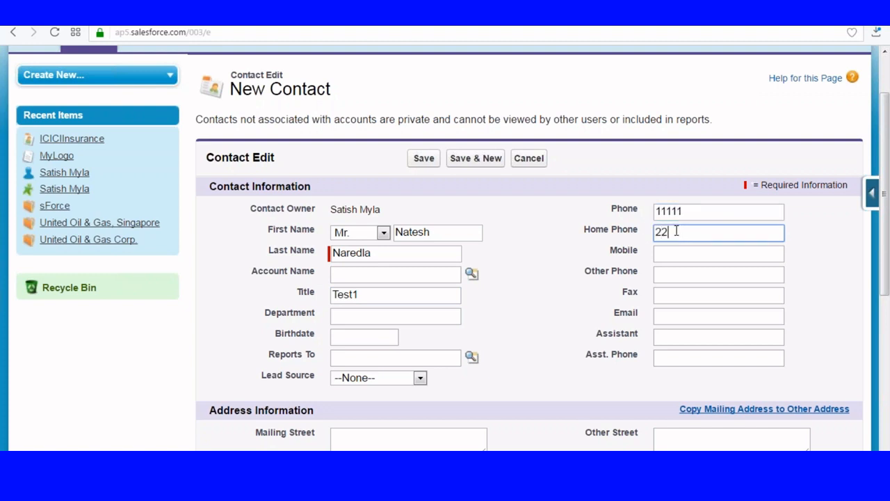
scroll(546, 321, down, 1)
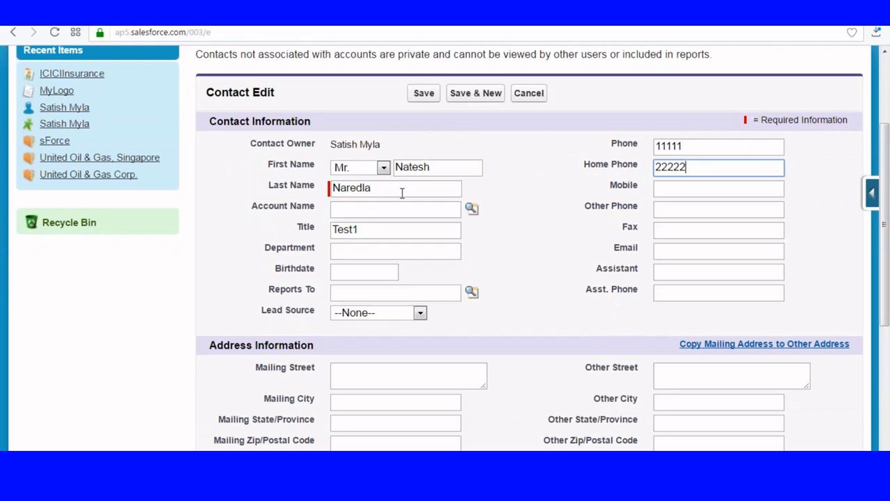
click(423, 93)
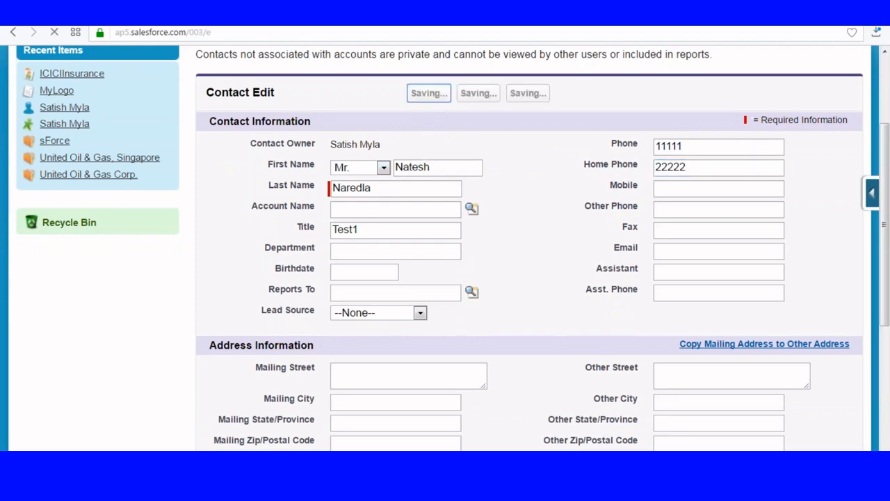
scroll(431, 167, down, 4)
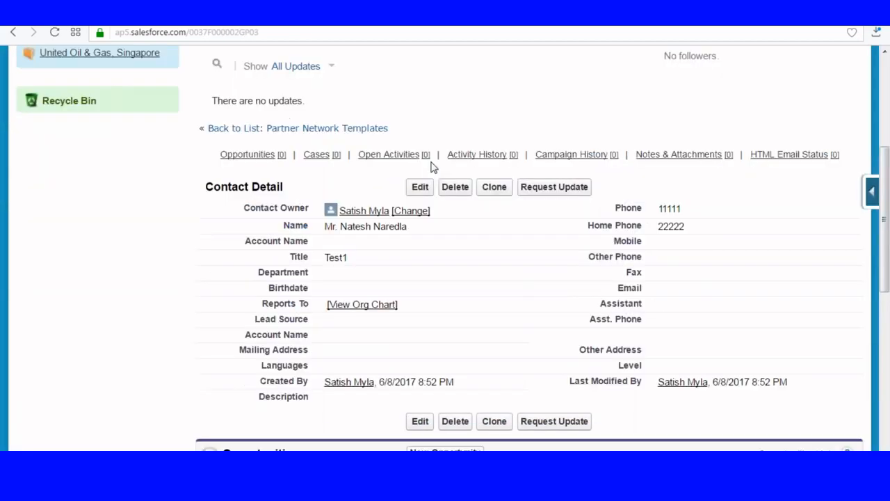
scroll(306, 184, down, 7)
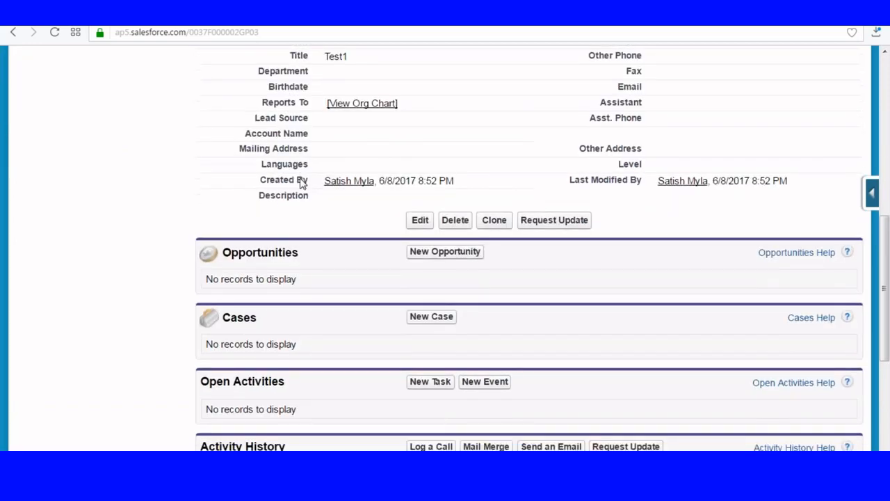
scroll(301, 183, up, 15)
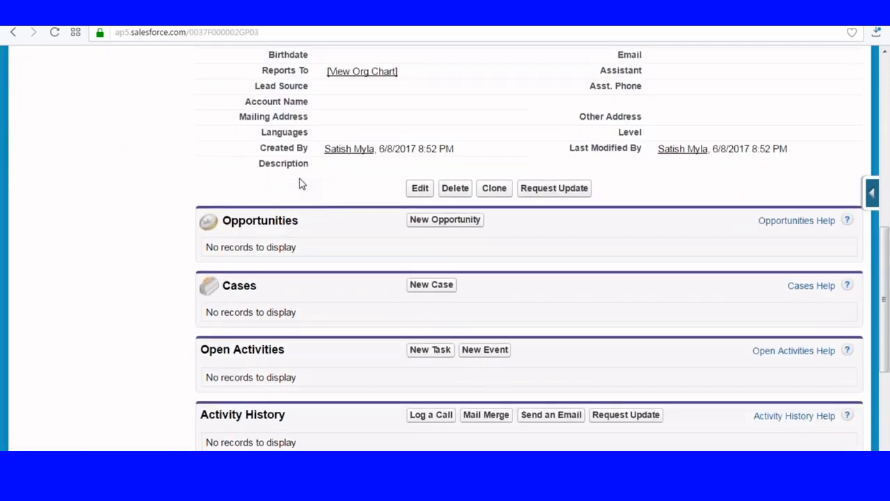
scroll(300, 183, down, 2)
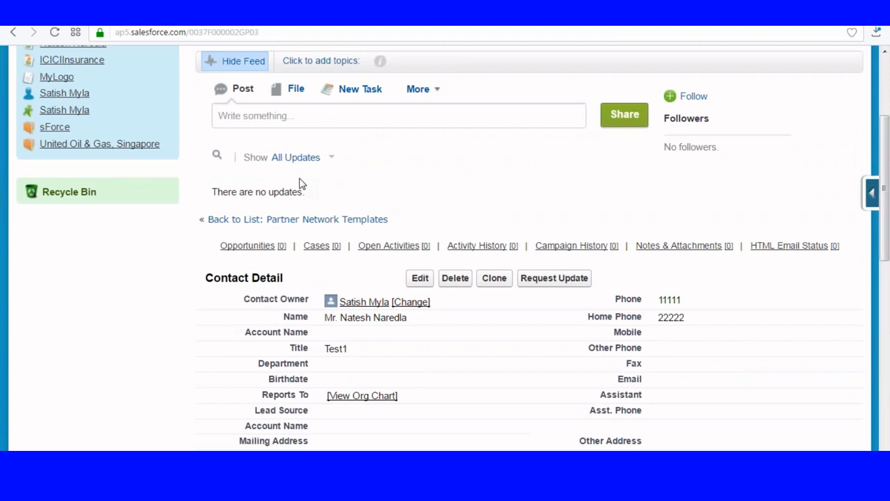
scroll(544, 199, up, 3)
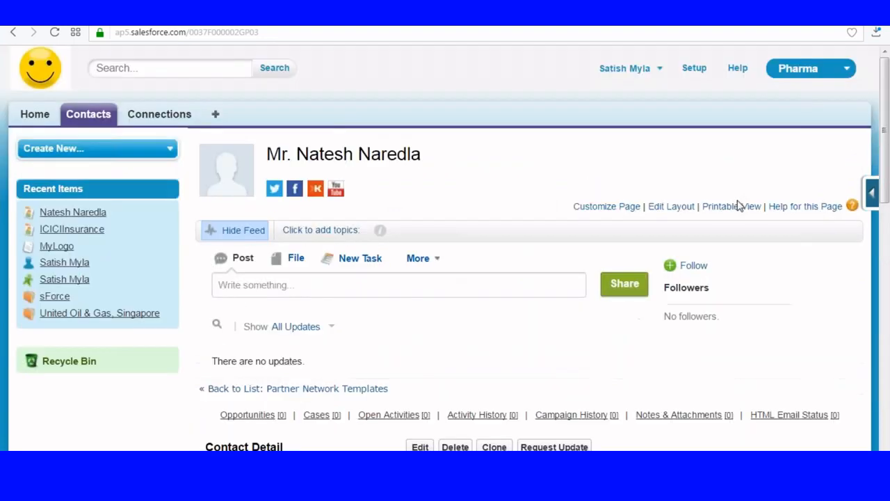
Put External Sharing at the top of the contact layout's related lists, saving over user customizations
click(672, 208)
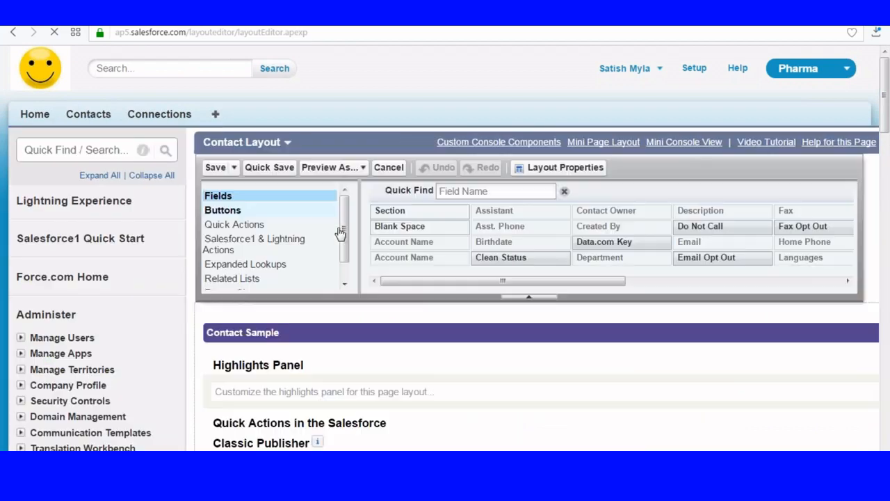
click(243, 278)
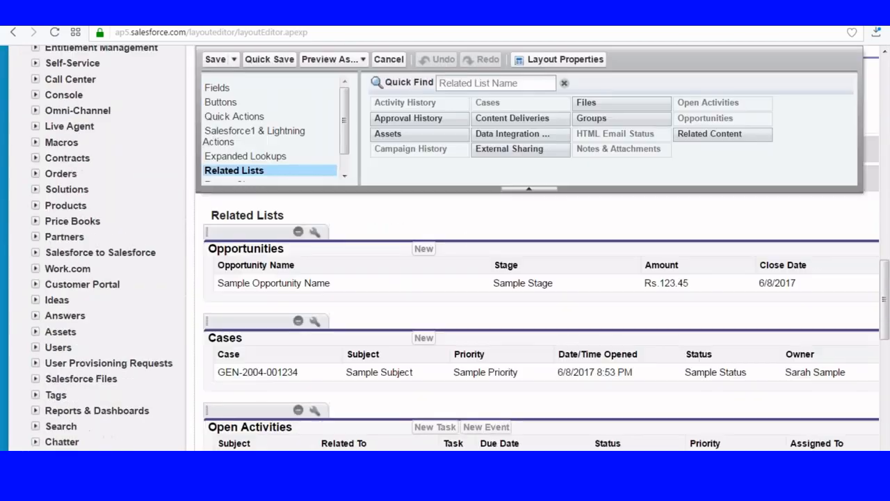
scroll(466, 240, down, 3)
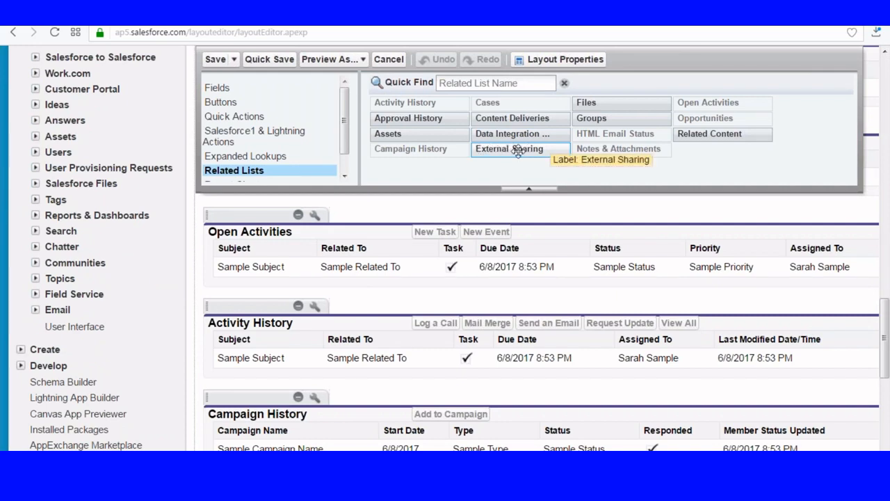
drag(519, 152, 258, 209)
click(214, 60)
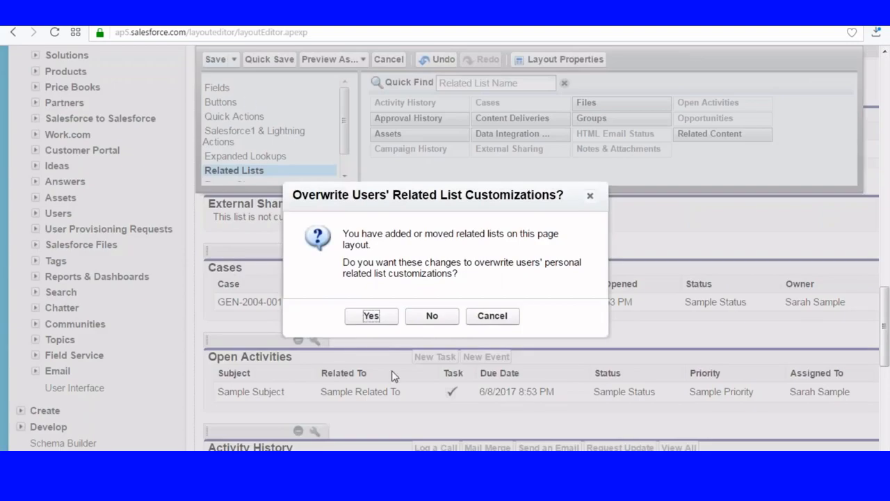
key(Return)
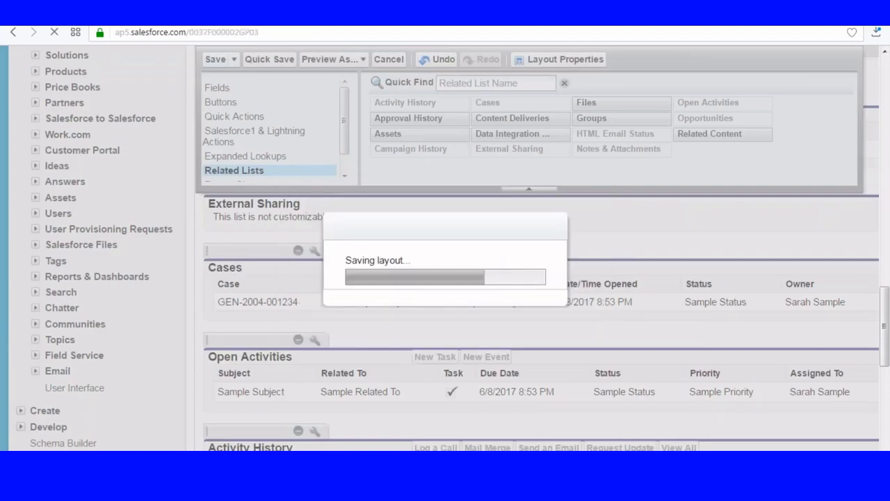
scroll(368, 322, down, 10)
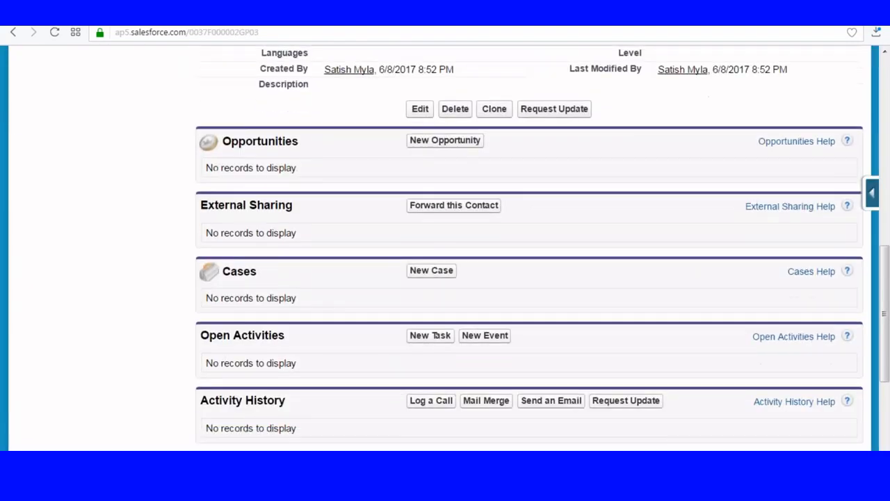
Forward this contact to the Samsung connection
scroll(270, 151, down, 1)
scroll(270, 151, up, 2)
drag(207, 139, 272, 141)
click(461, 142)
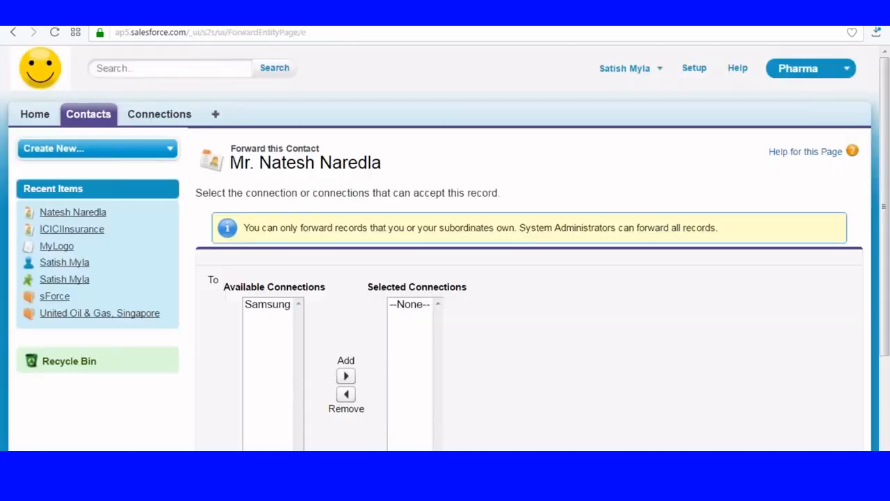
scroll(245, 169, down, 2)
click(258, 154)
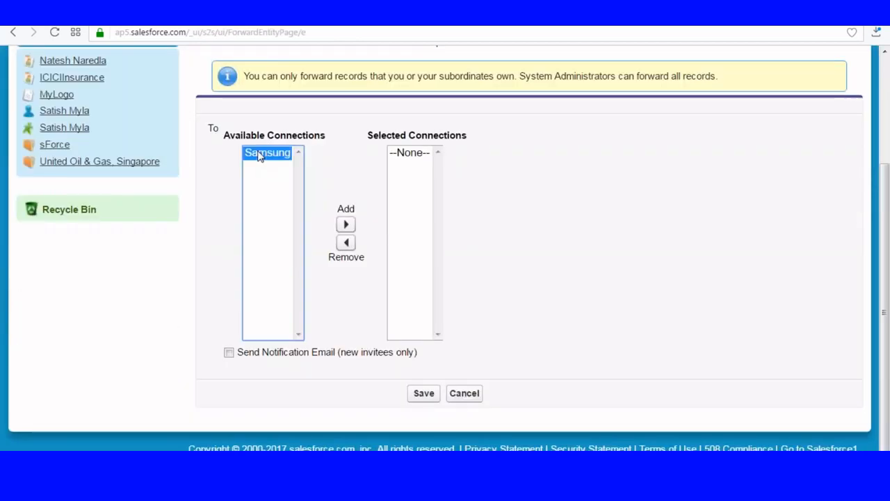
click(346, 224)
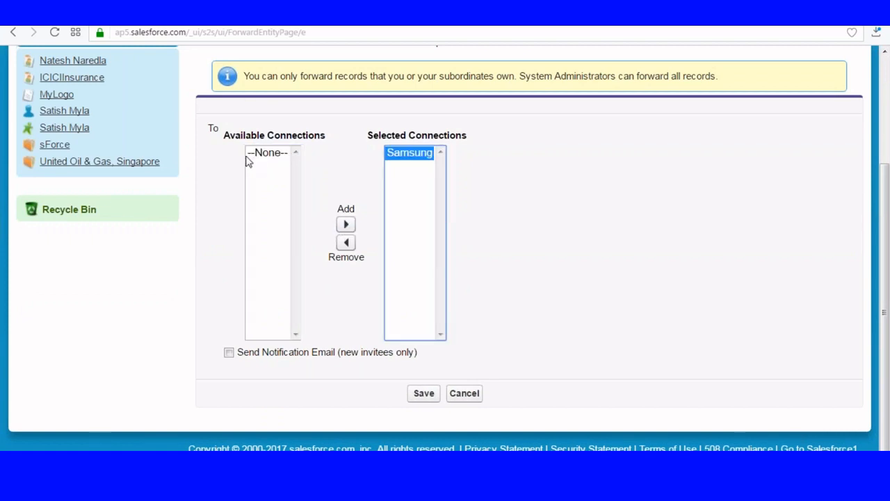
click(424, 395)
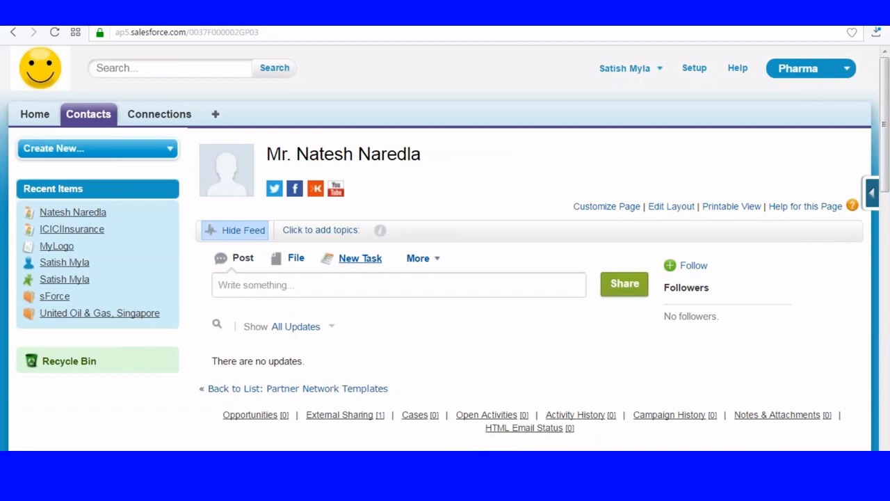
scroll(498, 304, down, 2)
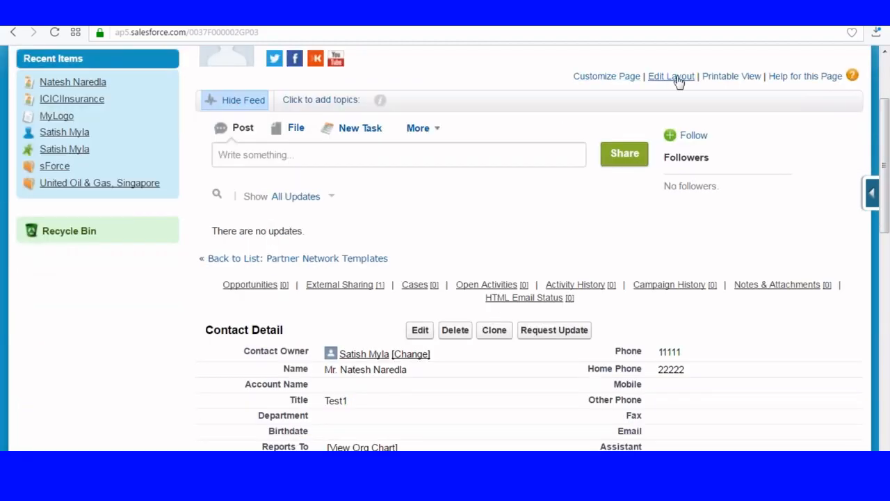
scroll(427, 193, down, 10)
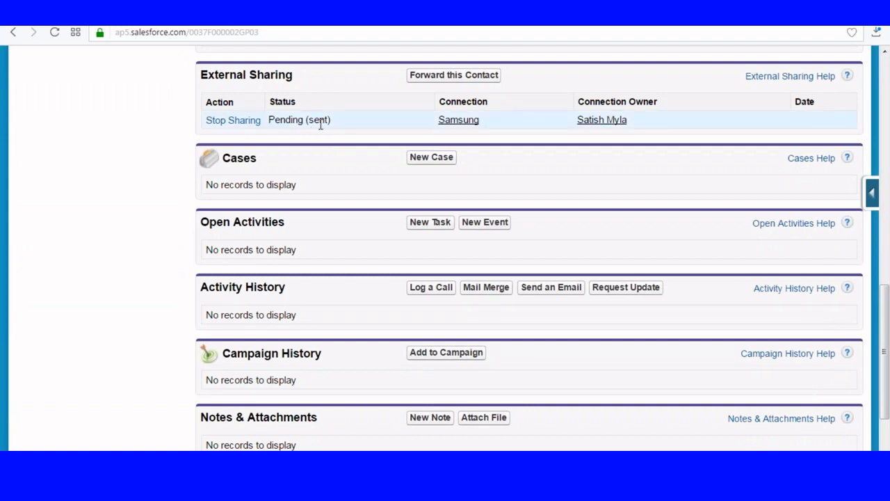
double_click(272, 117)
scroll(388, 227, up, 2)
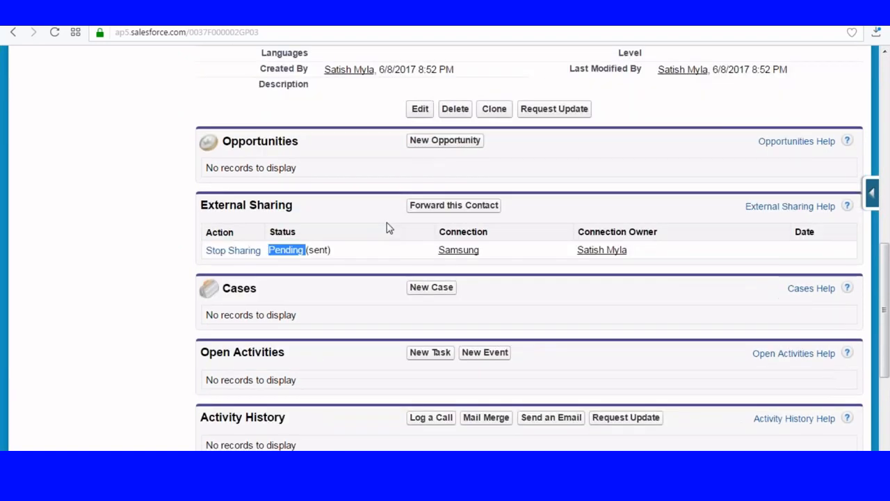
scroll(387, 227, up, 3)
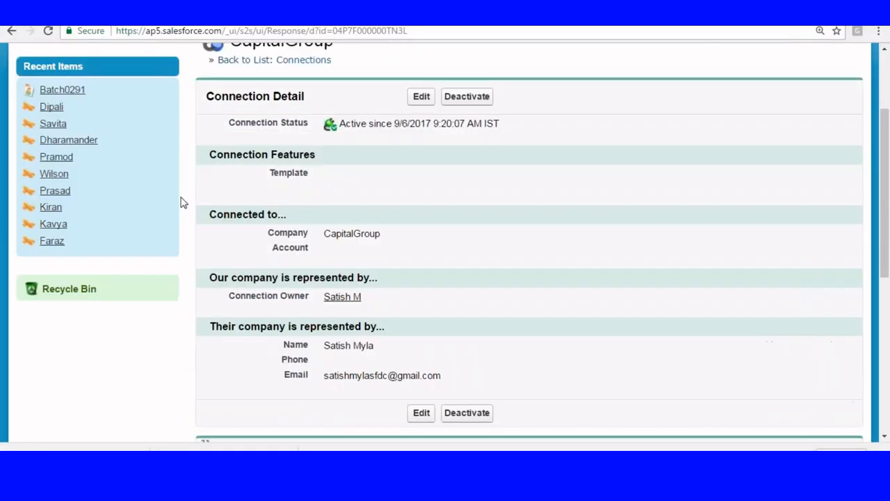
scroll(181, 201, up, 3)
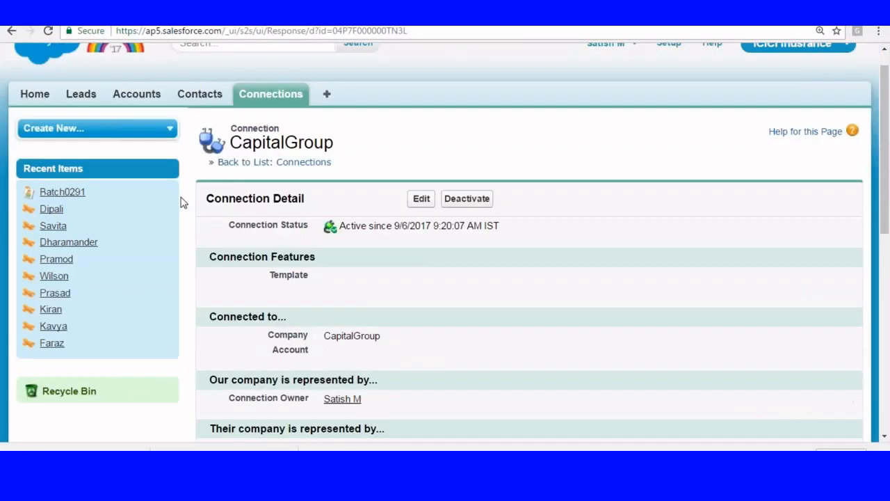
Open the Leads home page
right_click(86, 125)
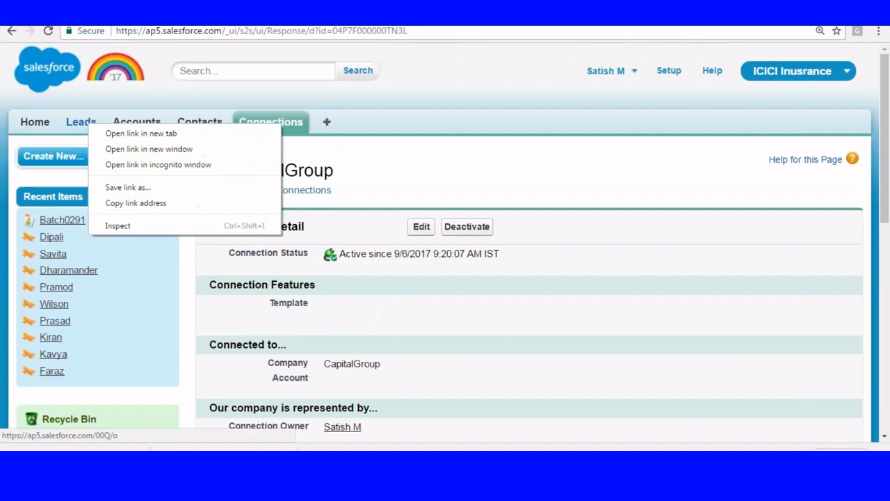
click(104, 131)
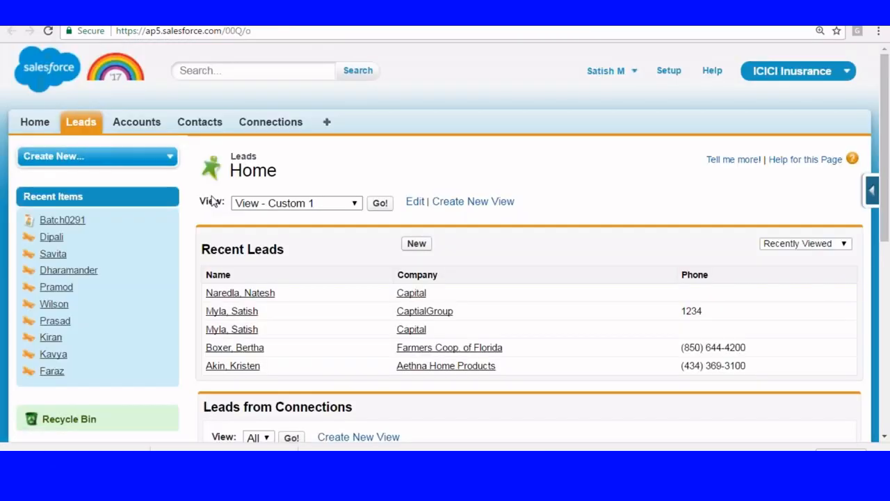
scroll(445, 243, down, 5)
scroll(445, 244, up, 5)
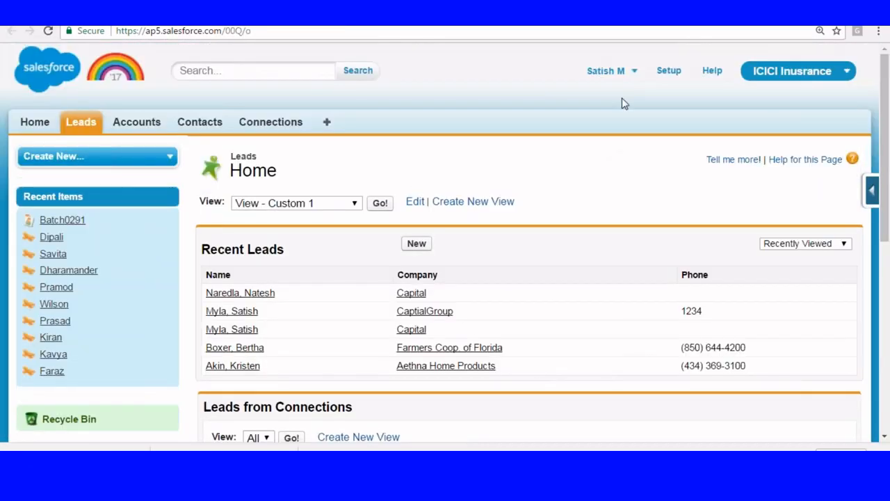
Go to Setup > Customize > Leads > Validation Rules, opening the FirstName rule then cancelling
click(672, 72)
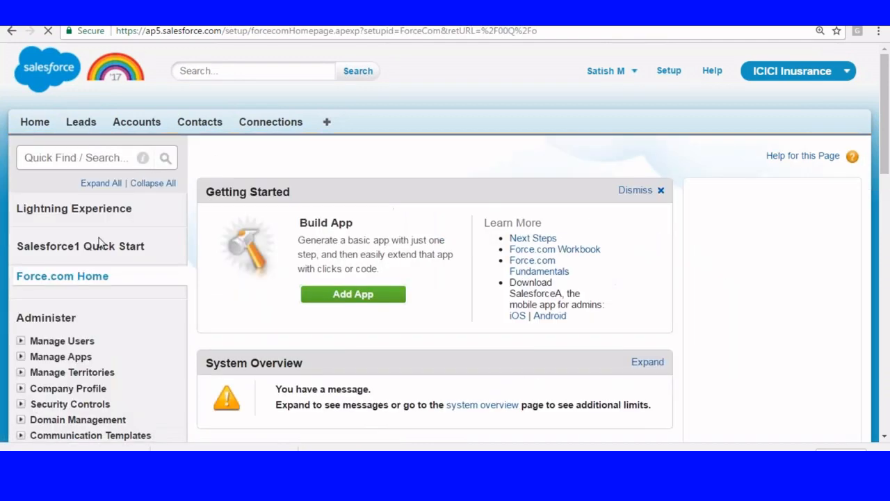
scroll(99, 241, down, 7)
click(21, 200)
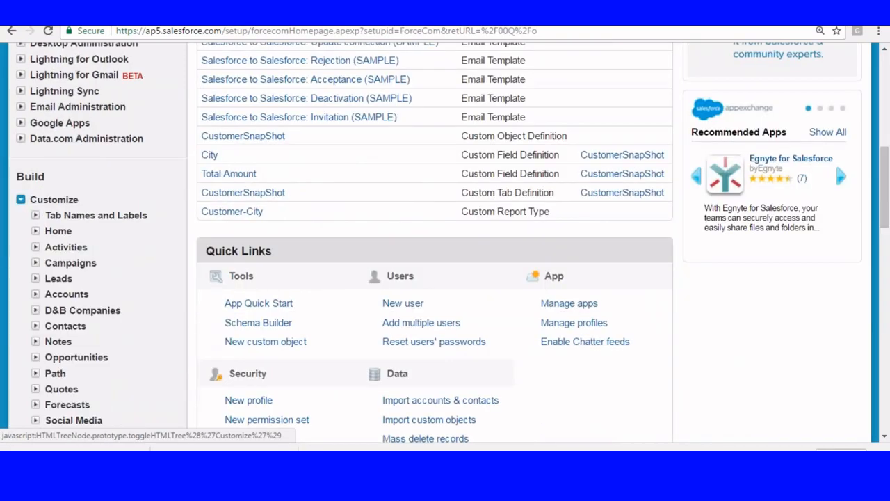
click(35, 278)
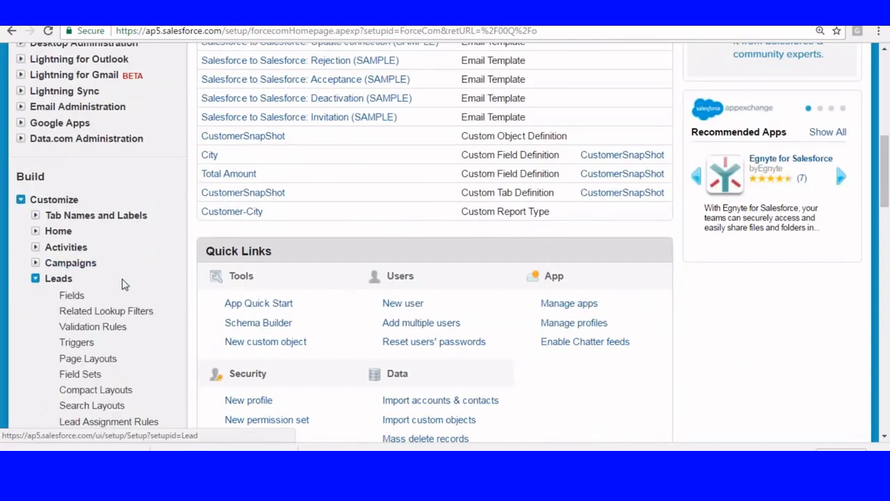
click(78, 328)
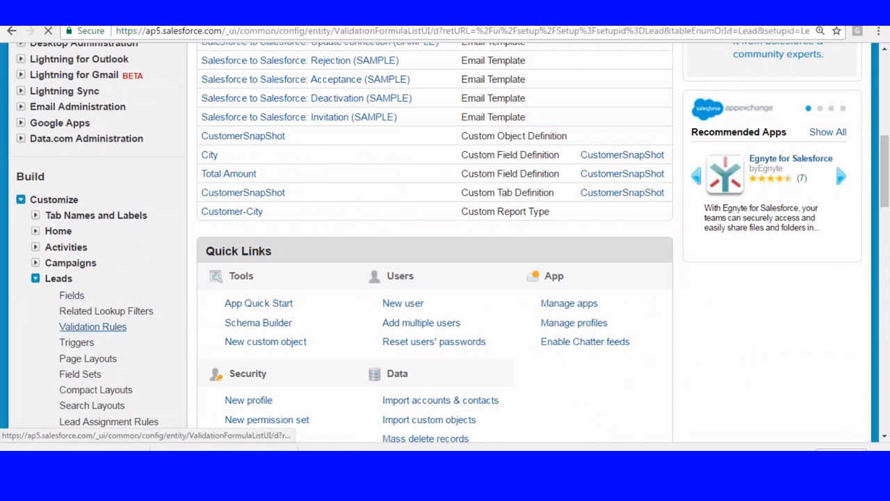
scroll(288, 185, down, 4)
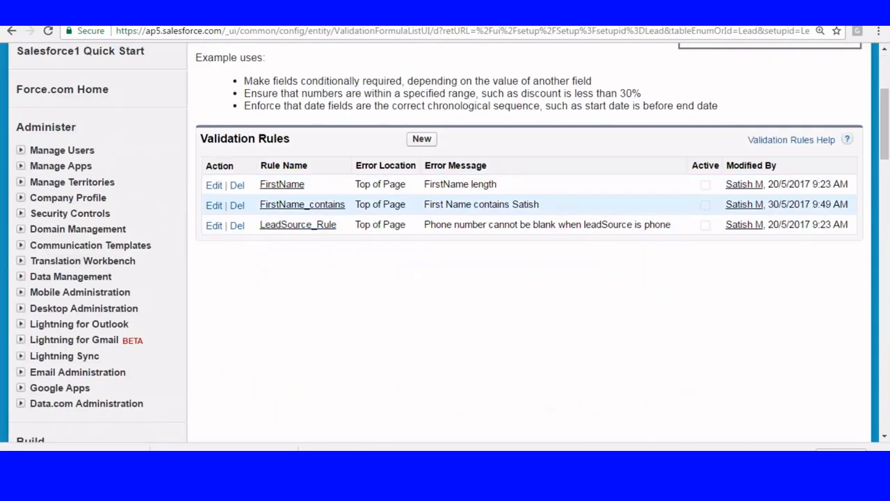
click(212, 187)
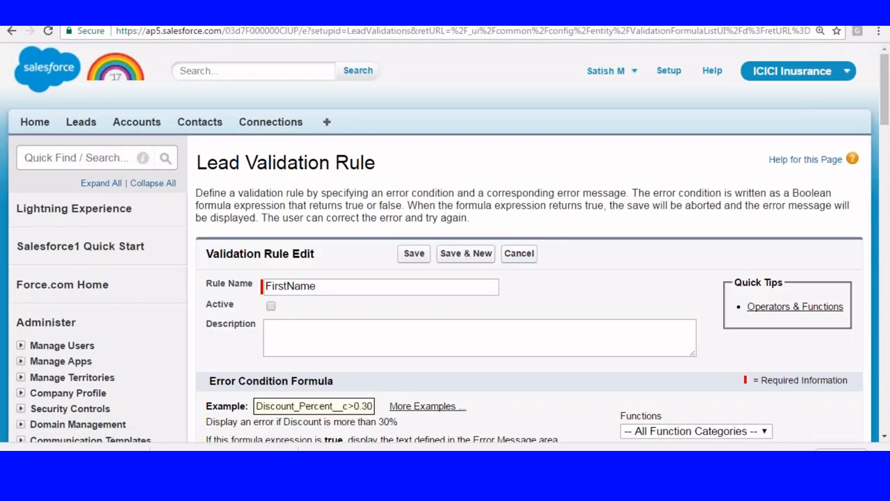
click(512, 258)
scroll(636, 242, down, 3)
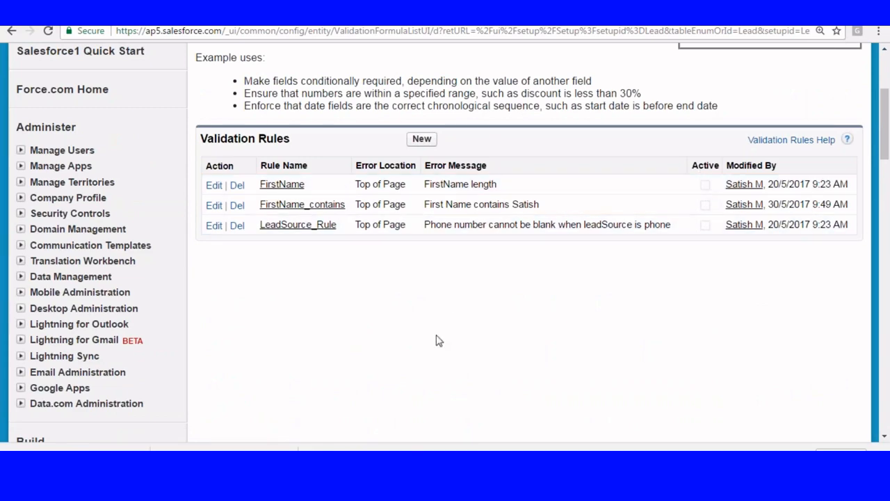
scroll(437, 340, up, 2)
scroll(446, 244, up, 1)
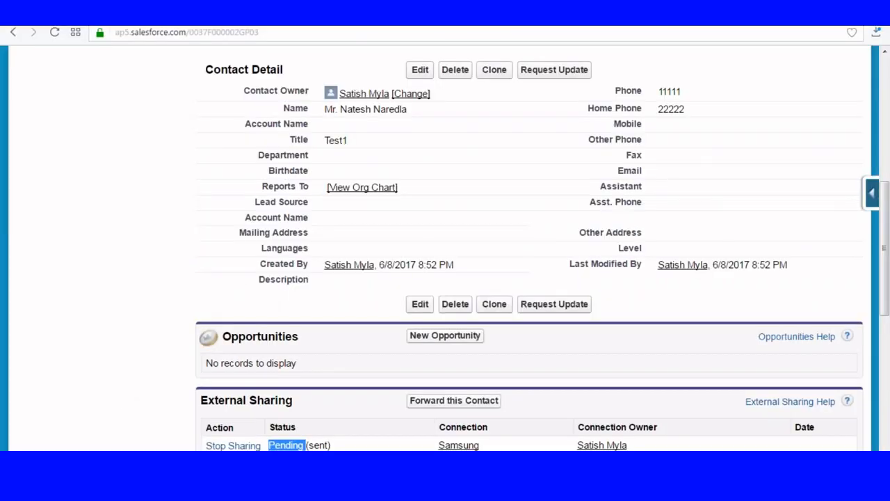
Reload the contact record page and scroll to its External Sharing list
scroll(151, 373, up, 5)
click(290, 32)
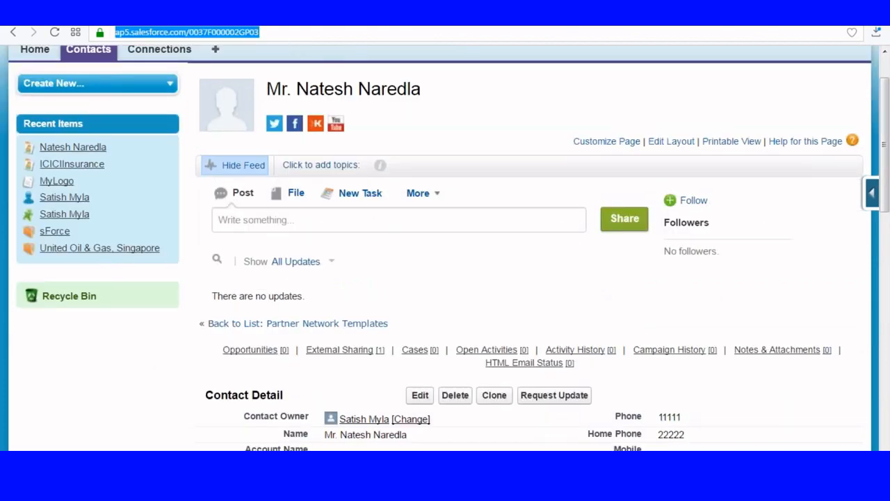
key(Return)
scroll(295, 284, down, 8)
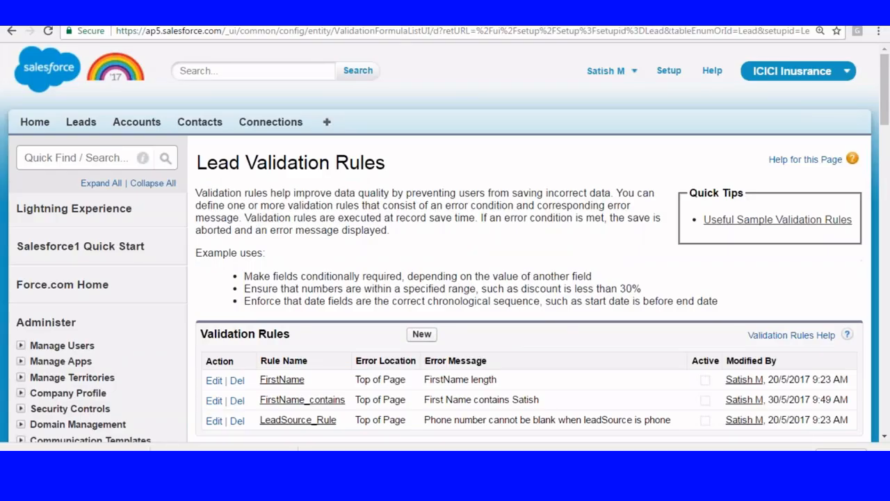
Show the All view of Leads from Connections, which has no incoming records yet
click(80, 121)
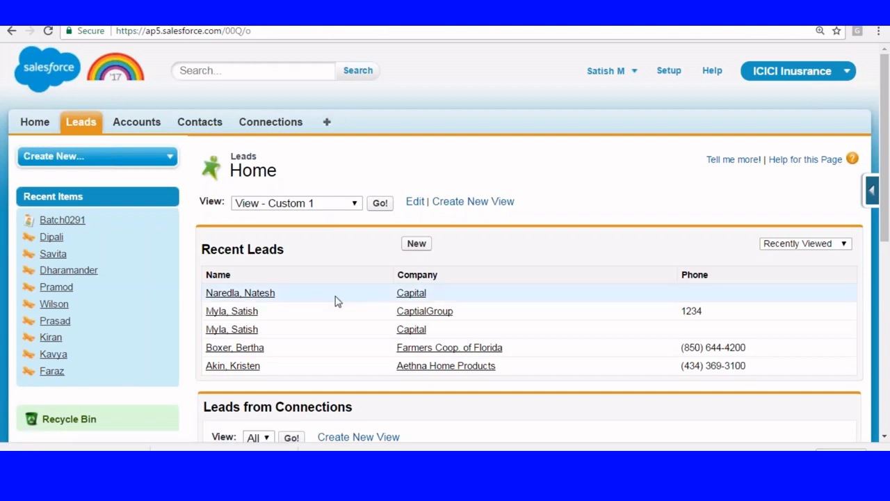
scroll(334, 302, down, 4)
drag(204, 148, 259, 178)
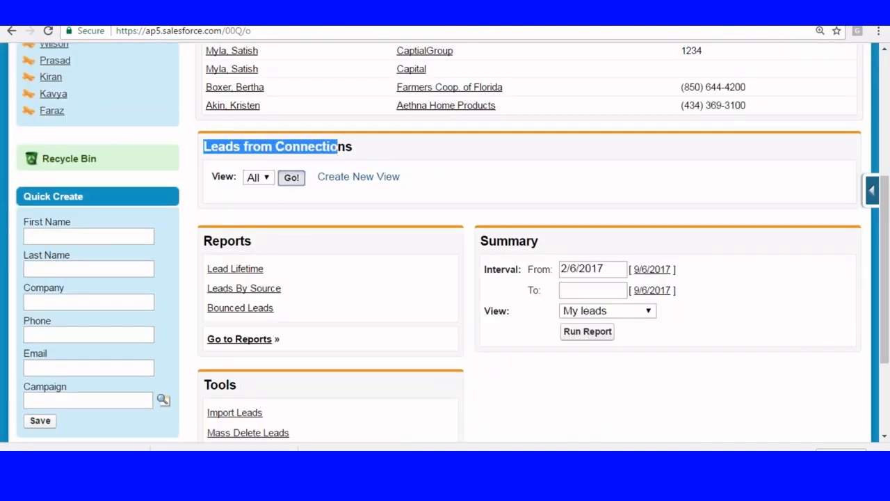
click(292, 177)
scroll(268, 249, down, 1)
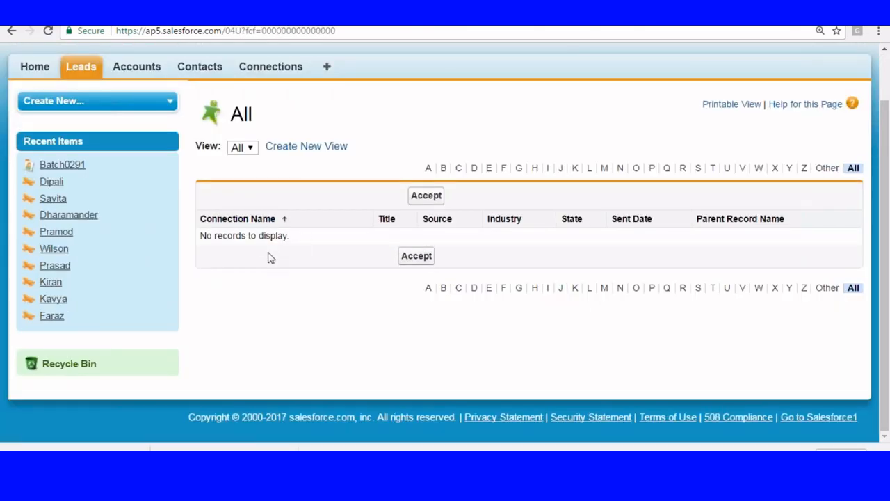
scroll(270, 256, up, 1)
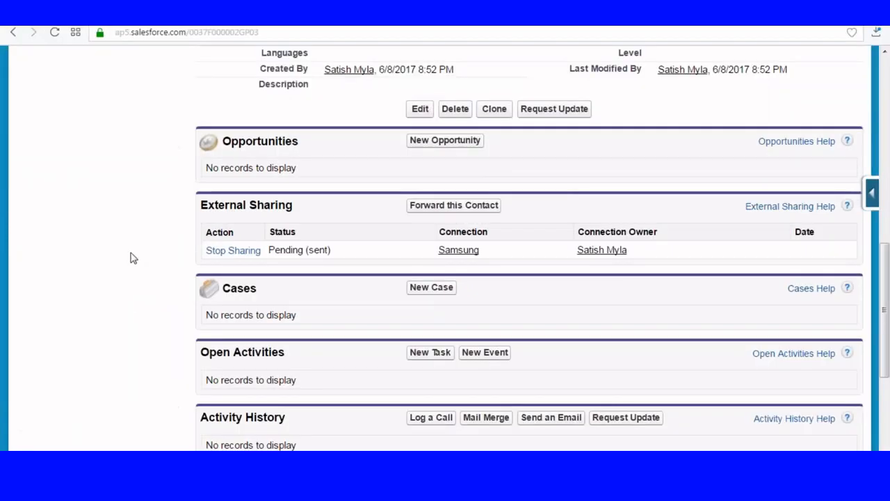
Switch from Pharma to the Sales app and list All Accounts on the Accounts tab
scroll(131, 256, up, 5)
scroll(130, 256, up, 3)
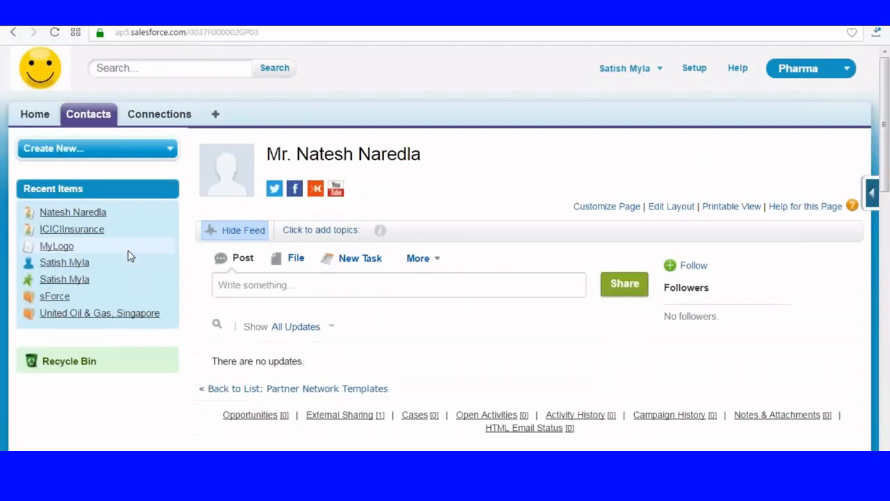
click(698, 70)
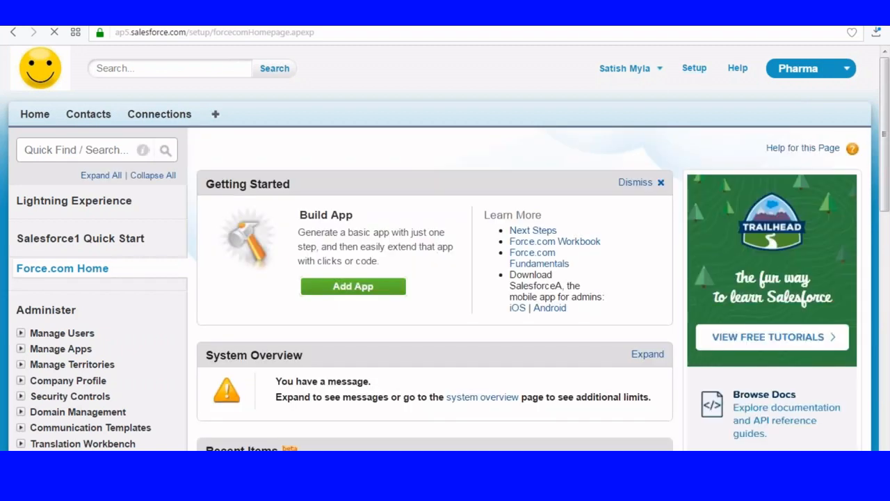
click(807, 71)
click(765, 102)
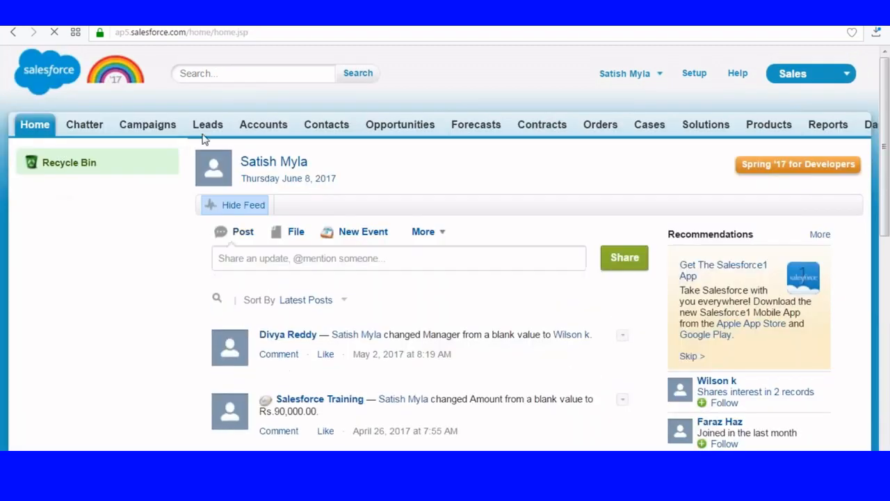
click(268, 126)
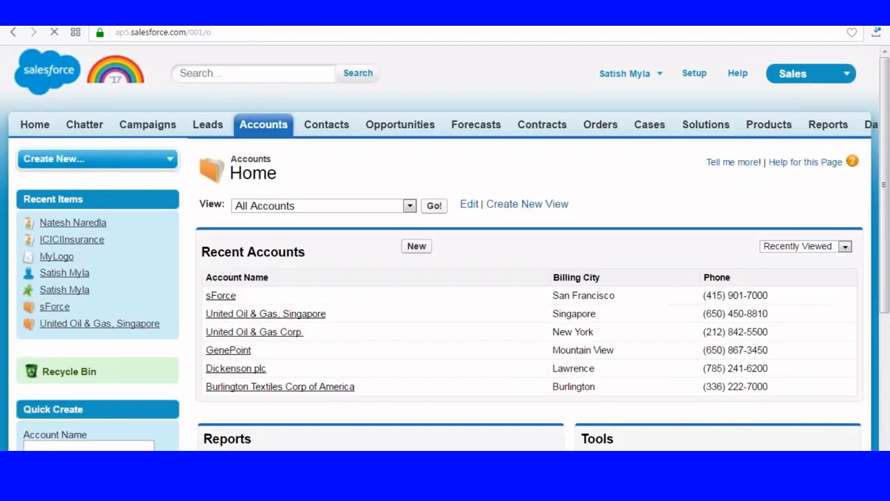
click(434, 205)
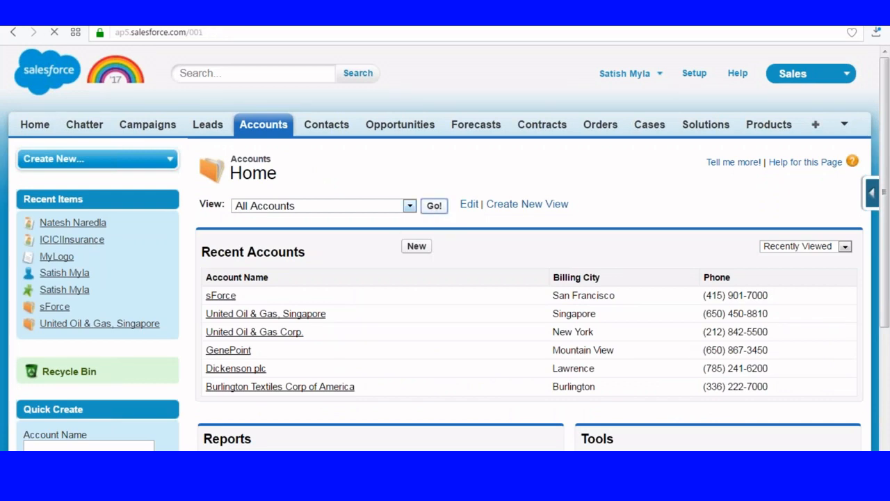
Start a new account named CapitalGroup with rating Hot and phone 1111
scroll(346, 217, down, 2)
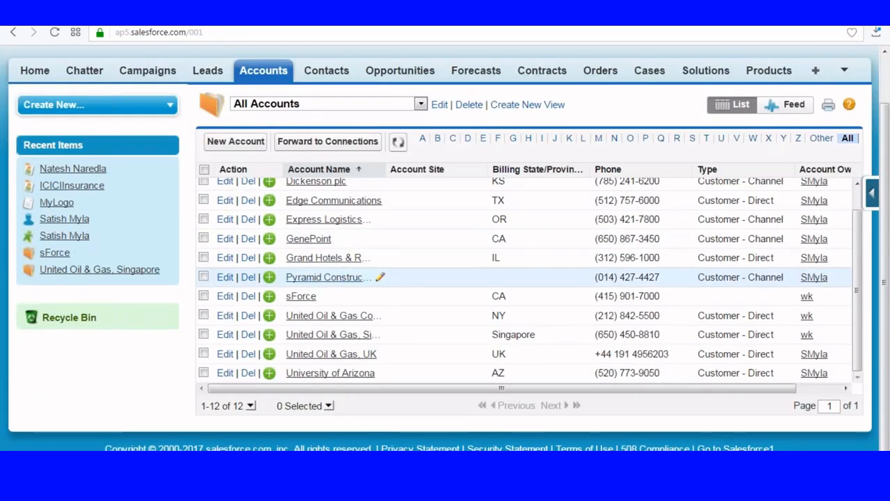
click(243, 147)
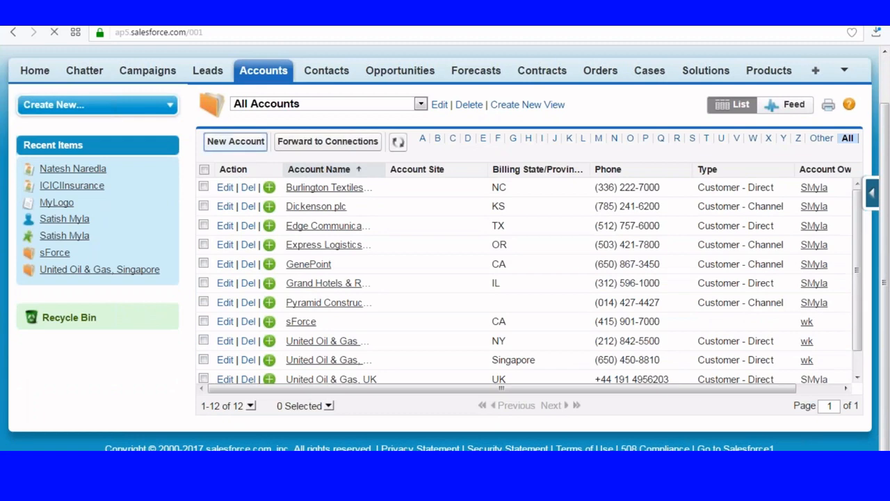
text(Ca)
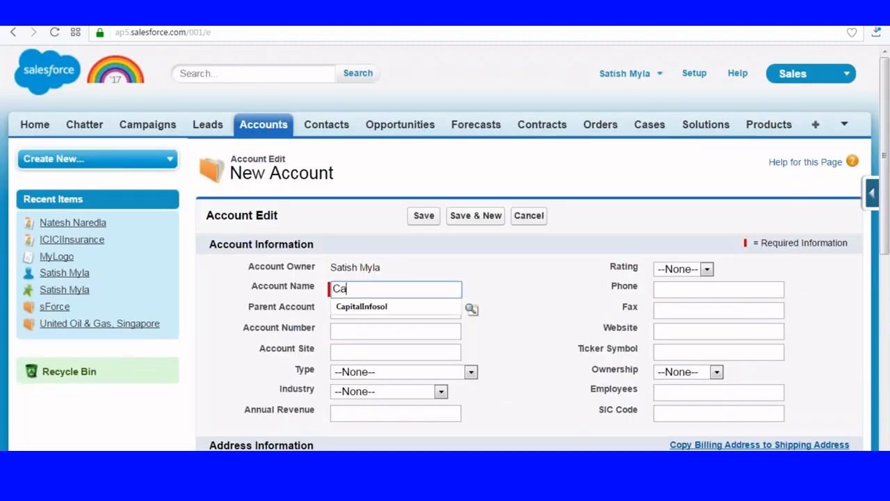
text(pitalGroup)
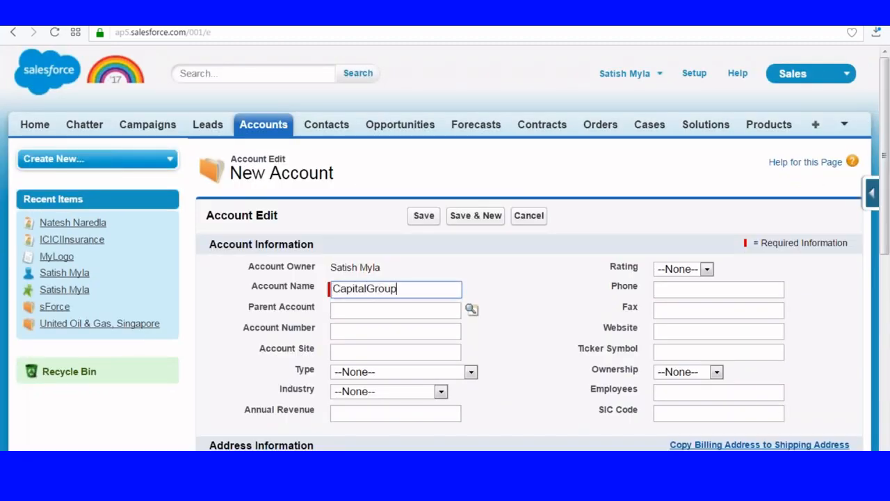
click(689, 269)
click(692, 296)
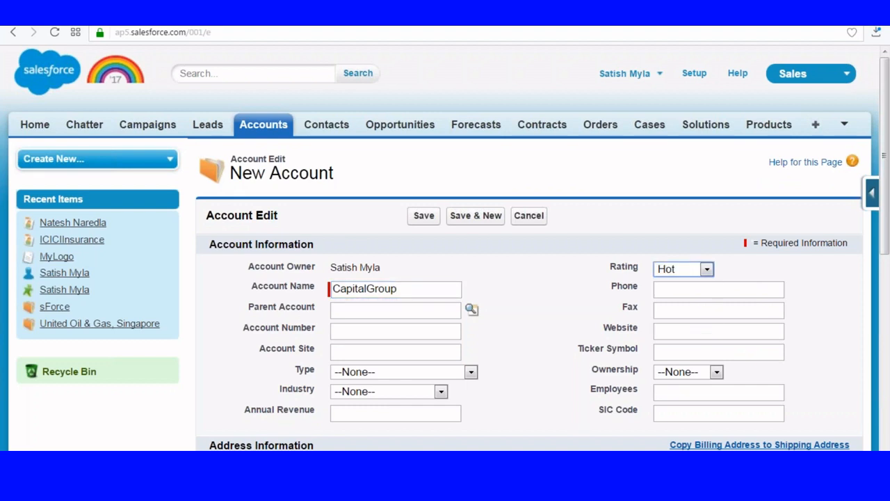
click(680, 288)
text(1111)
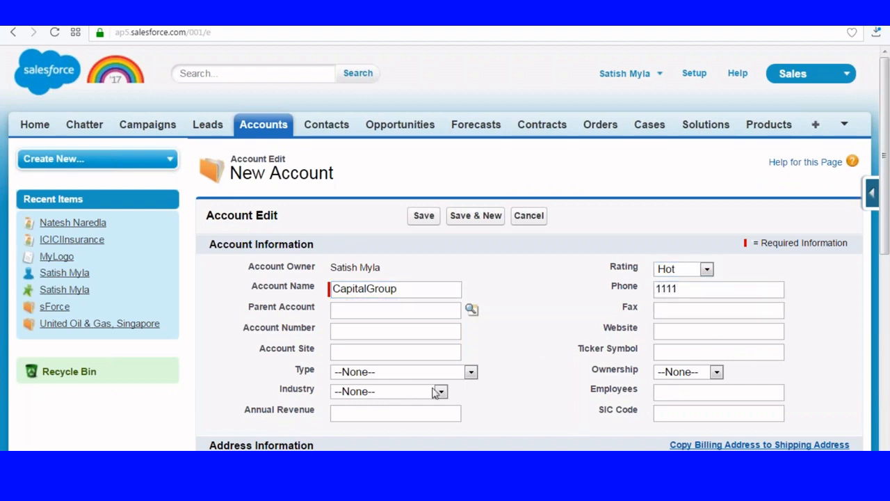
Set industry to Manufacturing and type to Customer - Channel, then save the account
click(380, 396)
click(404, 345)
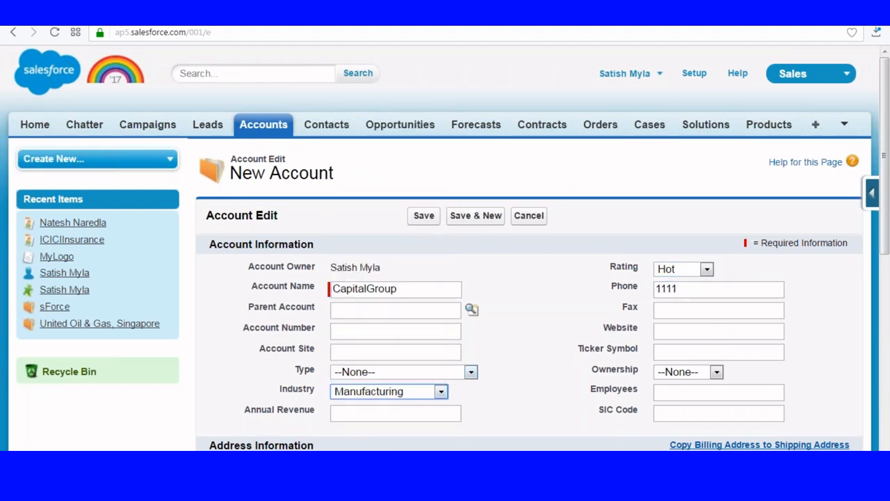
click(384, 372)
click(388, 300)
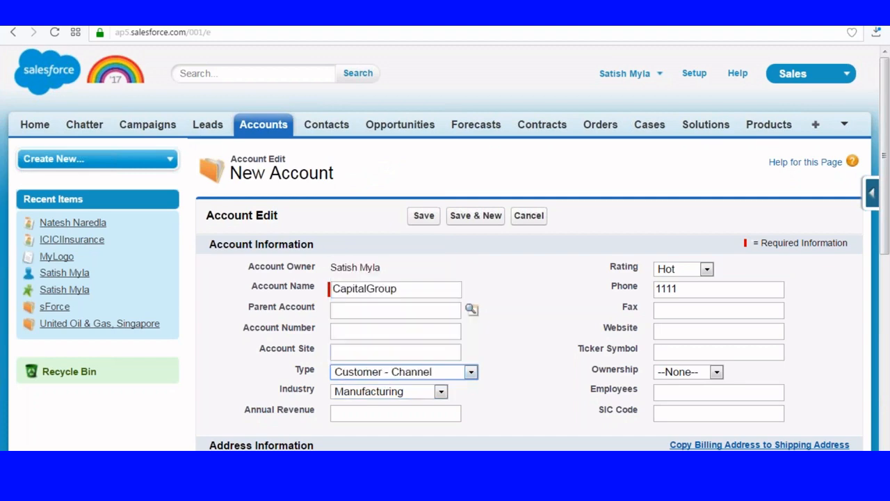
click(424, 216)
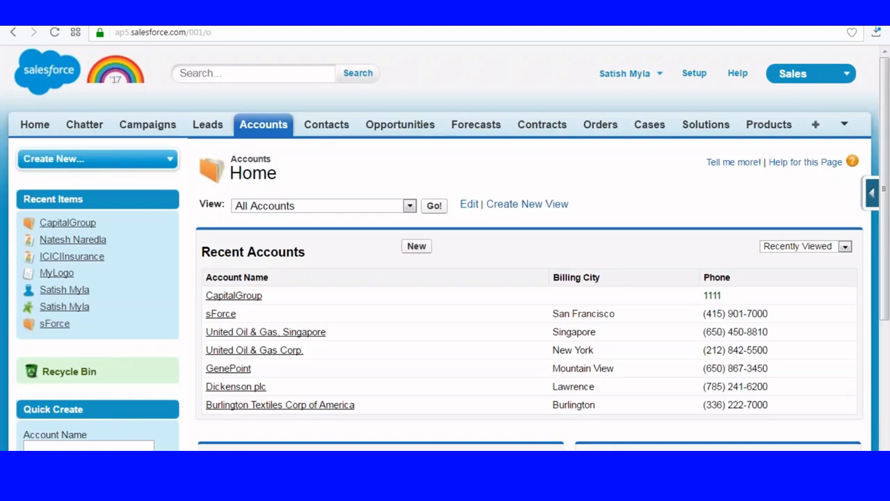
scroll(435, 143, down, 2)
Tick CapitalGroup in All Accounts and add Samsung to its selected forwarding connections
click(435, 141)
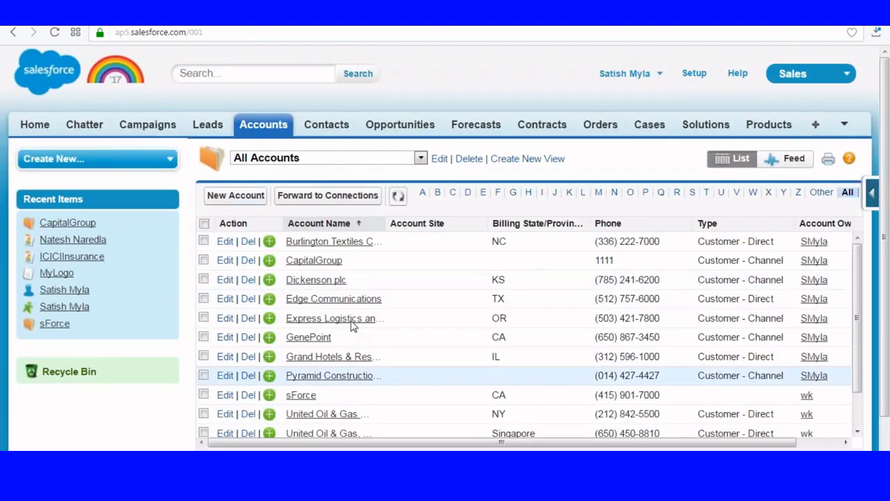
scroll(320, 333, down, 1)
scroll(320, 327, up, 1)
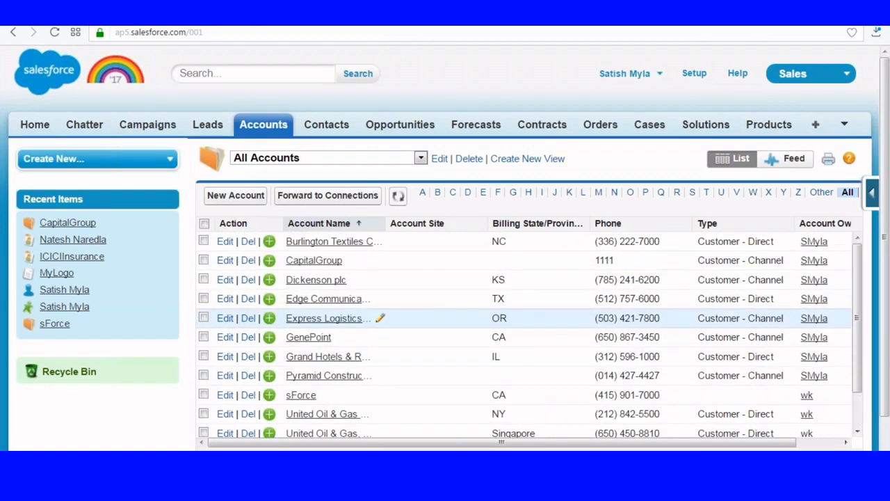
click(203, 261)
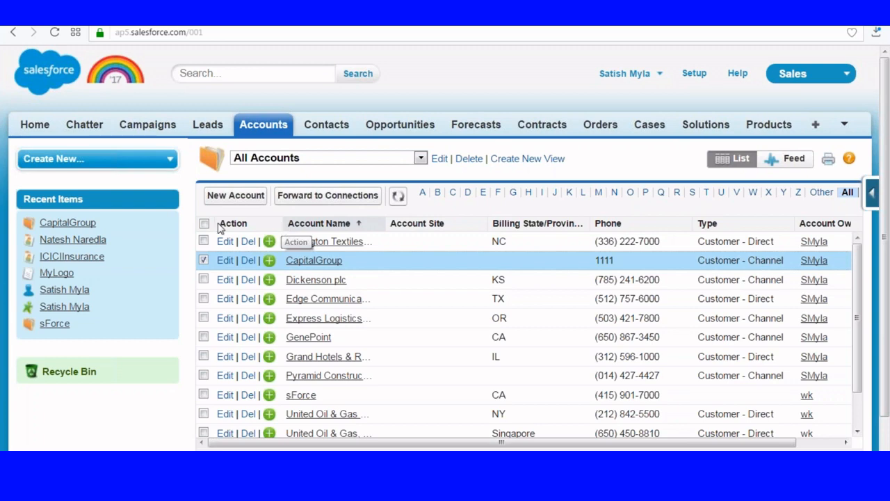
click(334, 198)
scroll(272, 209, down, 3)
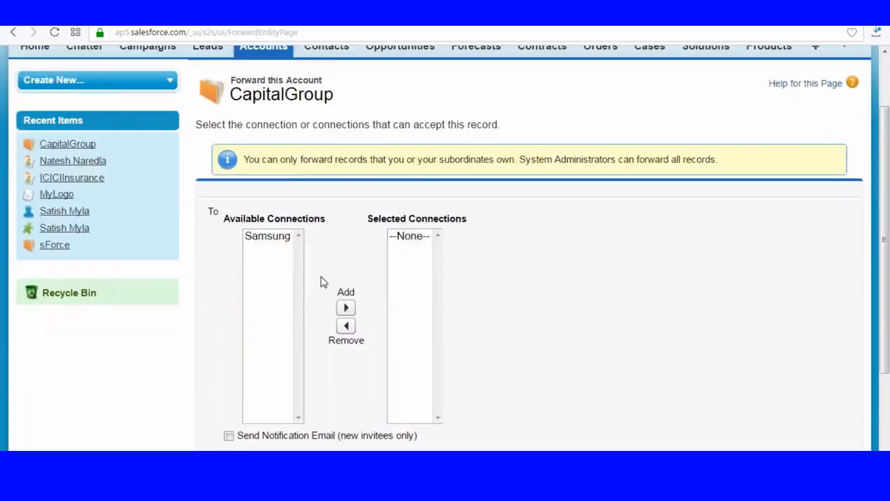
click(270, 187)
click(346, 256)
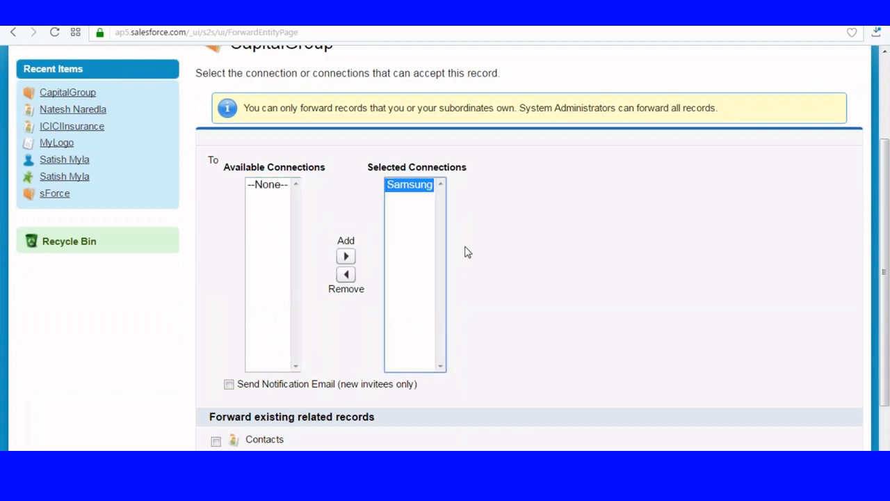
scroll(467, 252, down, 2)
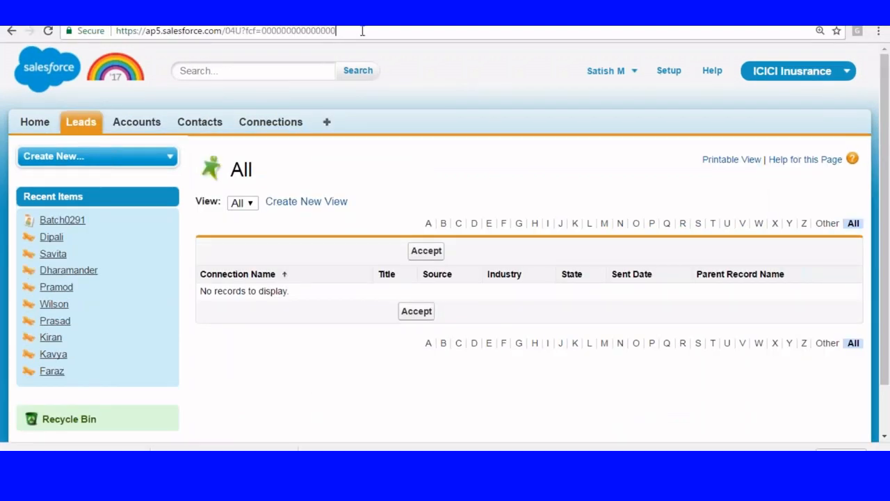
Reload the connections list, then open Lead Triggers under Customize > Leads, showing no triggers
click(363, 30)
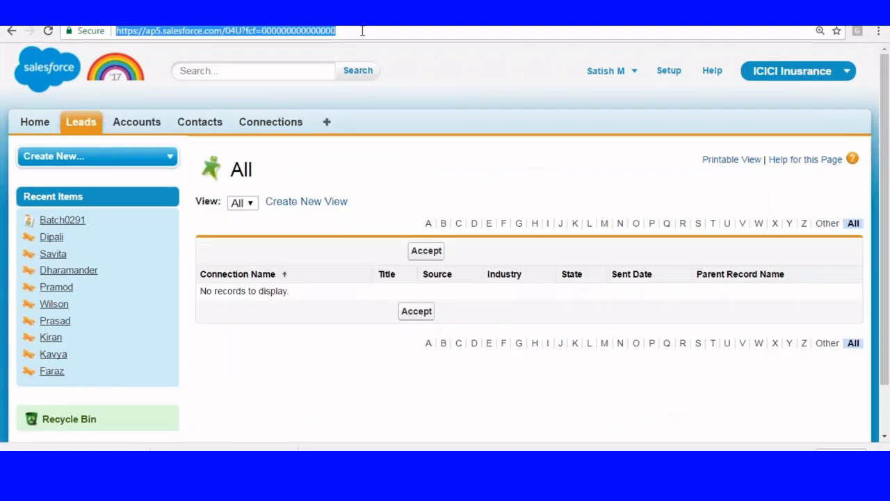
key(Return)
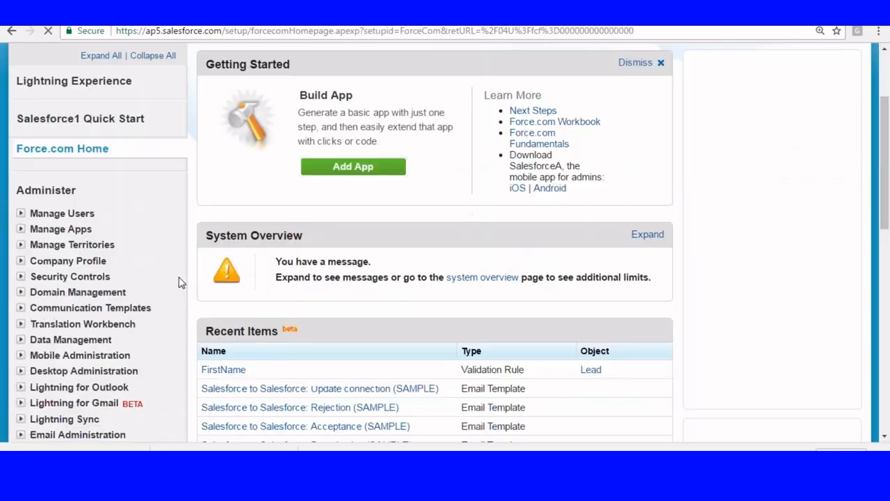
scroll(179, 283, down, 6)
click(21, 134)
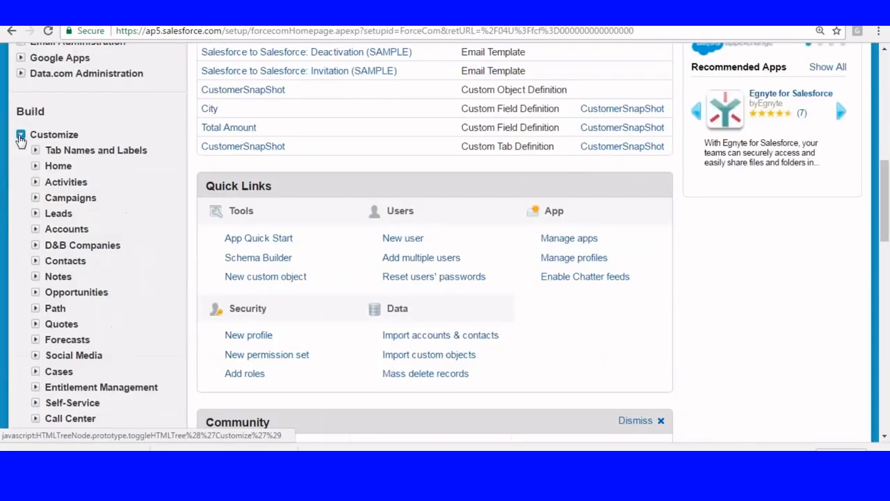
click(36, 214)
scroll(115, 215, down, 3)
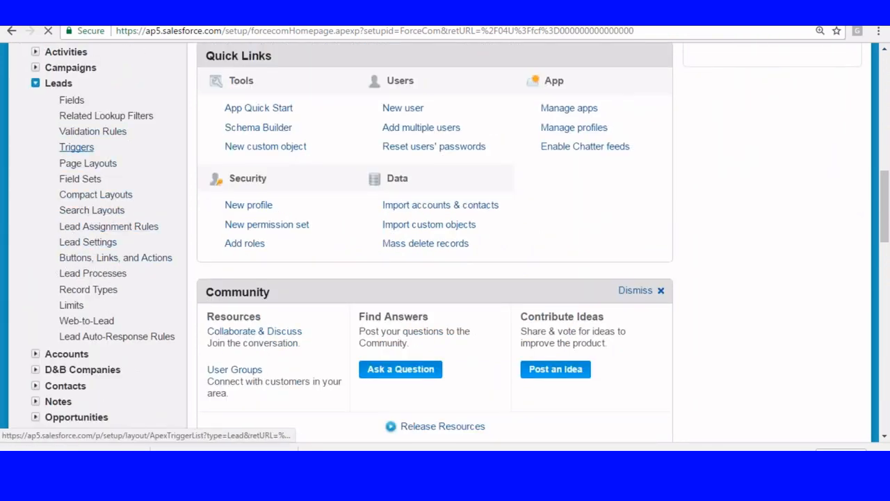
scroll(445, 243, down, 5)
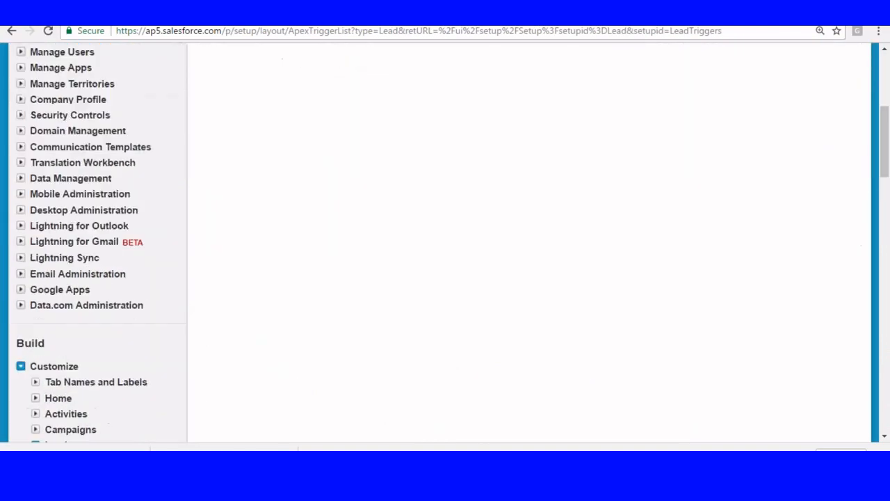
scroll(115, 216, up, 5)
click(137, 128)
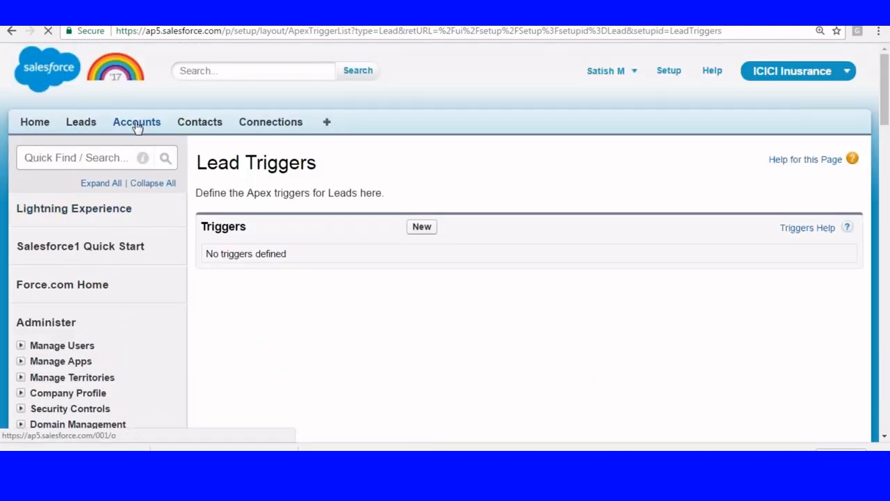
Load the accounts-from-connections list and the New This Week accounts list, both empty
scroll(290, 215, down, 4)
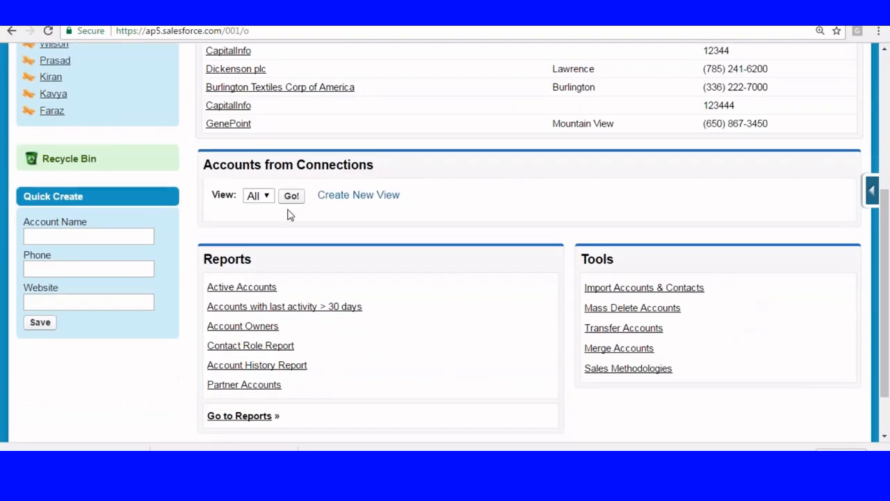
click(291, 197)
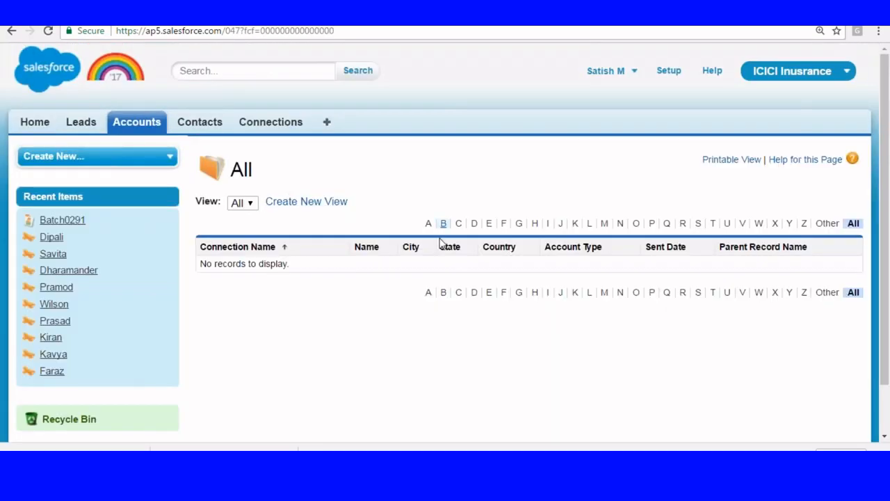
click(137, 122)
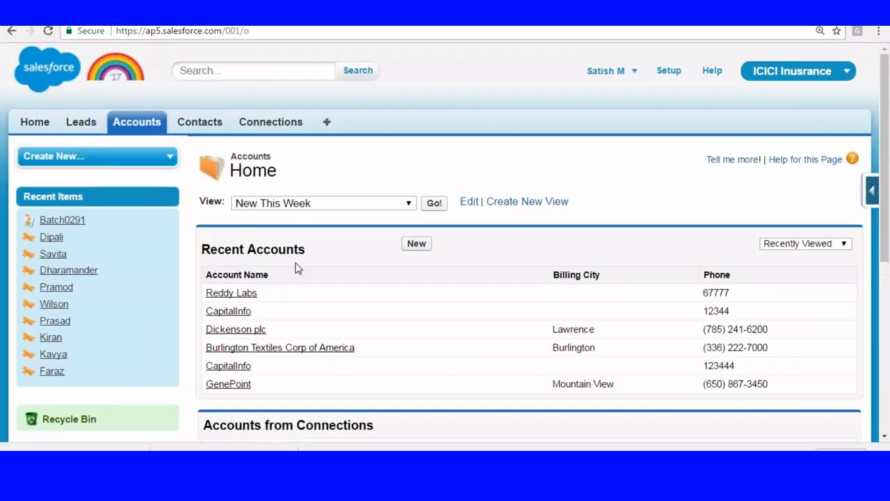
click(433, 204)
Reload the New This Week accounts list several times, then return to Accounts home
click(362, 33)
key(Return)
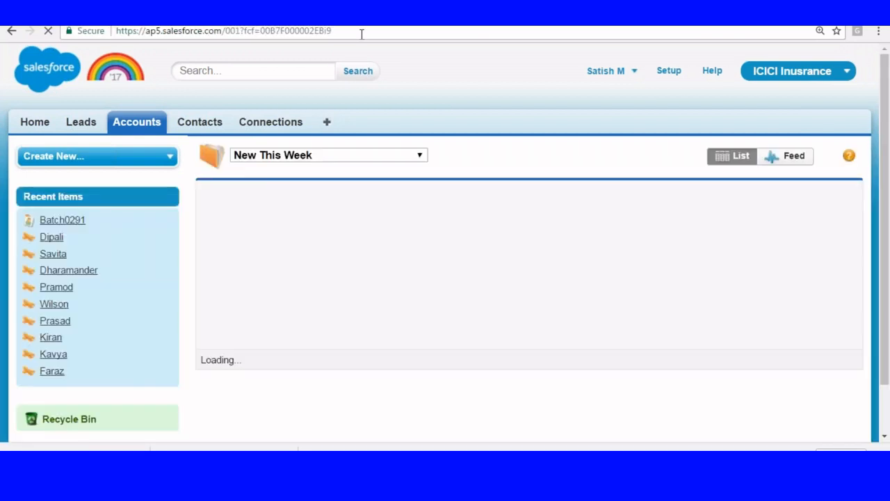
click(362, 33)
key(Return)
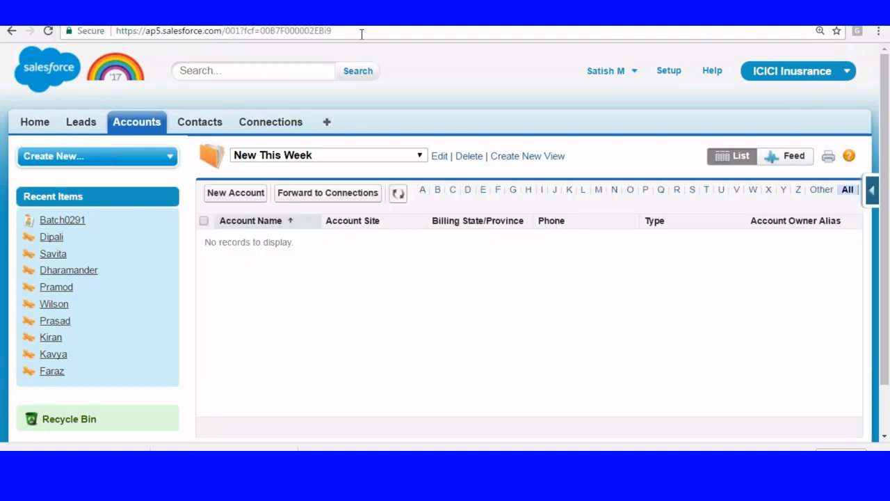
click(354, 153)
click(287, 212)
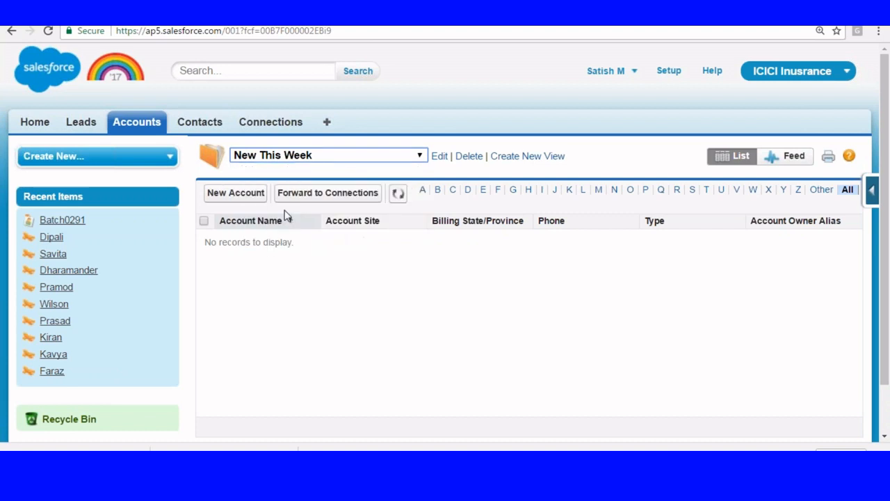
click(395, 31)
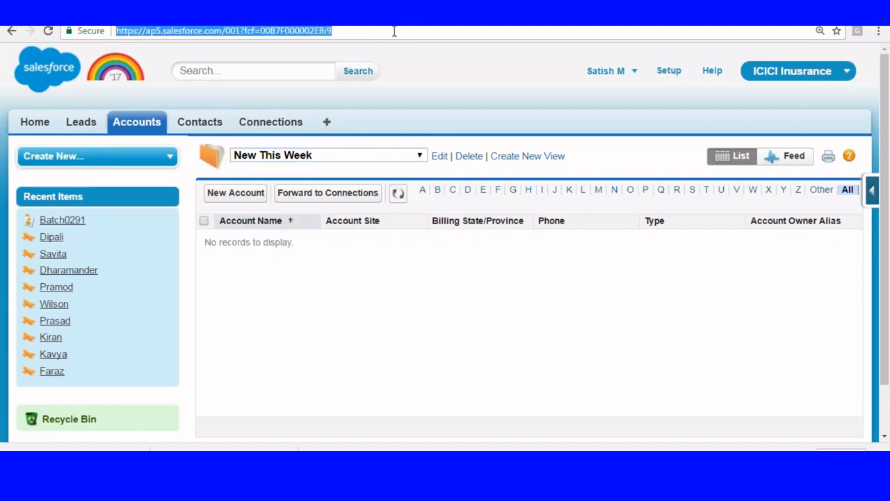
key(Return)
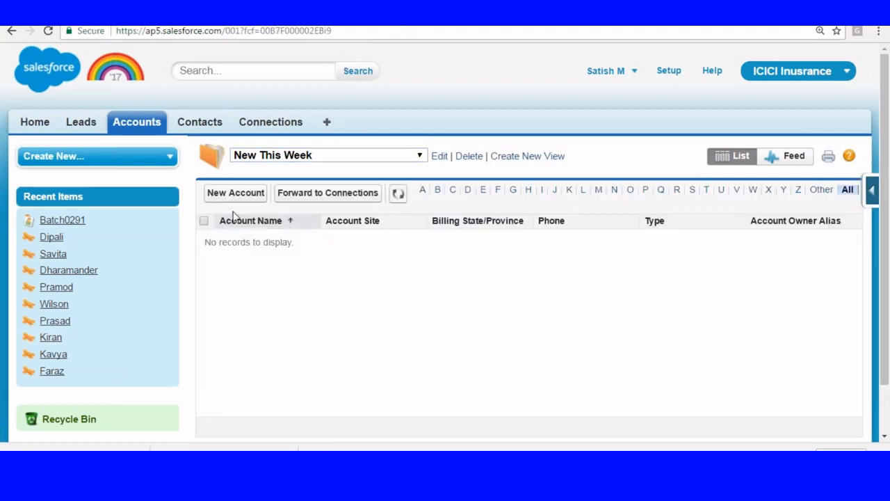
click(147, 134)
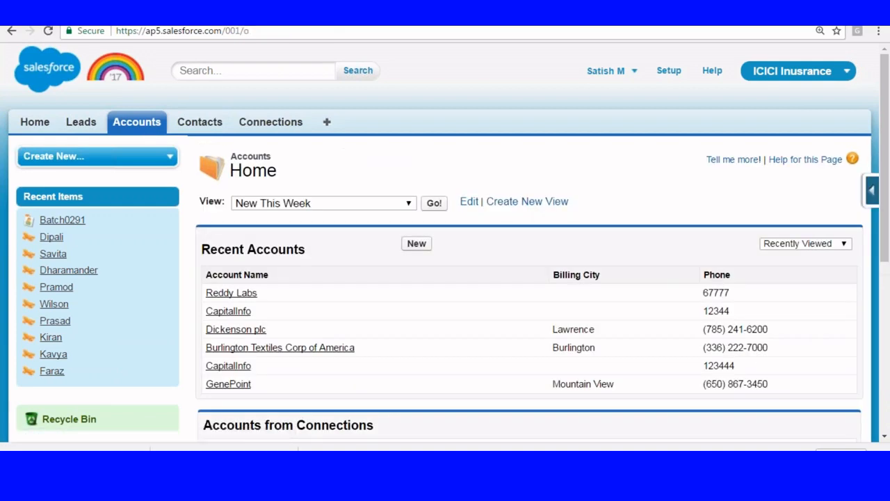
scroll(243, 210, down, 1)
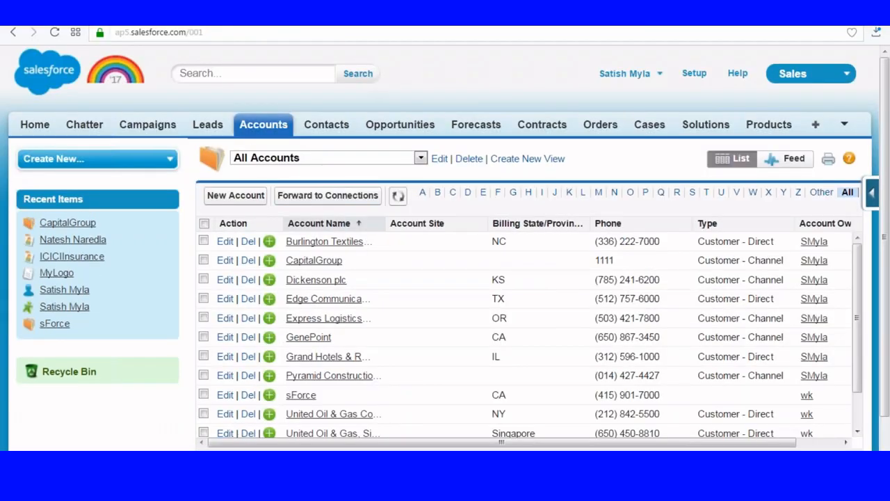
Switch the Leads list to the Today's Leads view
click(207, 123)
scroll(363, 145, down, 1)
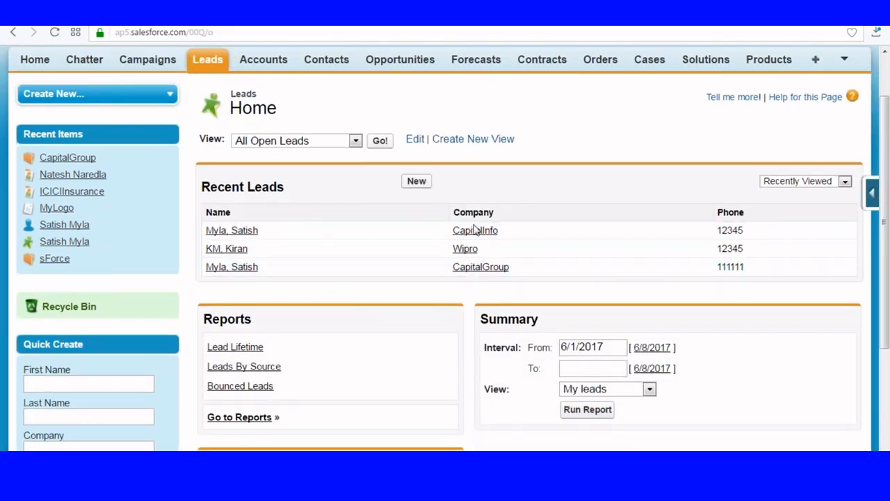
click(355, 140)
click(274, 235)
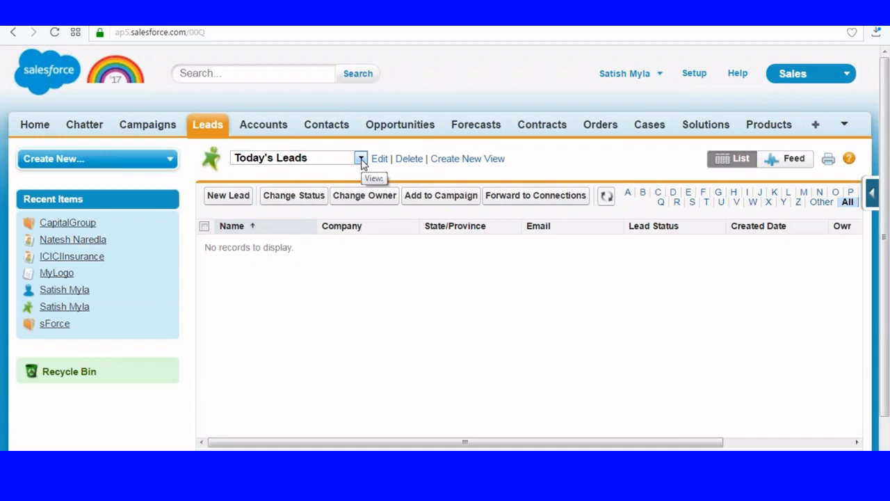
click(361, 159)
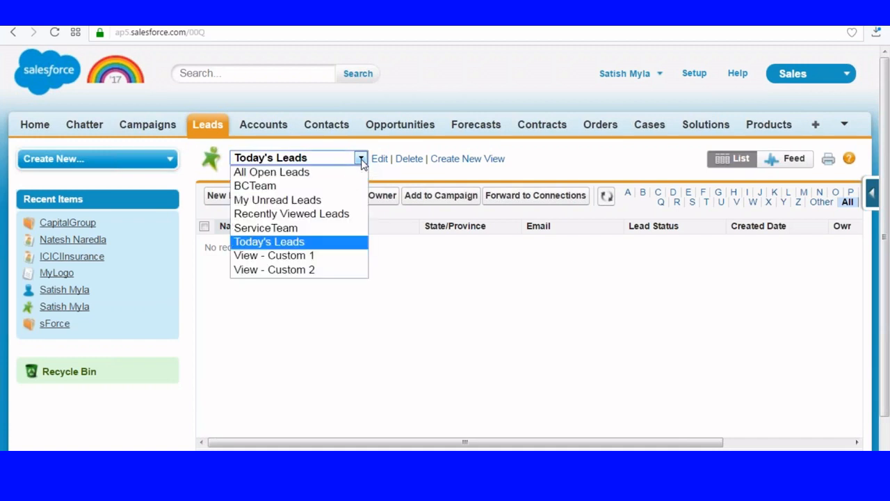
click(272, 244)
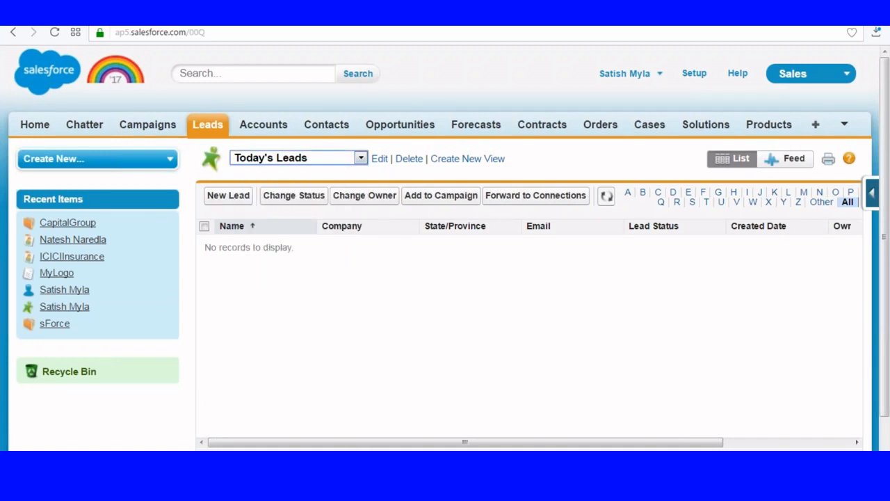
Return to Leads home and open the CapitalGroup lead from Recent Leads
click(206, 126)
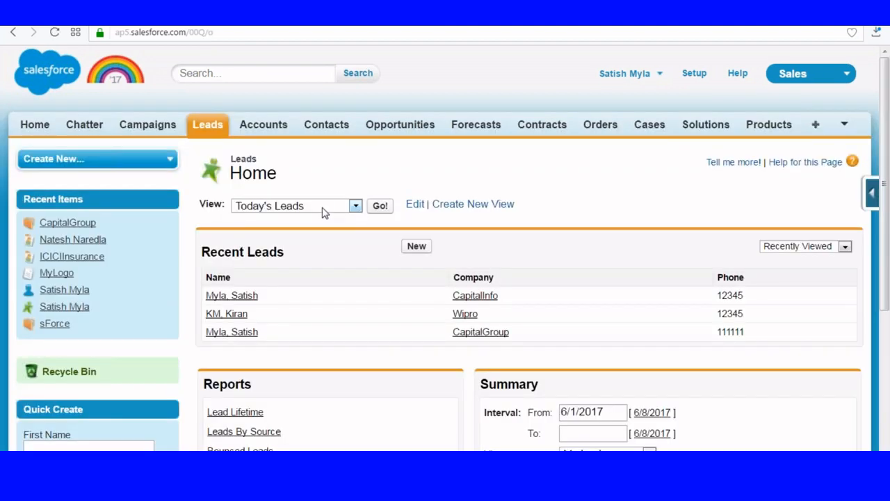
click(322, 209)
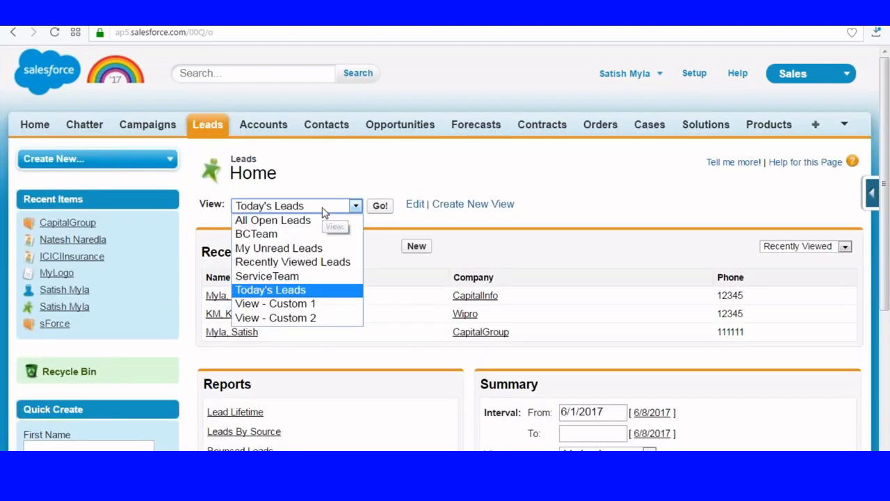
click(352, 352)
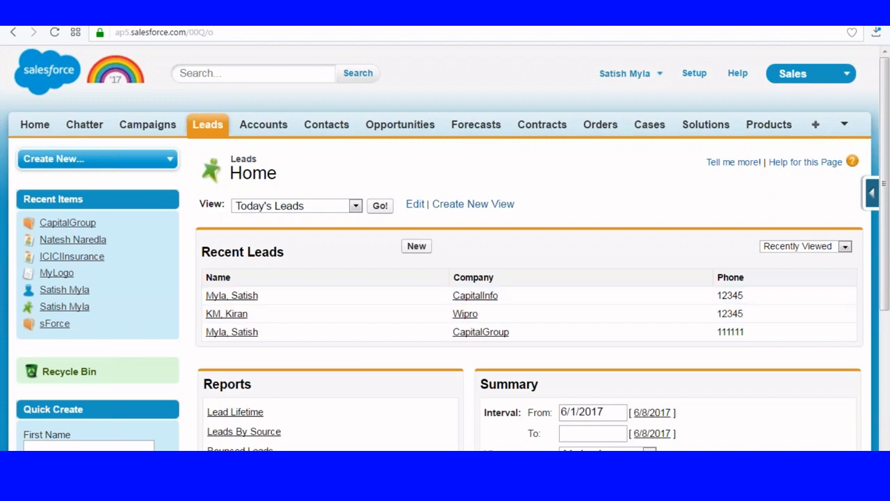
click(232, 332)
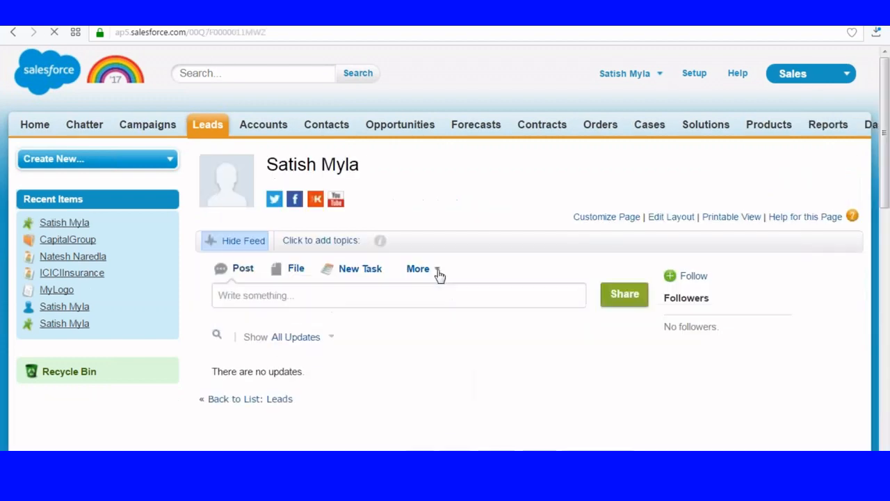
scroll(438, 279, down, 4)
scroll(445, 278, up, 4)
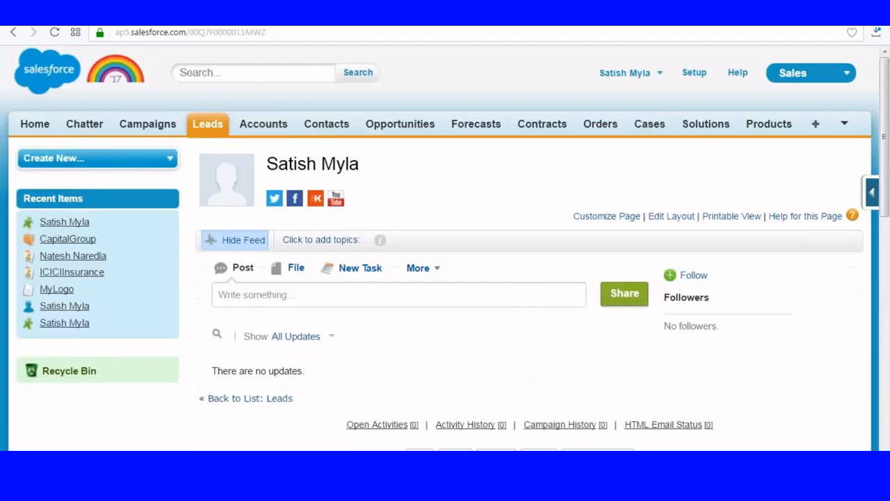
click(247, 73)
Search for the contact by name, then go back to the Leads home page
text(Na)
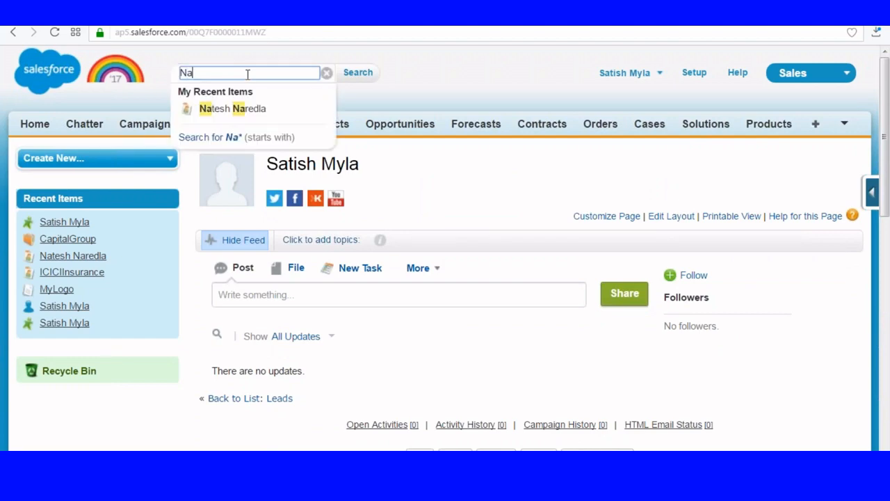
text(tesh)
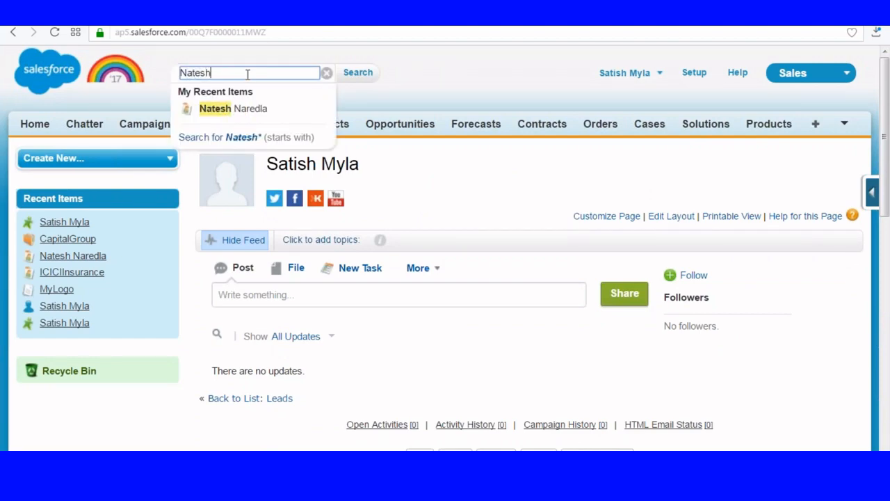
key(Return)
scroll(313, 234, down, 1)
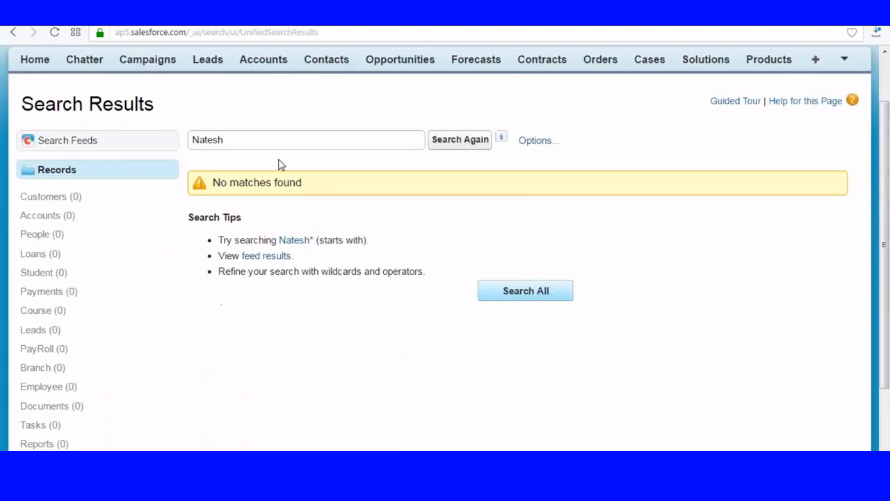
click(248, 140)
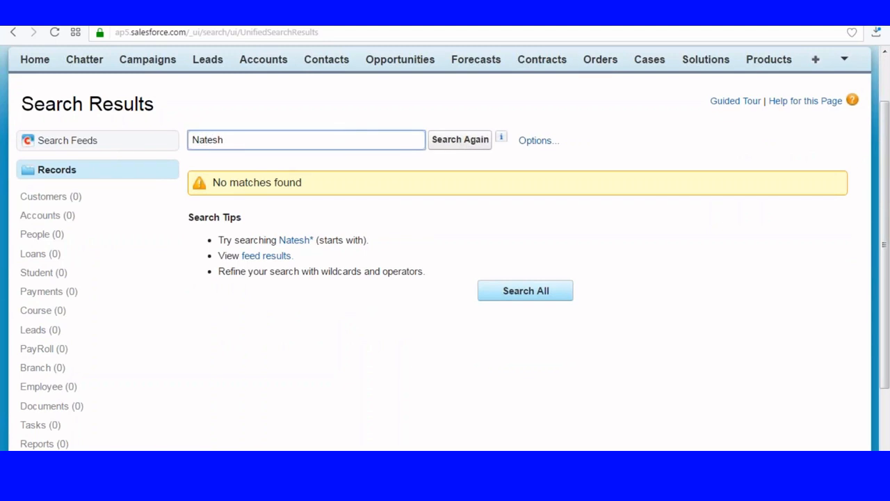
scroll(238, 267, up, 1)
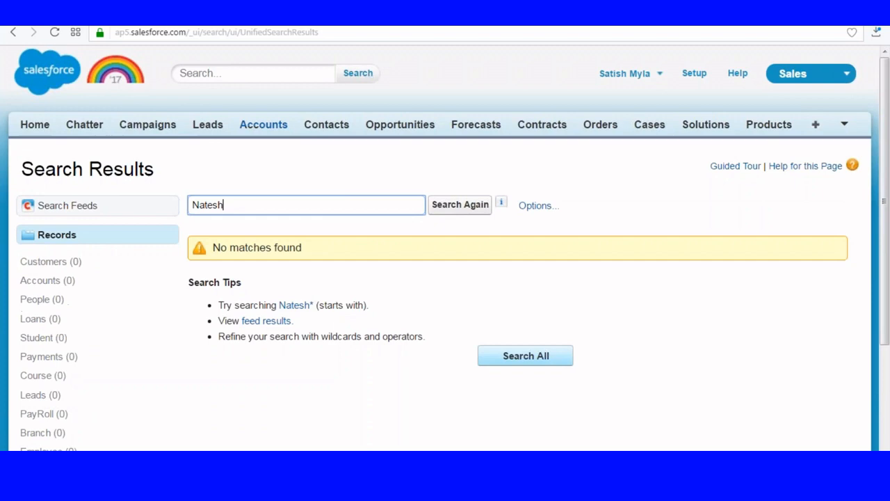
click(209, 123)
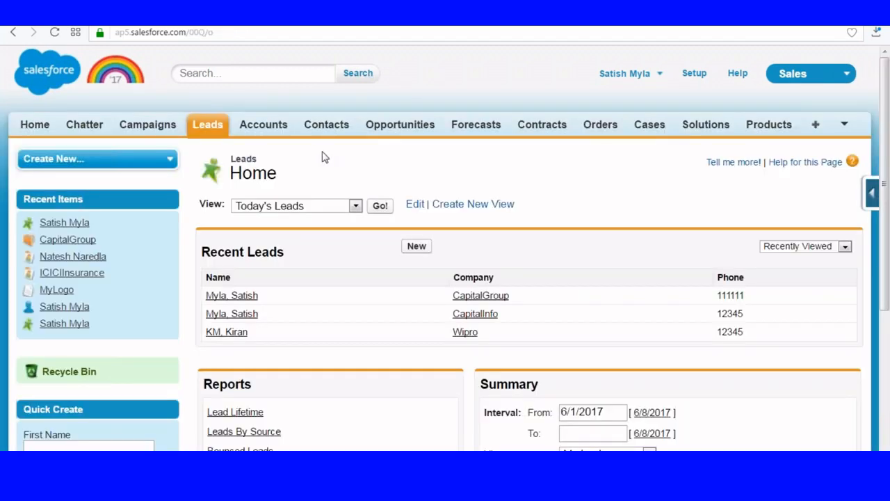
scroll(328, 164, down, 1)
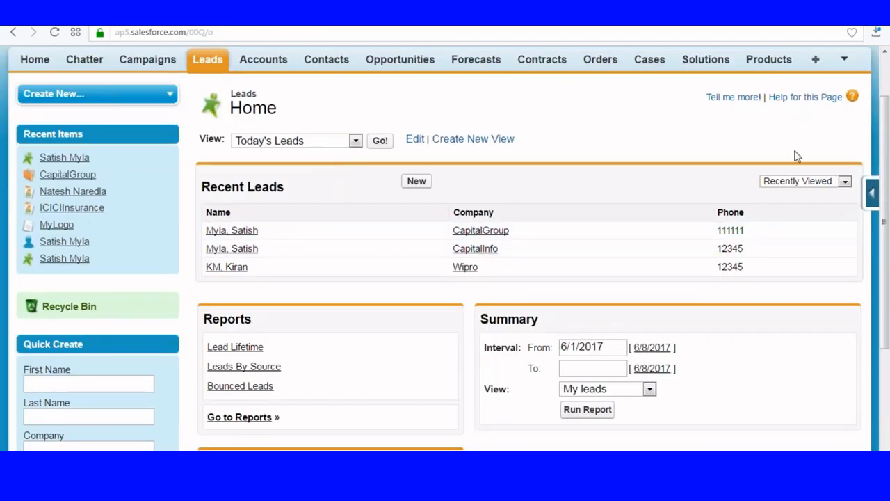
scroll(797, 156, up, 1)
Switch to the Pharma app and confirm the contact's Samsung sharing reads Active (sent)
click(815, 75)
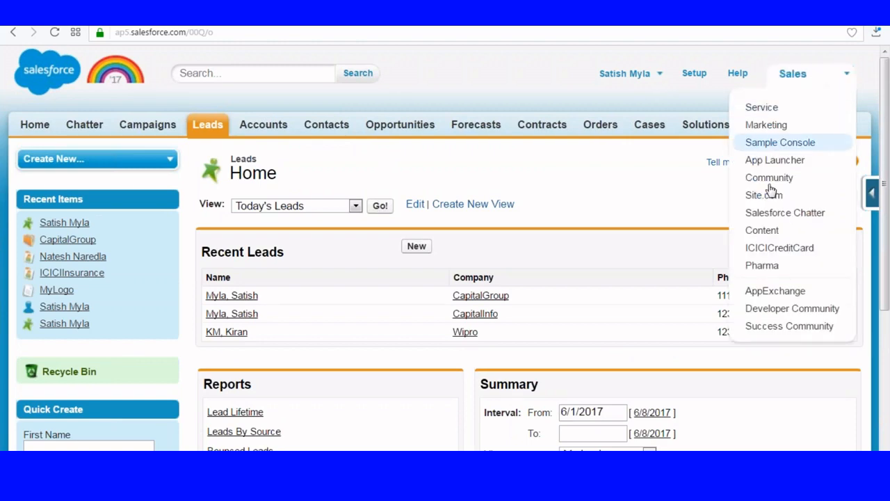
click(764, 268)
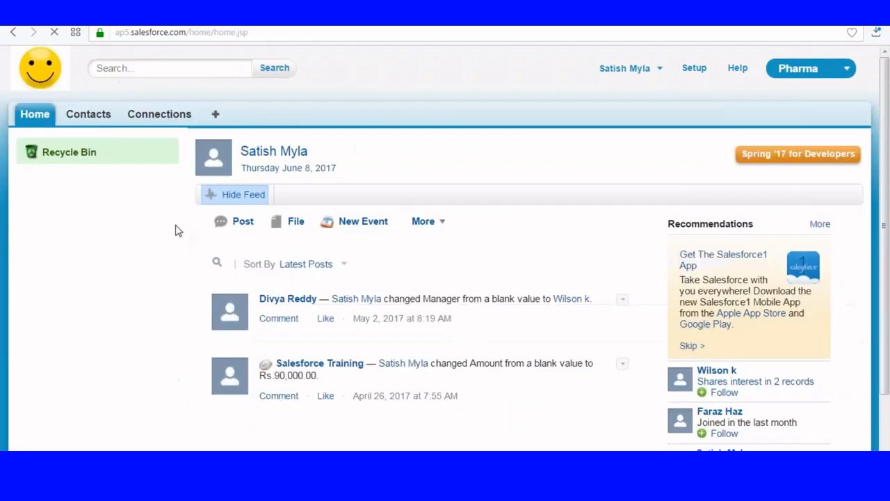
click(89, 119)
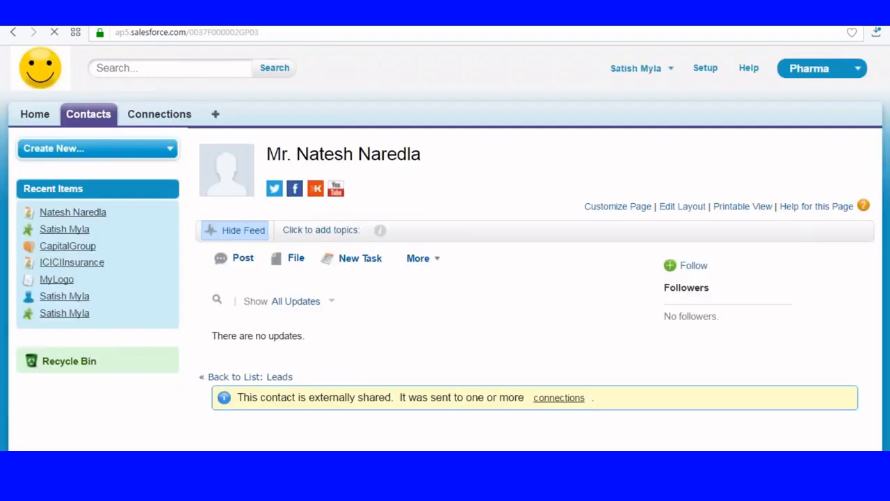
scroll(320, 367, down, 10)
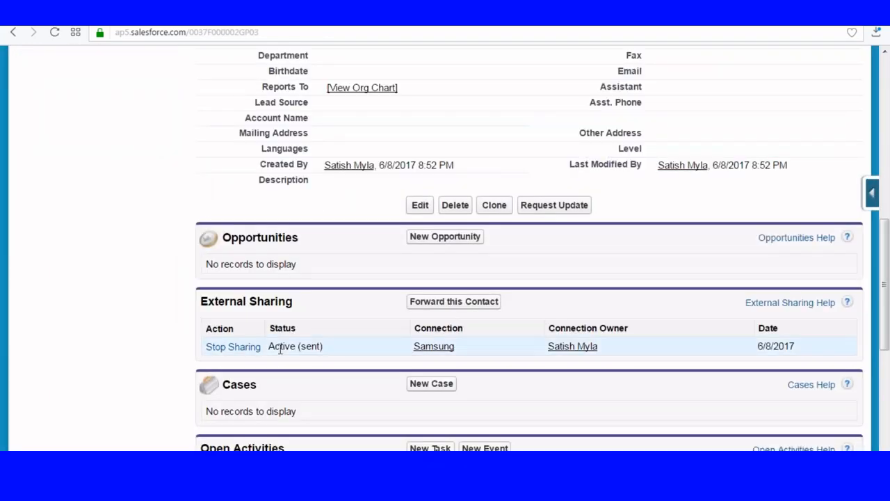
drag(269, 346, 331, 350)
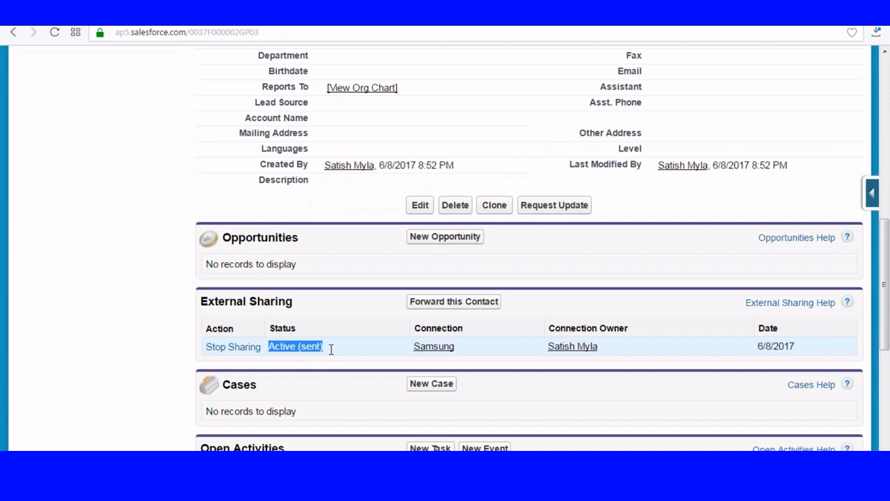
click(360, 353)
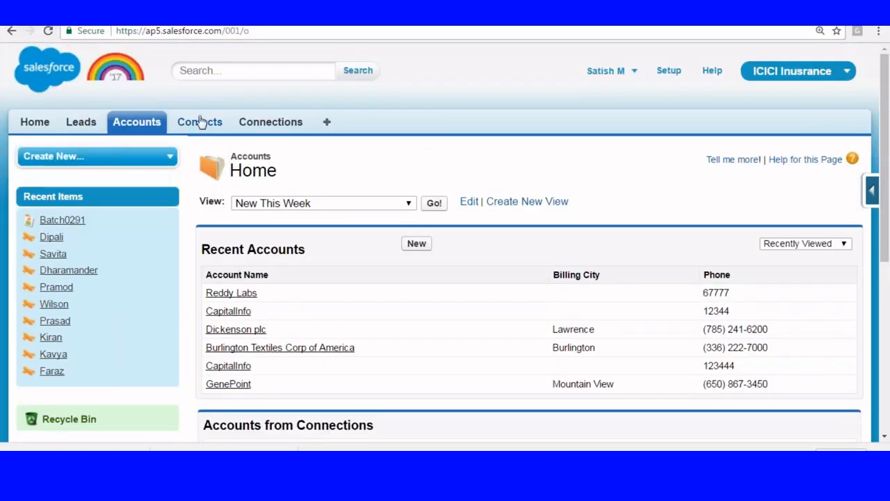
Load the New This Week contacts list
click(200, 122)
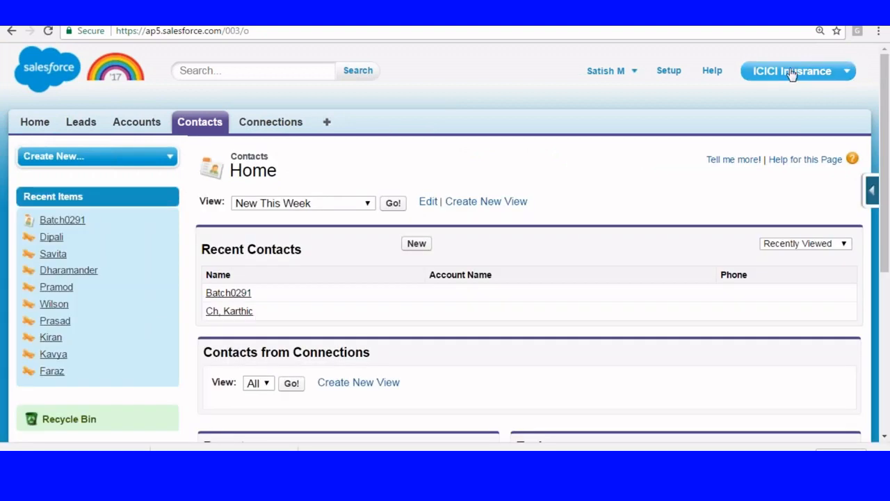
click(314, 207)
click(314, 208)
click(394, 203)
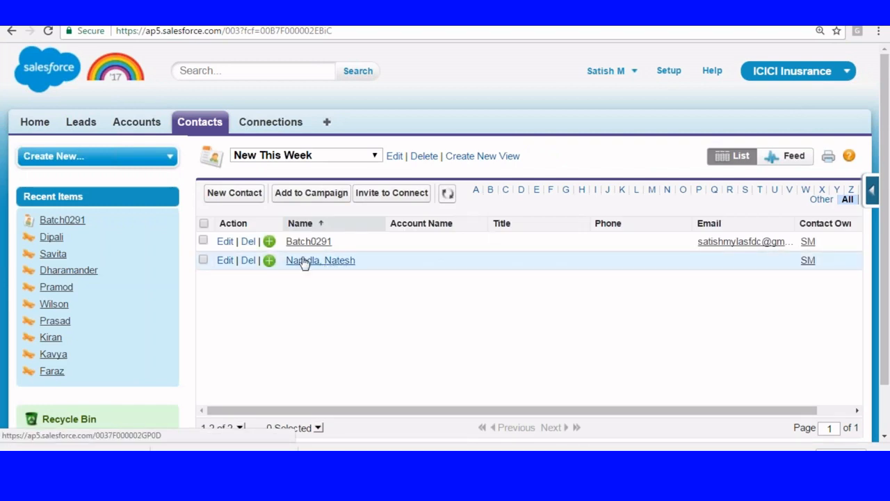
Confirm the received contact came from CapitalGroup, then load New This Week accounts
click(327, 261)
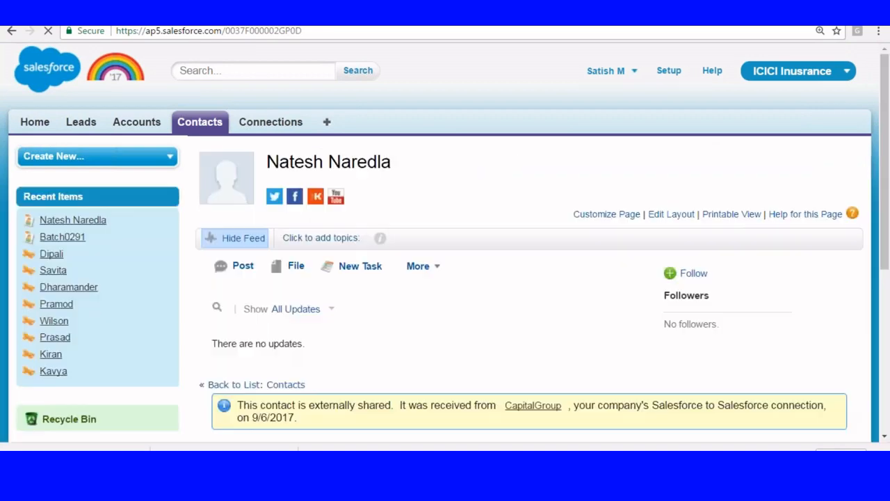
scroll(279, 159, down, 4)
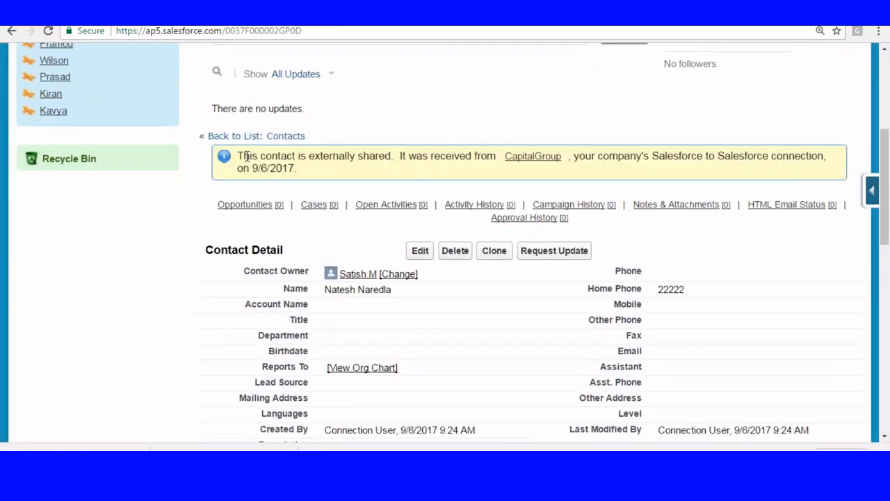
drag(247, 157, 432, 166)
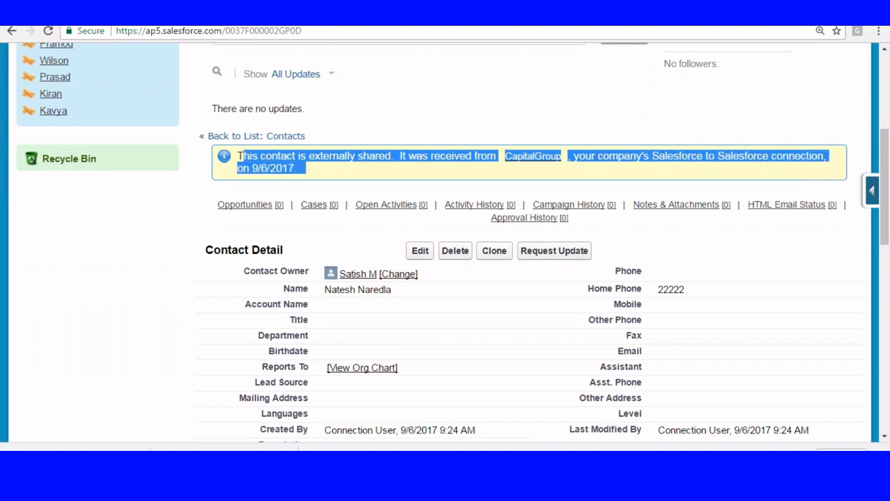
click(117, 309)
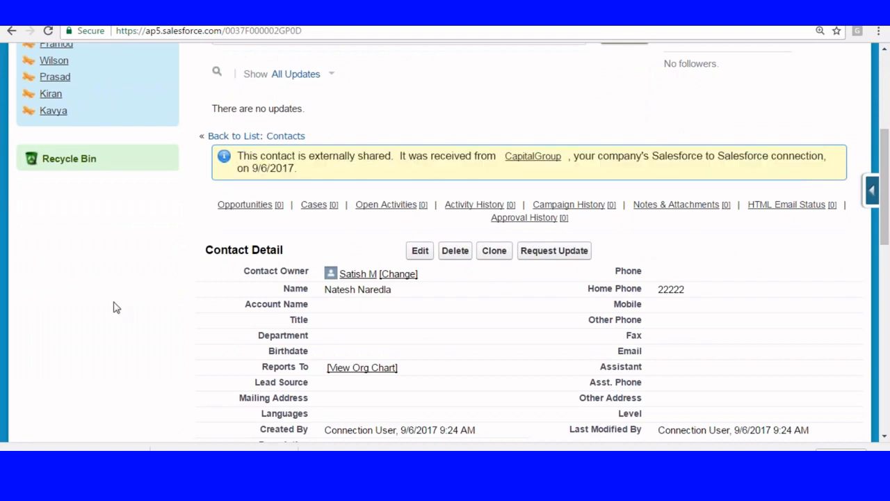
scroll(114, 306, up, 4)
click(137, 121)
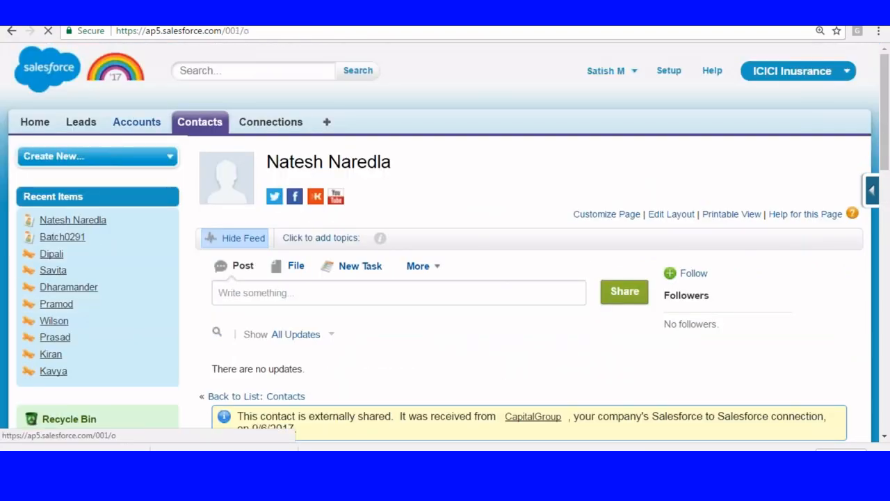
click(433, 203)
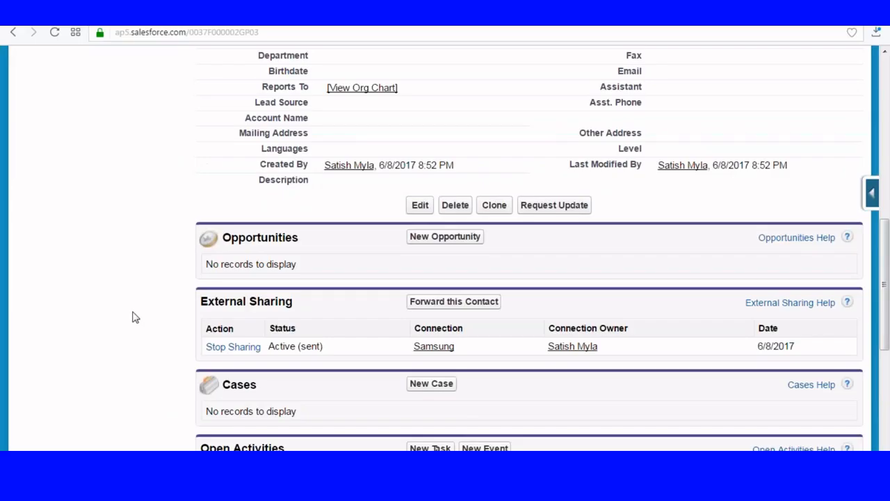
Confirm via Forward this Contact that it's already shared with Samsung, then load All Contacts
scroll(165, 246, up, 8)
scroll(165, 246, down, 3)
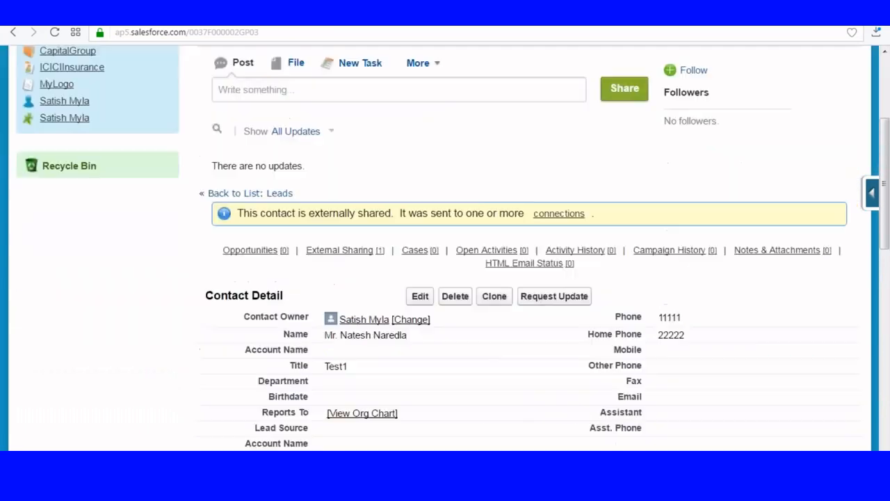
scroll(243, 241, down, 6)
scroll(243, 241, up, 7)
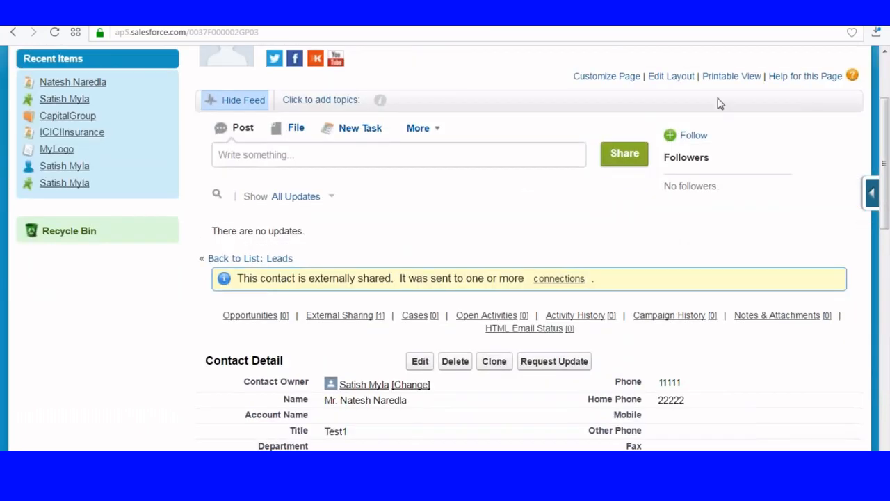
scroll(438, 342, down, 10)
scroll(200, 155, up, 2)
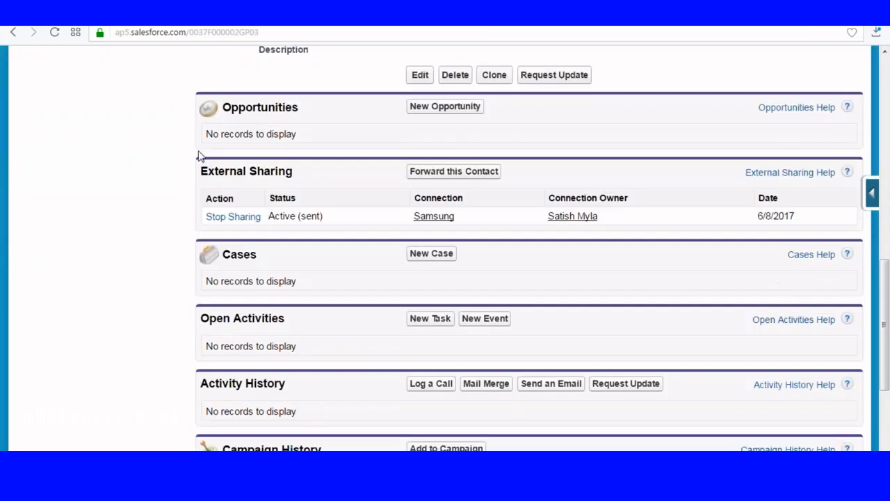
click(441, 177)
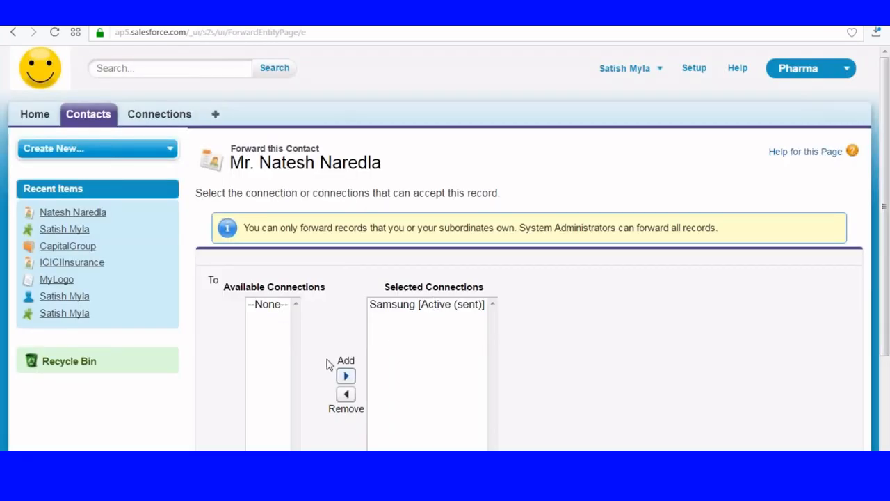
click(80, 118)
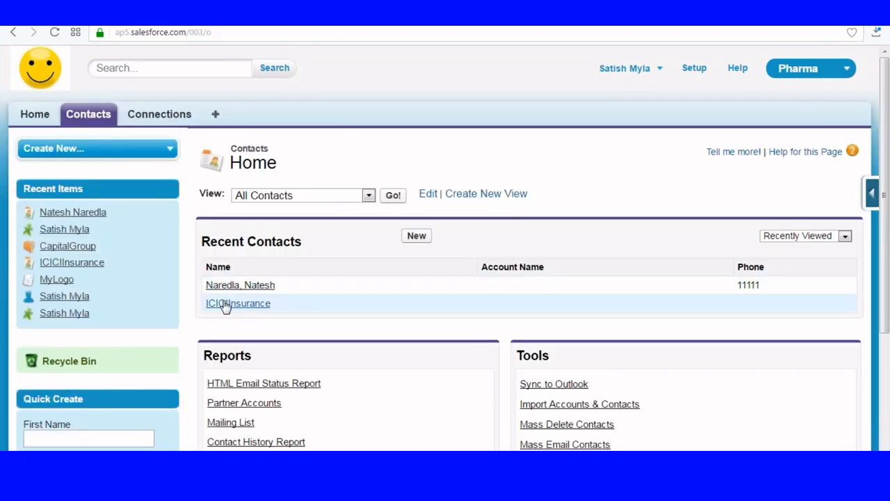
click(394, 196)
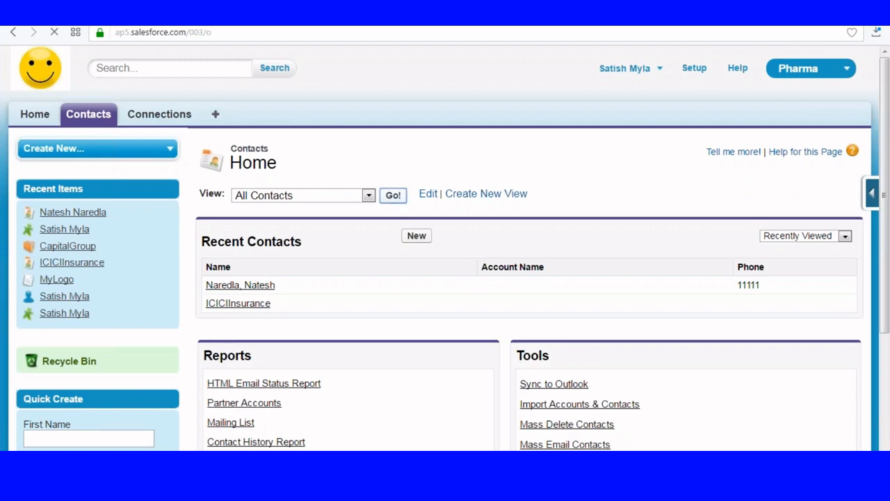
Forward the selected ICICIInsurance contact to the Samsung connection and save
scroll(399, 249, down, 5)
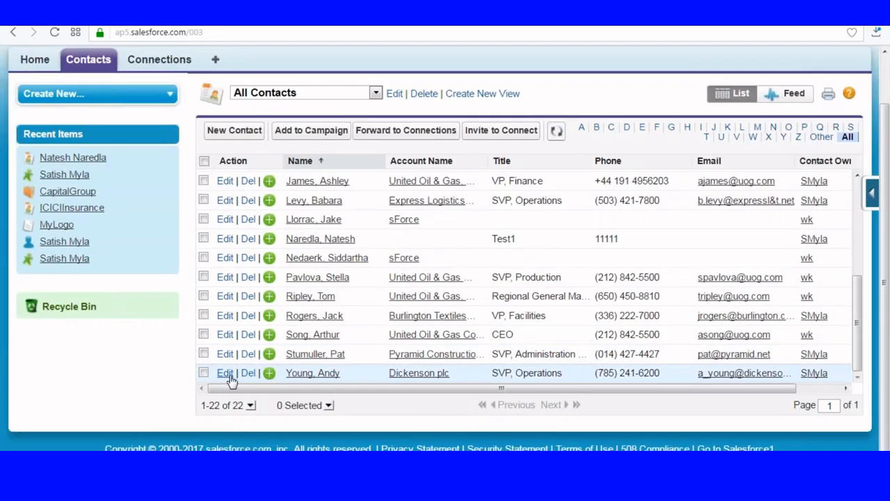
scroll(329, 296, up, 2)
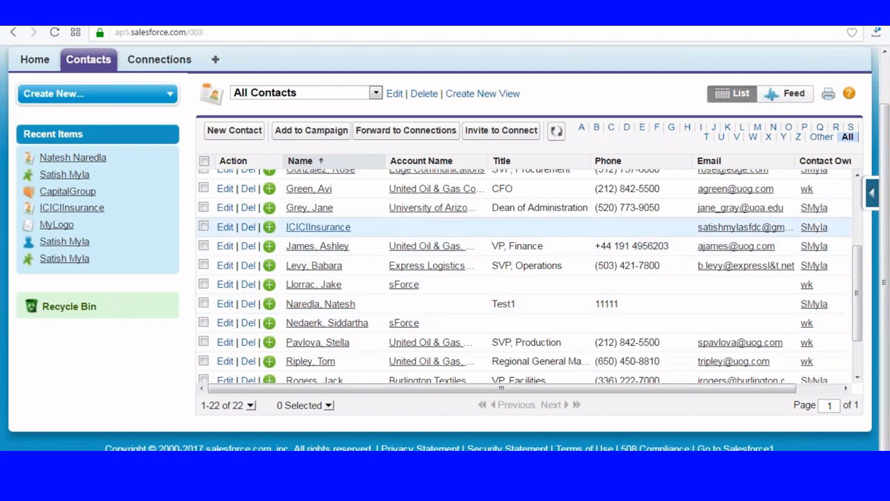
click(204, 227)
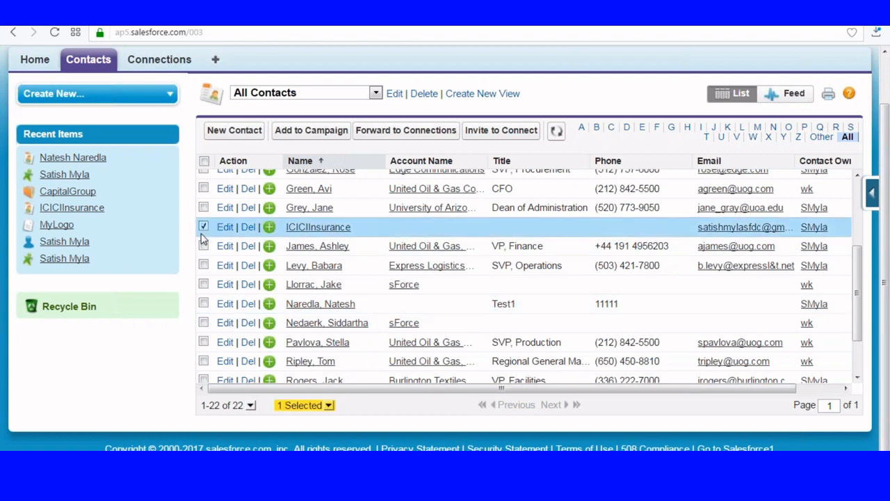
click(415, 131)
scroll(303, 188, down, 2)
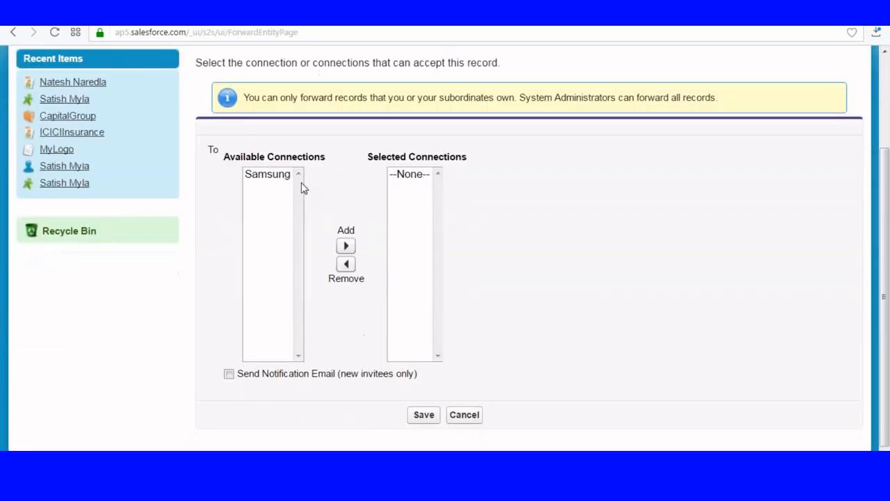
click(268, 175)
click(346, 246)
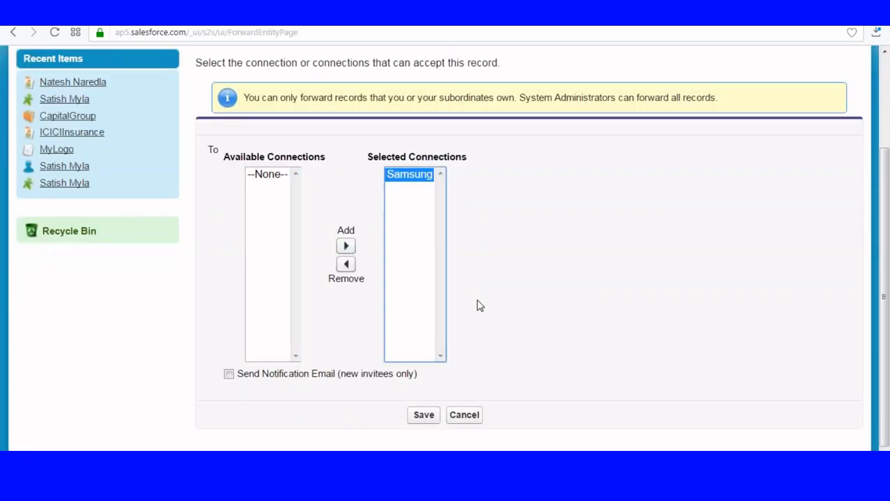
click(423, 415)
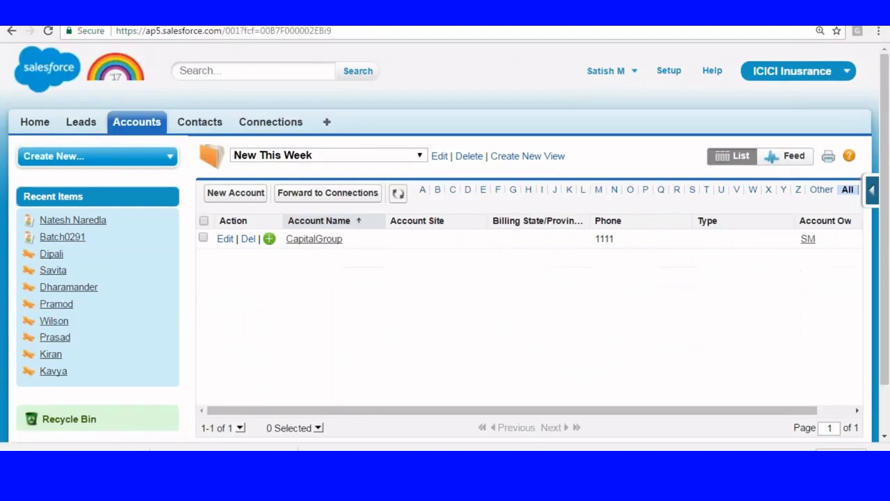
List all contacts received from connections on the Contacts home page
key(ctrl+a)
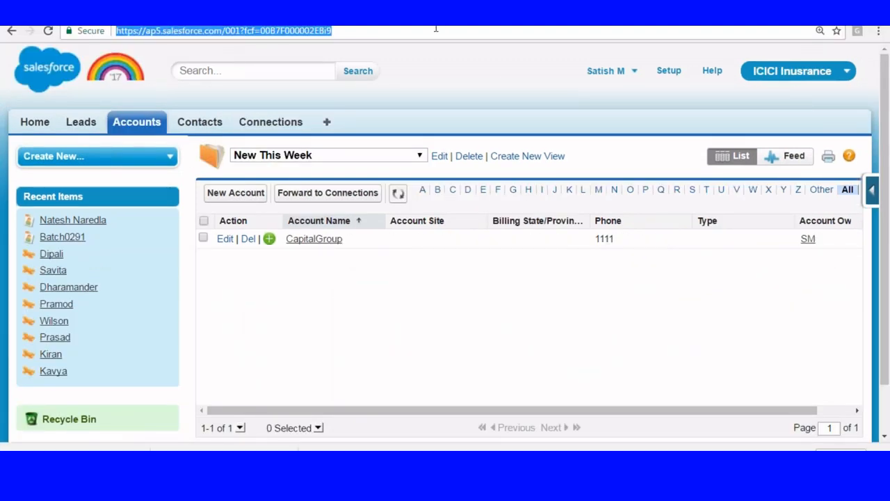
click(199, 121)
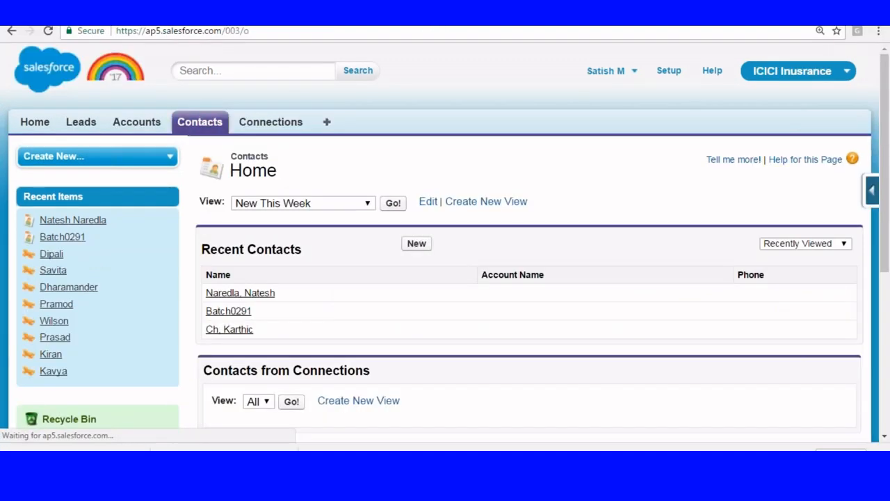
scroll(327, 209, down, 3)
click(290, 206)
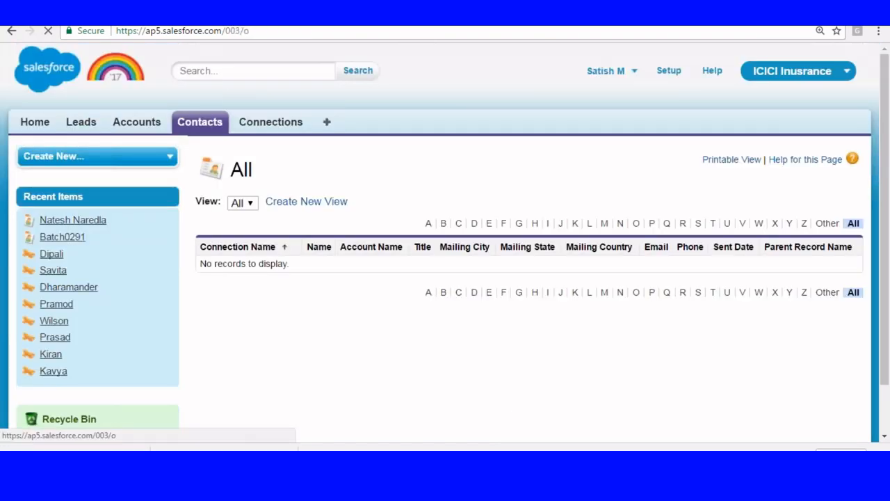
Return to Contacts and load the New This Week contacts list
click(200, 121)
click(393, 202)
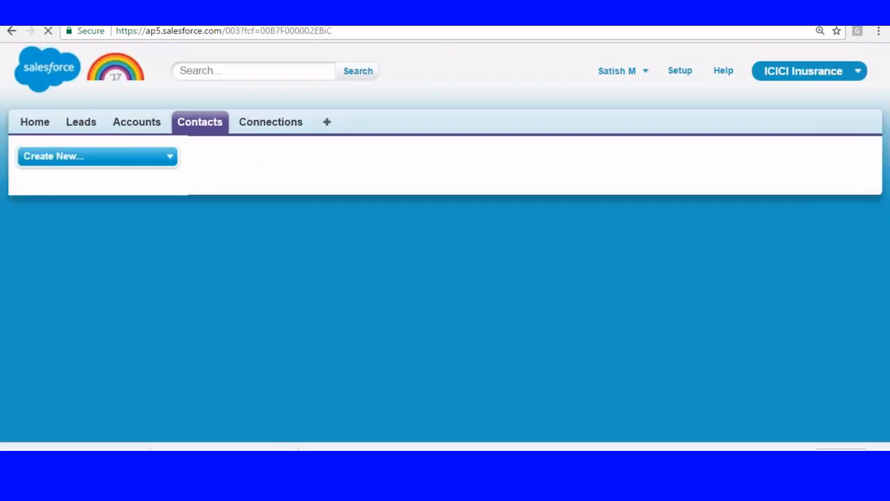